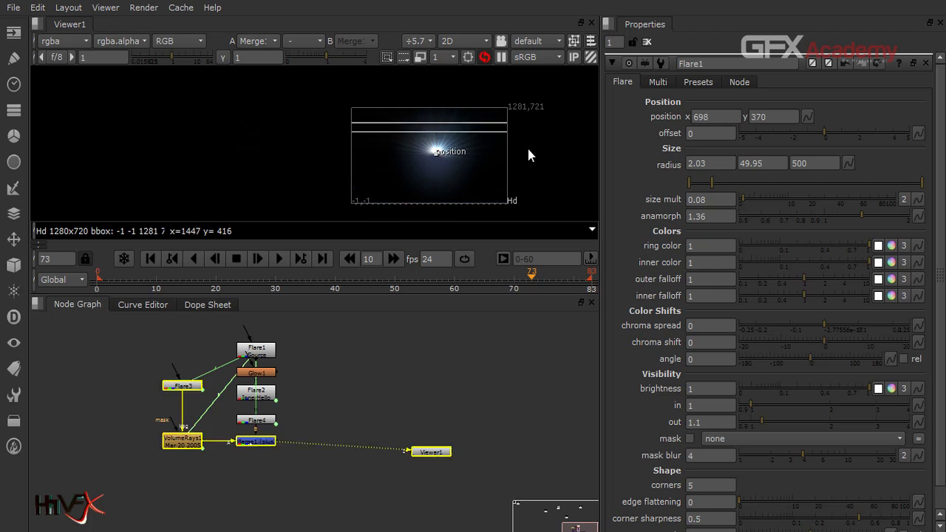
- Move the Read3 reference image node closer to the flare nodes and display it in the viewer
scroll(434, 151, "up", 5)
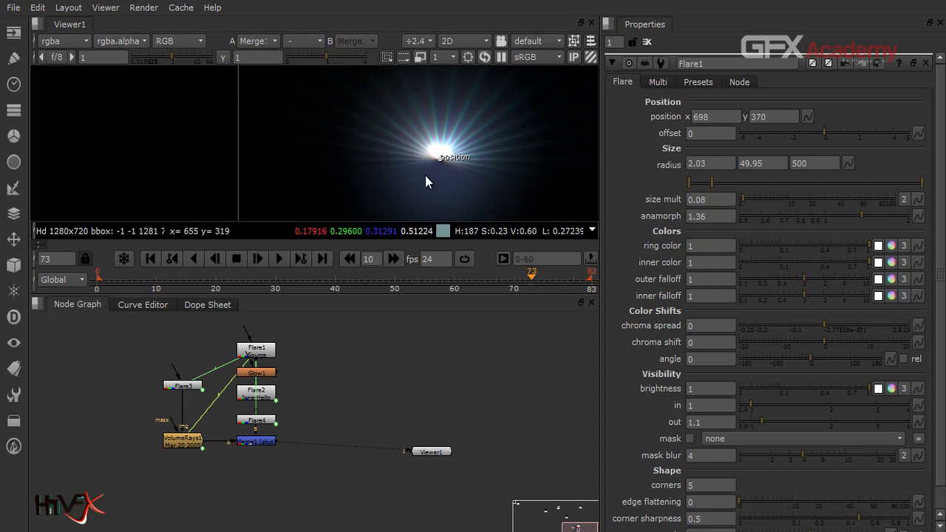
middle_click_drag(424, 175, 344, 189)
middle_click_drag(152, 395, 194, 486)
left_click_drag(191, 341, 192, 415)
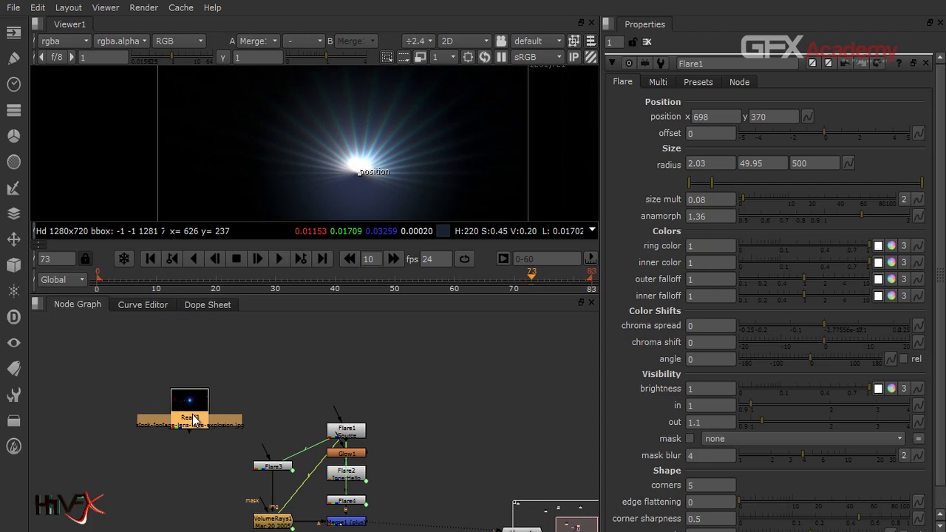
key("1")
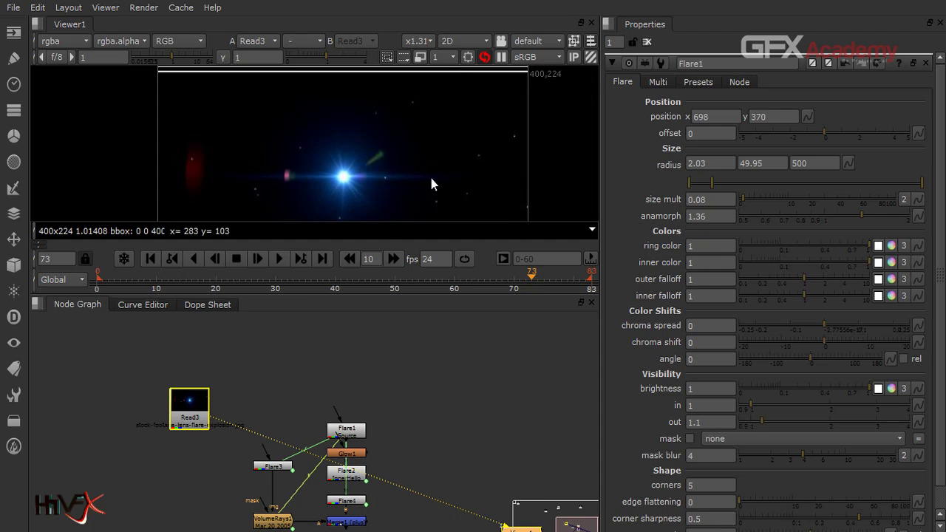
- Bring the distant Read10 lens flare image node next to the flare setup and display it in the viewer
middle_click_drag(134, 403, 207, 451)
scroll(111, 416, "down", 5)
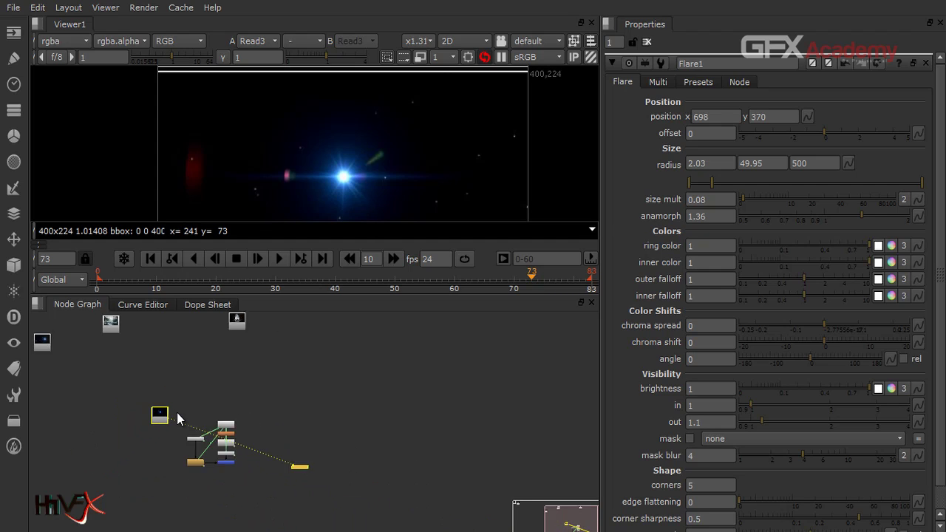
left_click_drag(68, 356, 192, 380)
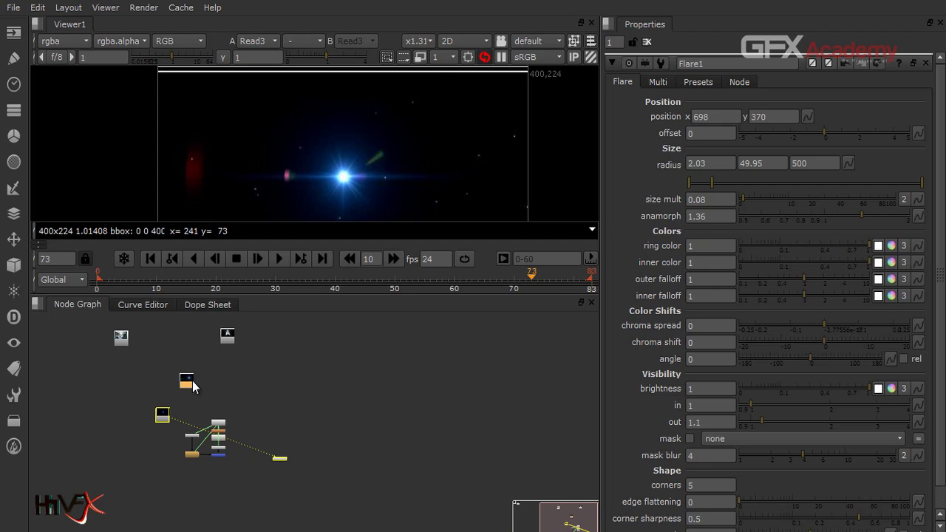
key("1")
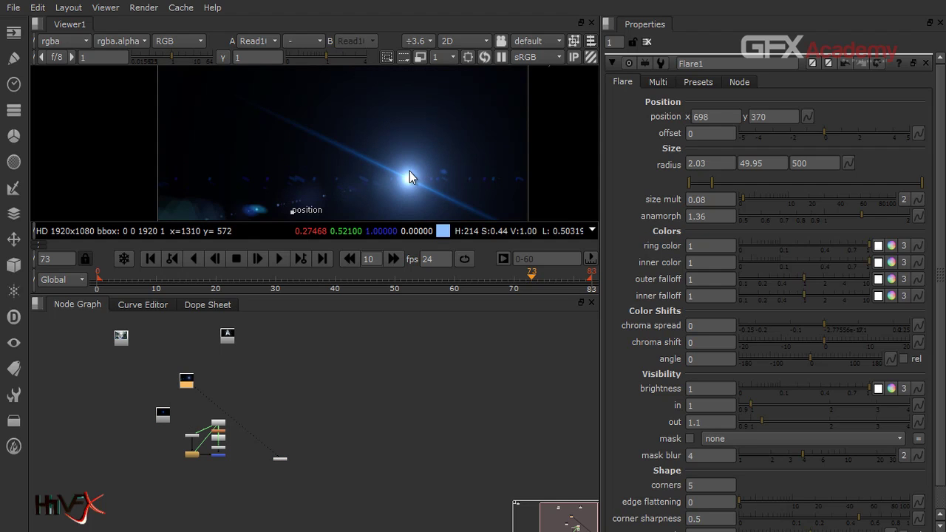
- Examine the Read10 reference image's bright core, diagonal streak and lens reflections at a larger viewing size
middle_click_drag(410, 171, 286, 134)
scroll(396, 146, "up", 5)
scroll(338, 138, "down", 2)
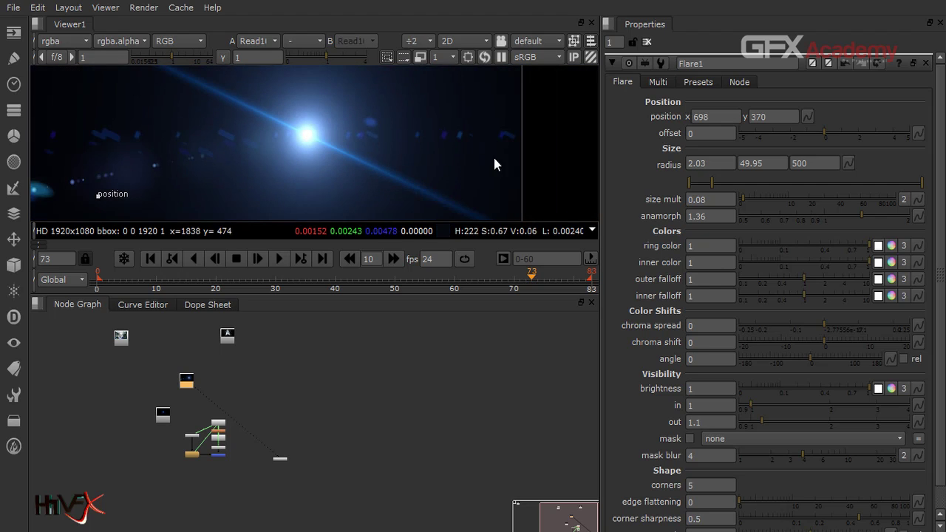
scroll(496, 140, "down", 1)
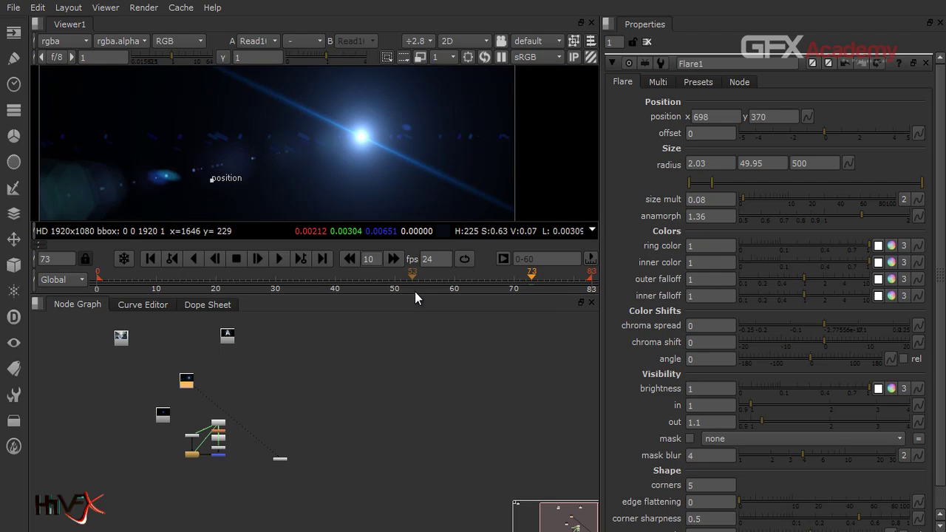
left_click_drag(415, 293, 411, 472)
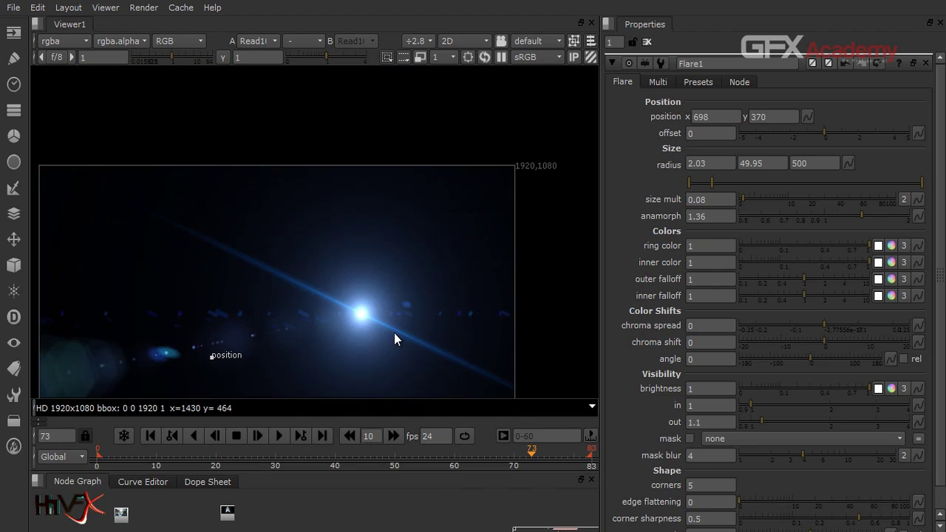
scroll(393, 332, "up", 1)
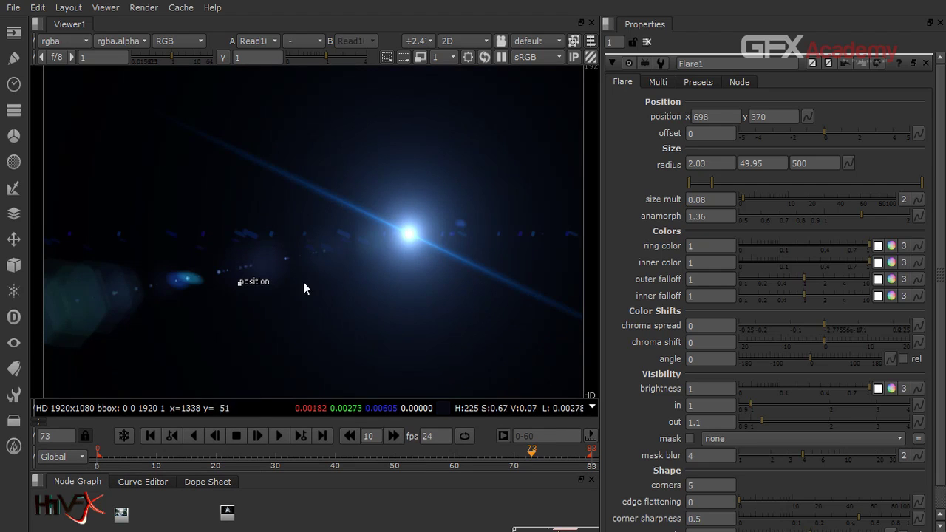
scroll(375, 244, "down", 1)
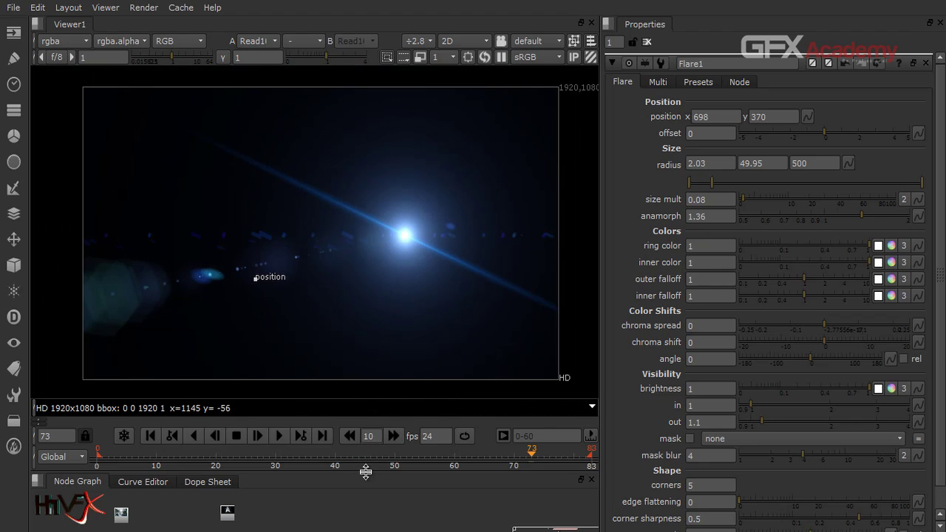
left_click_drag(365, 473, 366, 315)
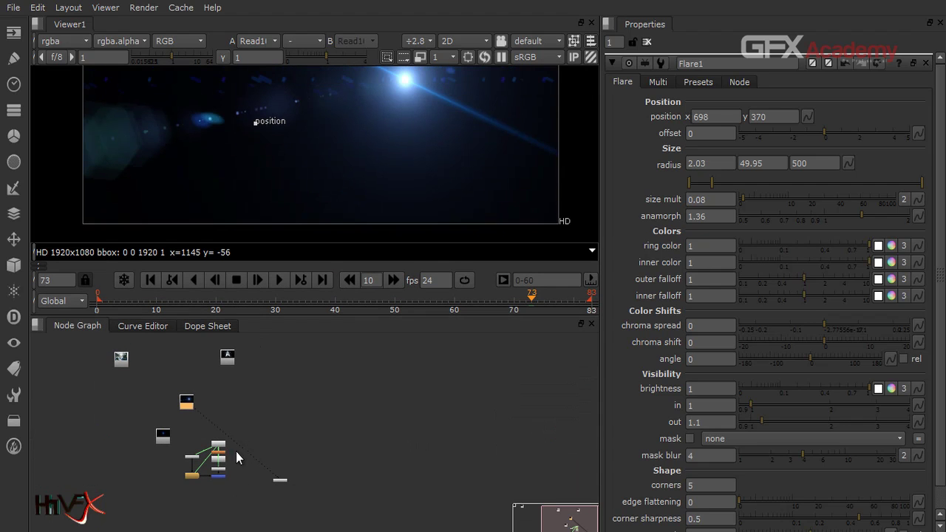
- Move the whole flare node group away from the reference images and display its Merge node result in the viewer
left_click_drag(246, 427, 157, 524)
left_click_drag(236, 445, 396, 406)
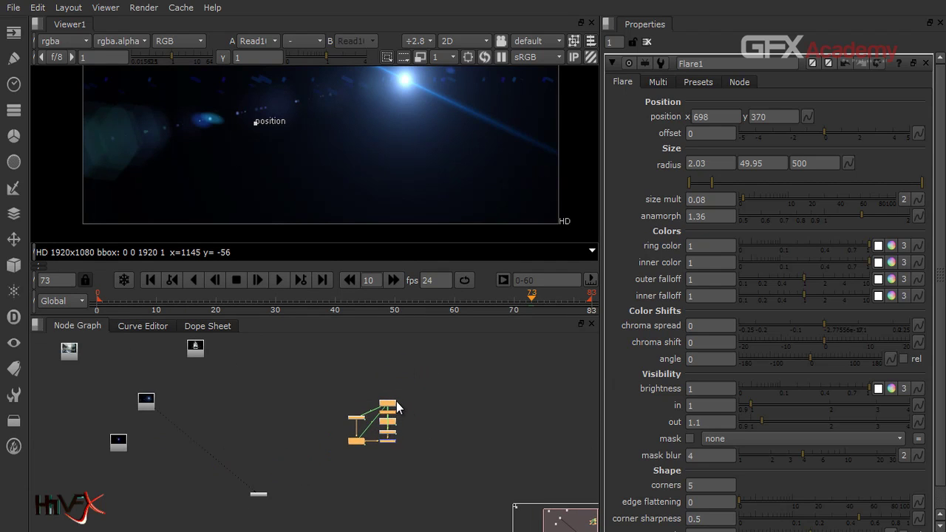
scroll(396, 401, "up", 6)
right_click(460, 449)
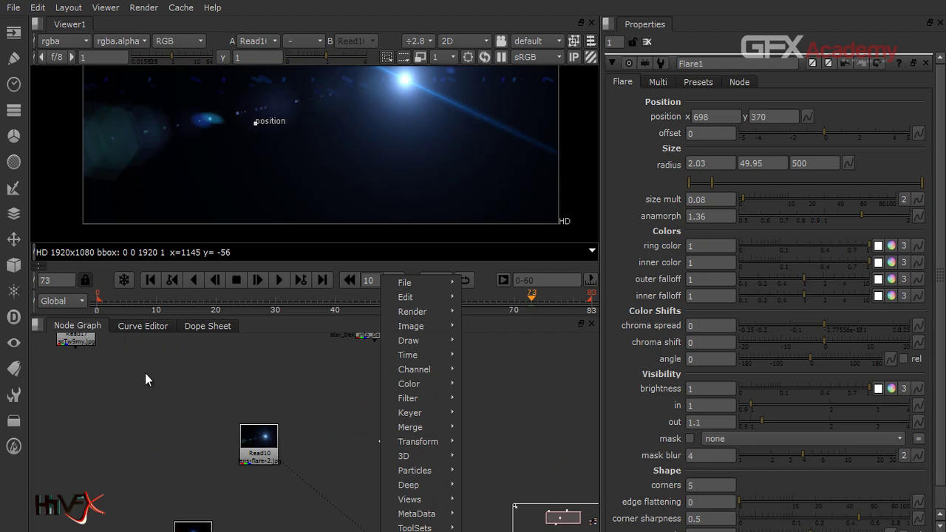
key("Escape")
scroll(386, 426, "down", 3)
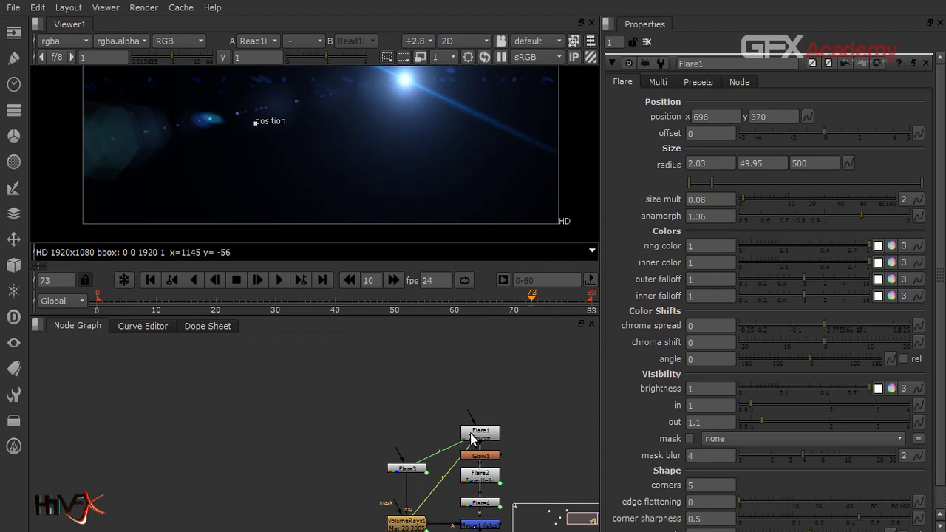
middle_click_drag(503, 521, 379, 447)
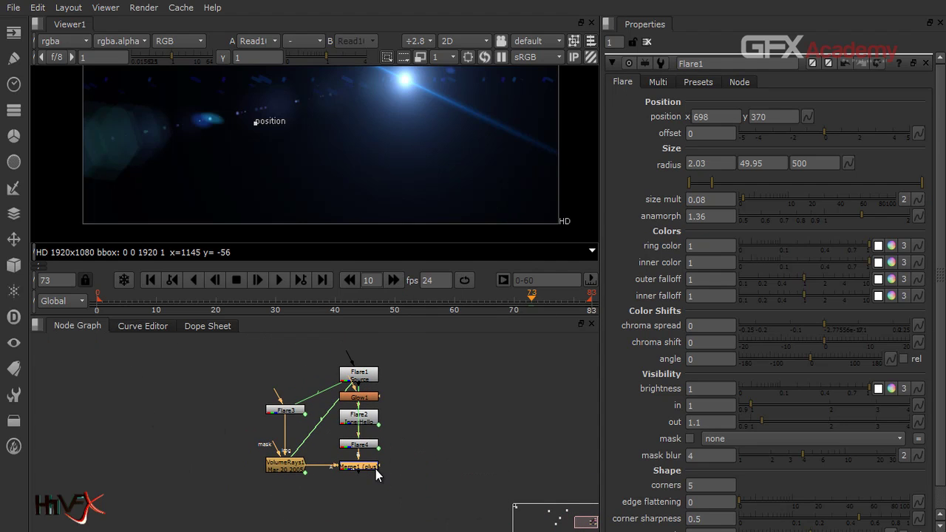
key("1")
middle_click_drag(403, 95, 413, 167)
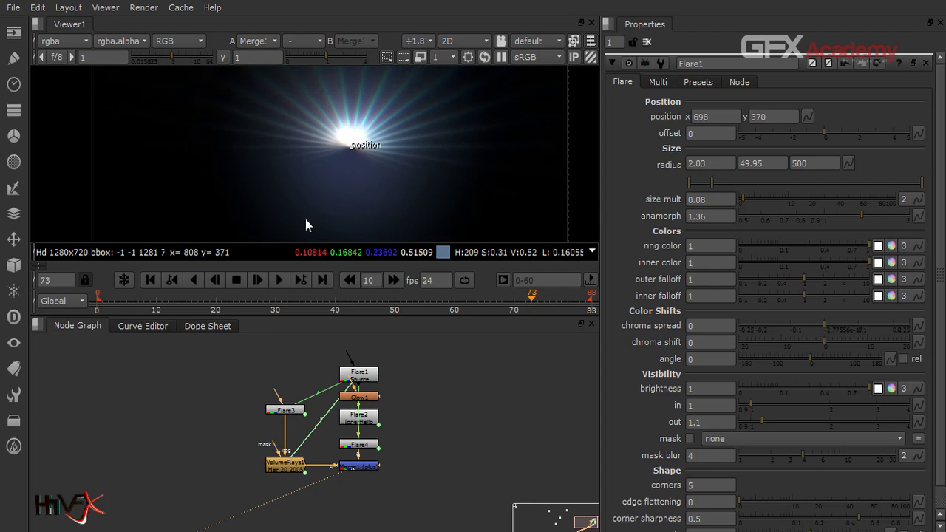
- Shift Flare4 and the VolumeRays and Merge nodes well below Flare2, and nudge Flare2 away from Glow1
left_click_drag(426, 440, 260, 500)
left_click_drag(365, 456, 365, 531)
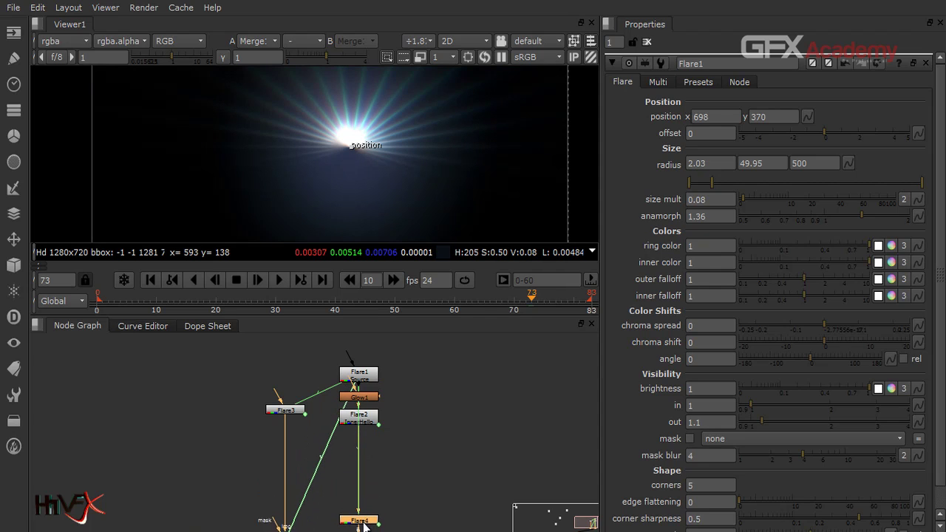
left_click_drag(371, 425, 371, 436)
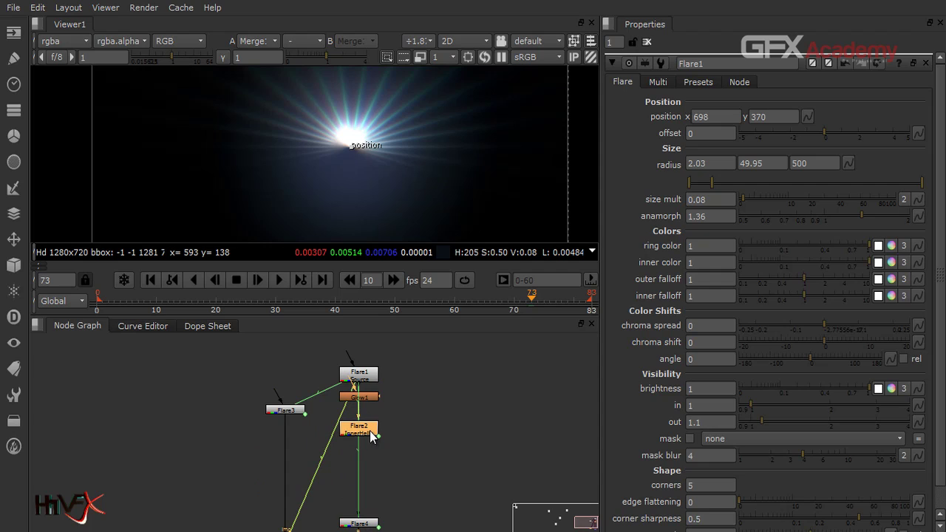
- View the Flare2 inner halo node with its properties, and compare the image with the node disabled and enabled
key("1")
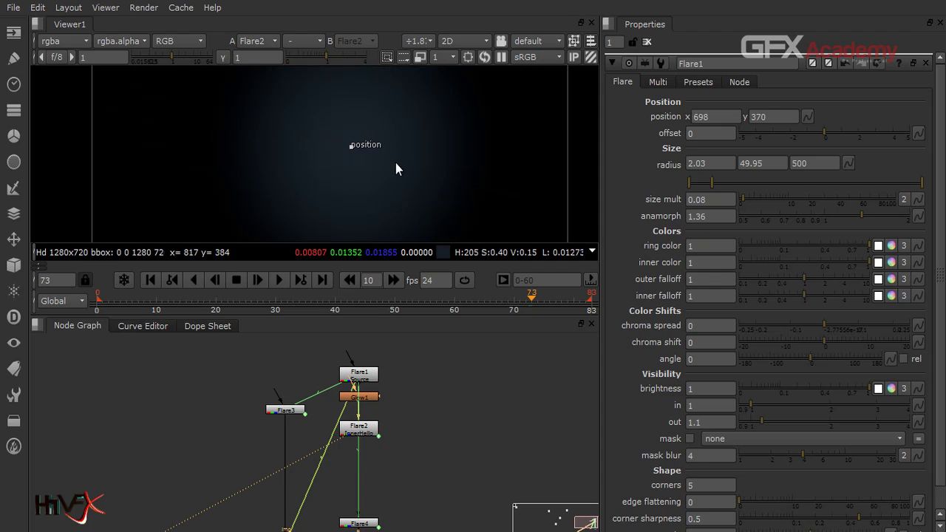
left_click(372, 434)
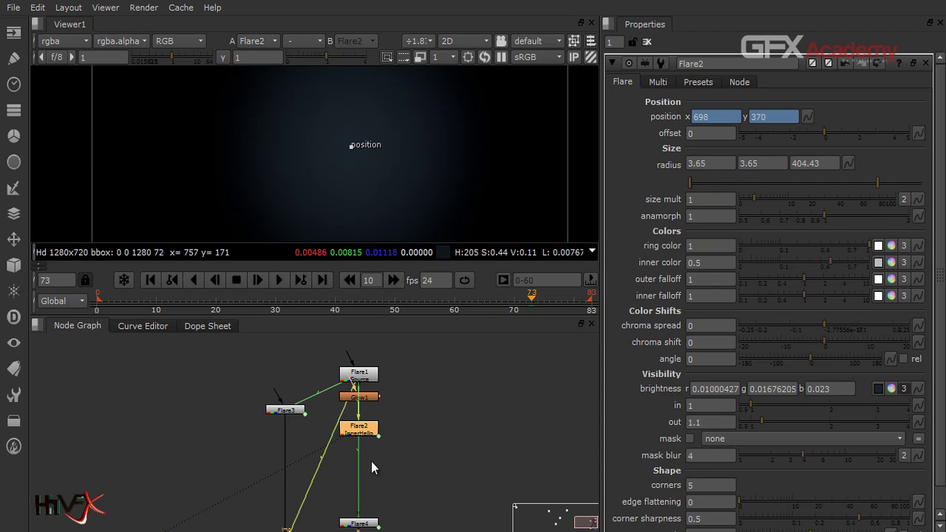
key("d")
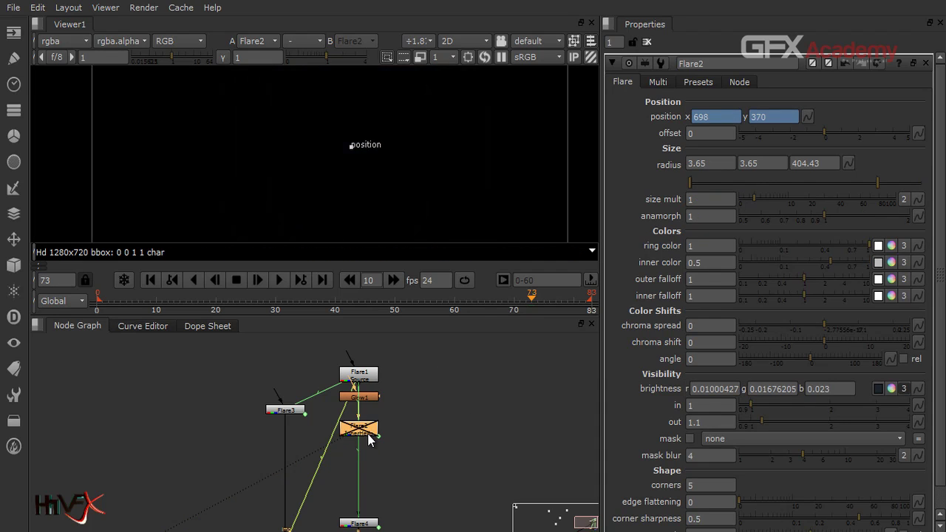
key("d")
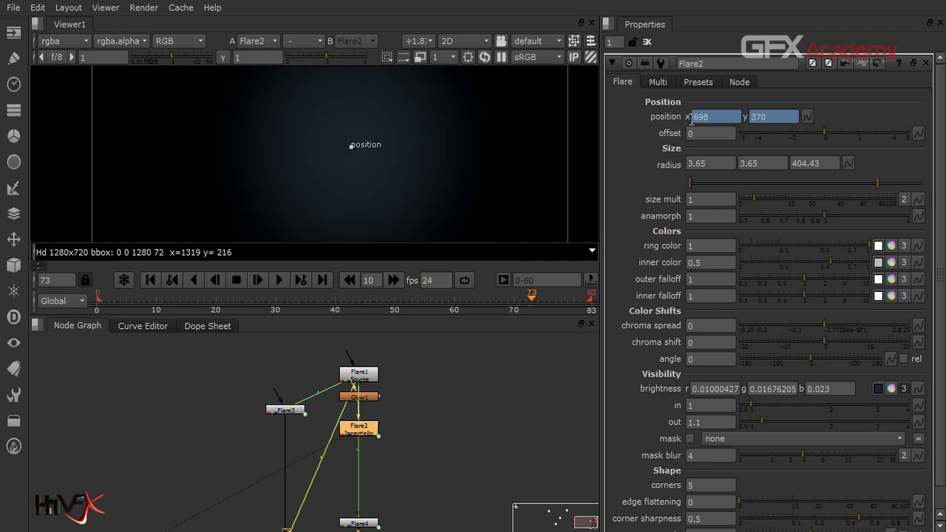
- Reset all of Flare2's parameters to their defaults and return to its main flare settings
left_click(703, 85)
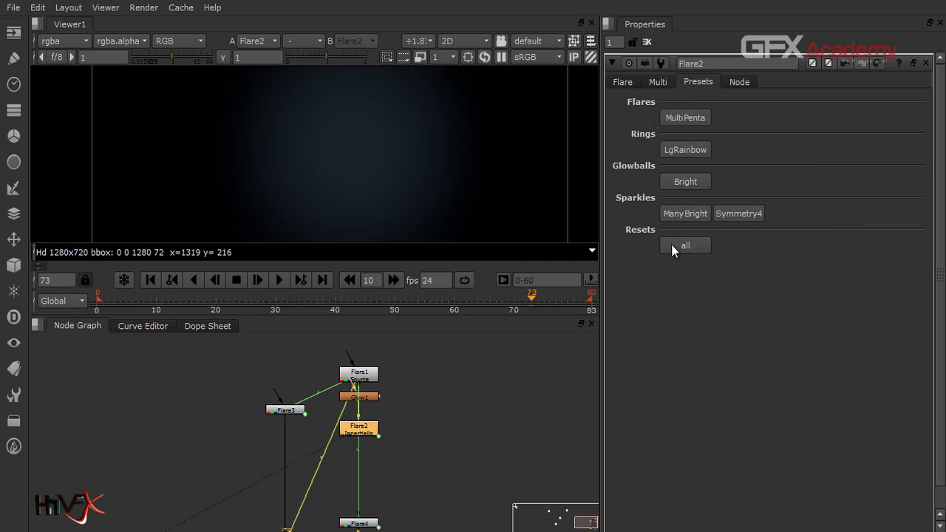
left_click(671, 244)
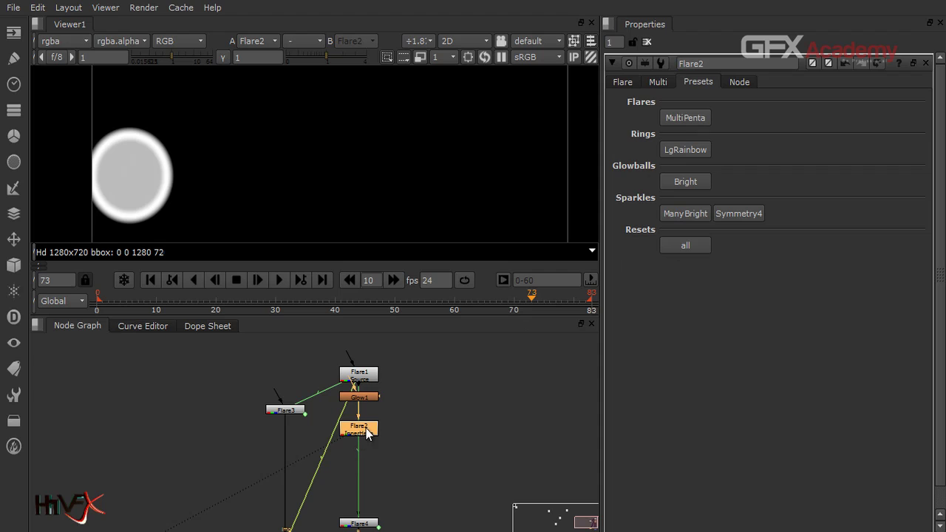
left_click(616, 82)
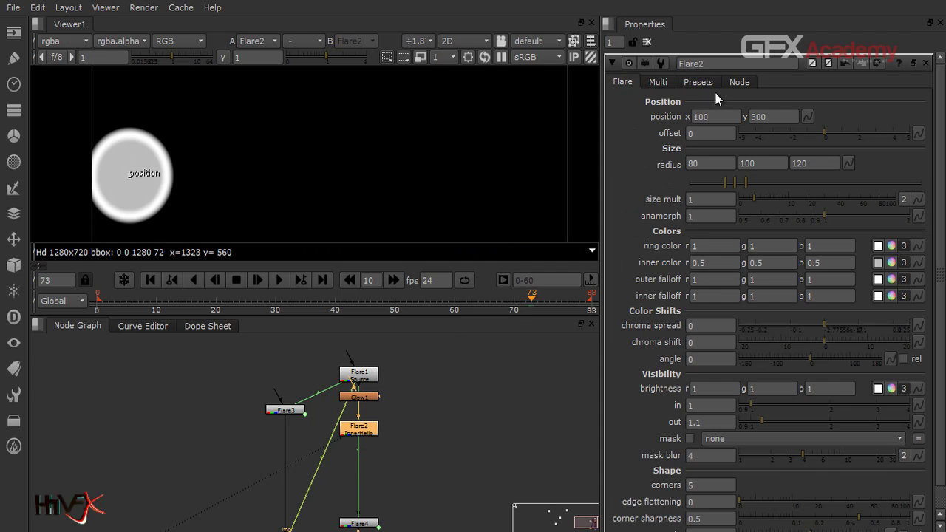
- Try to apply the clipboard contents as the expression for Flare2's x position
left_click(807, 117)
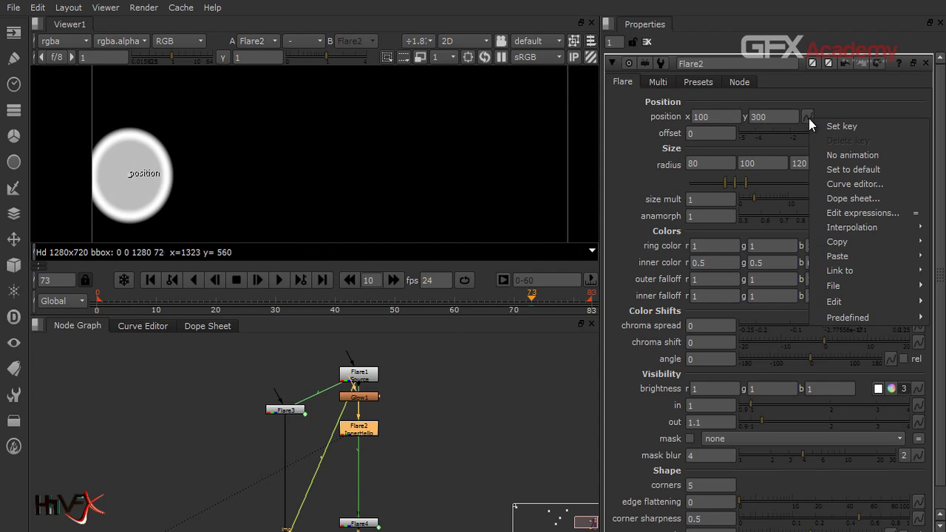
left_click(852, 214)
key("ctrl+v")
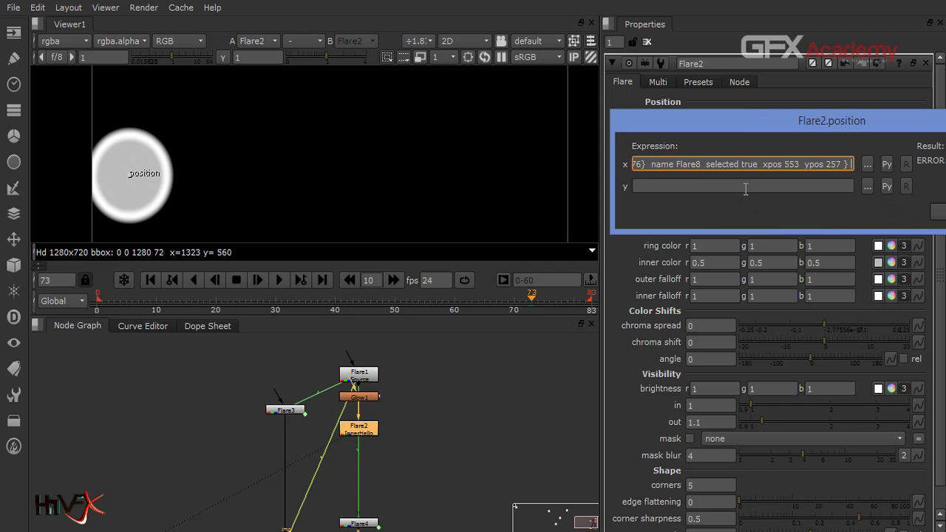
left_click(936, 211)
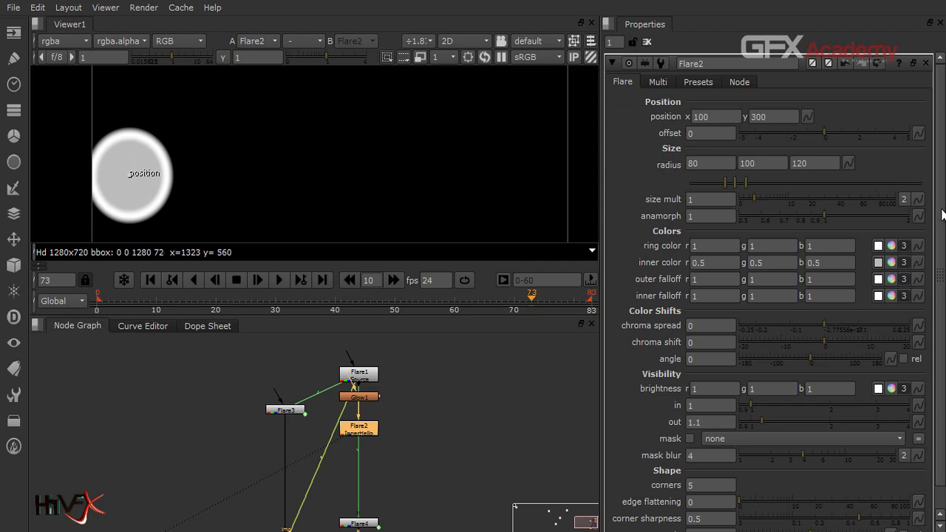
- Try to set the expression for Flare2's x position to parent.flare1.position
left_click(804, 116)
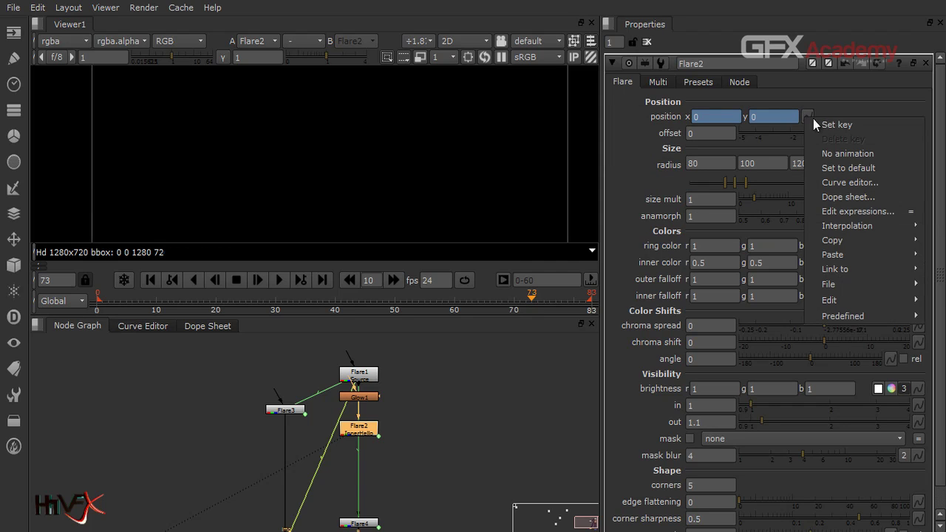
left_click(839, 214)
key("BackSpace")
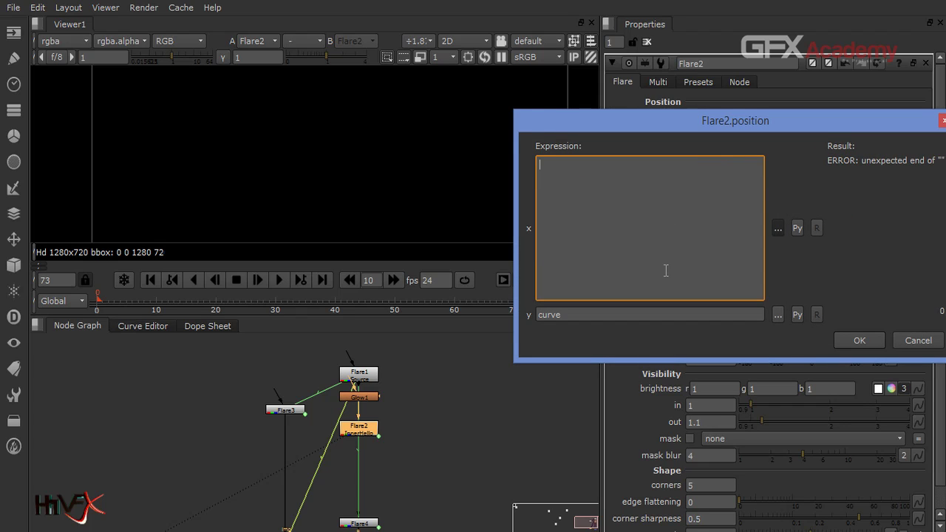
type("parent")
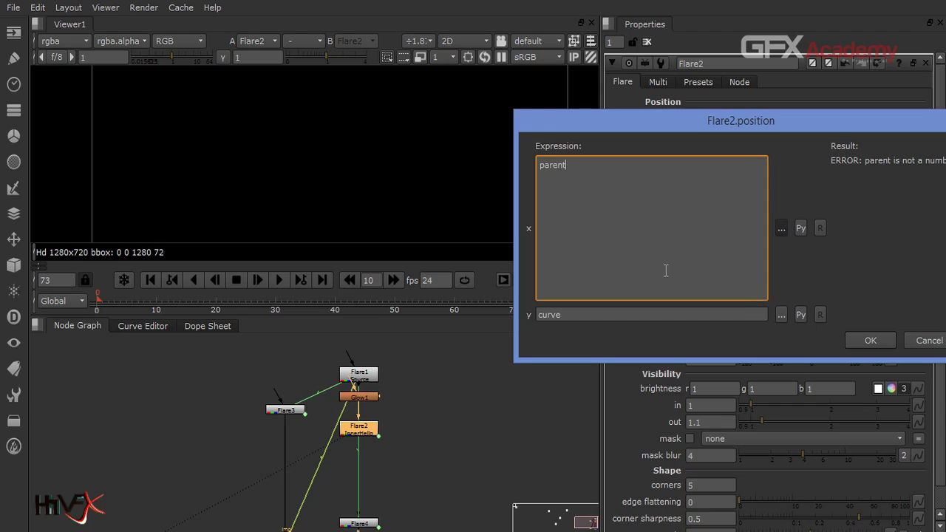
type(".")
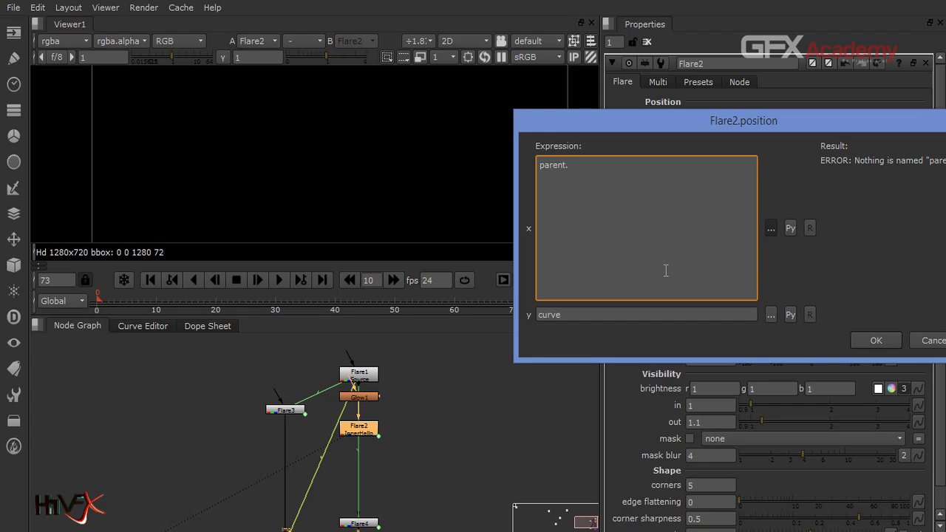
type("flare")
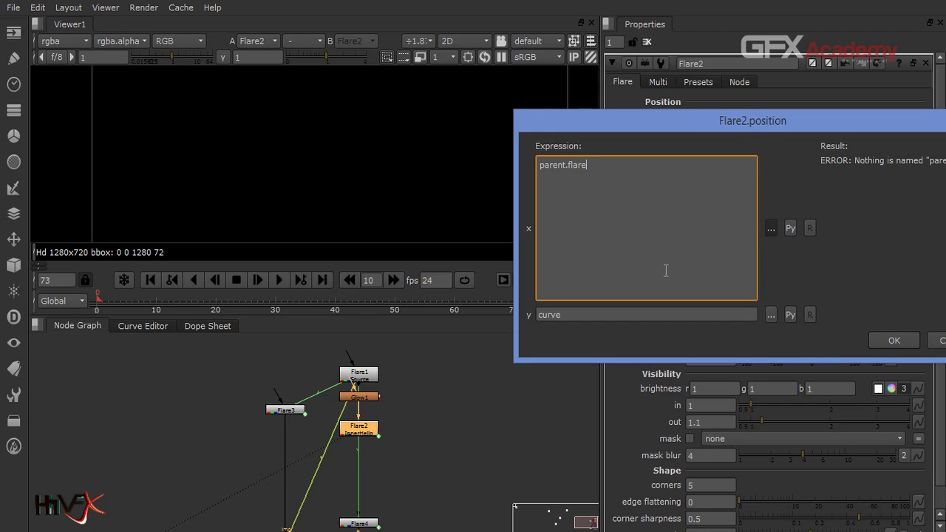
type("1.")
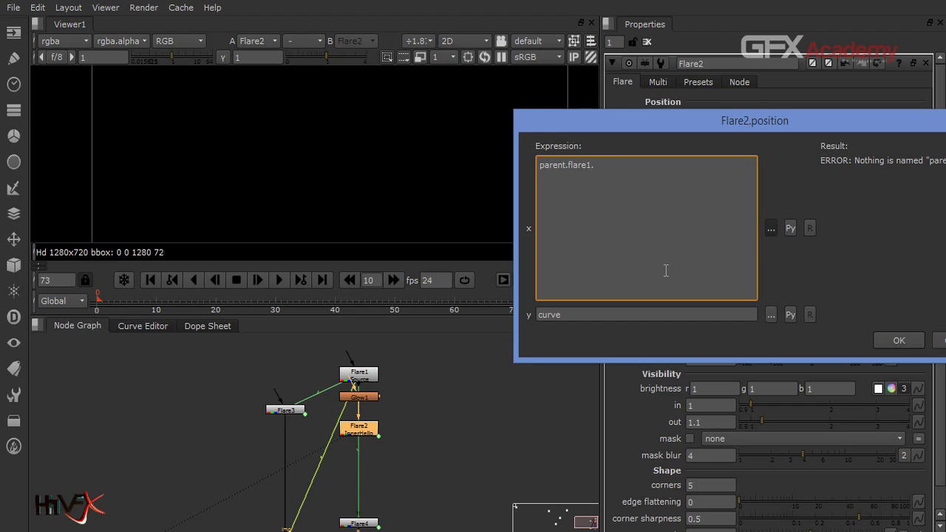
type("position")
- Try to reuse the x expression parent.flare1.position for Flare2's y position, and close the expression editor
triple_click(643, 161)
key("ctrl+c")
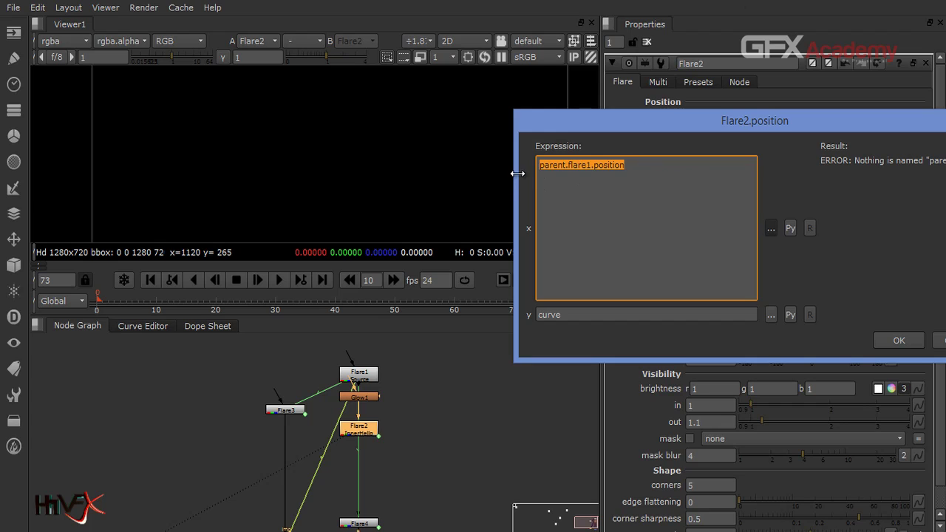
left_click(640, 316)
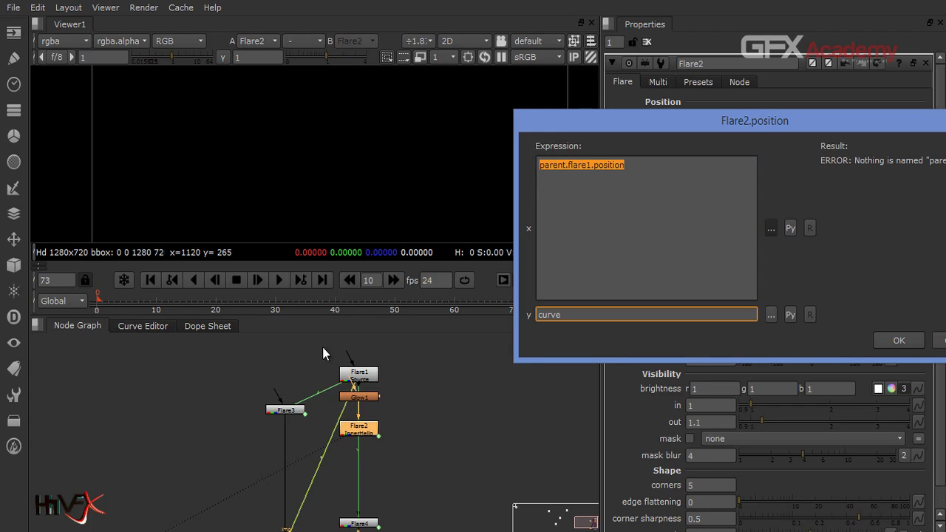
double_click(559, 313)
key("ctrl+v")
left_click(920, 342)
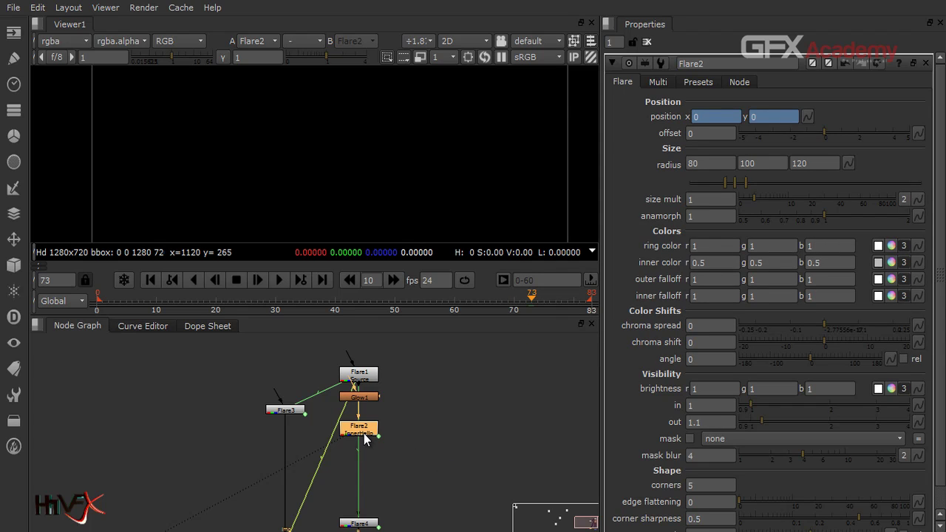
- Delete the Flare2 node from the node graph
scroll(278, 119, "down", 3)
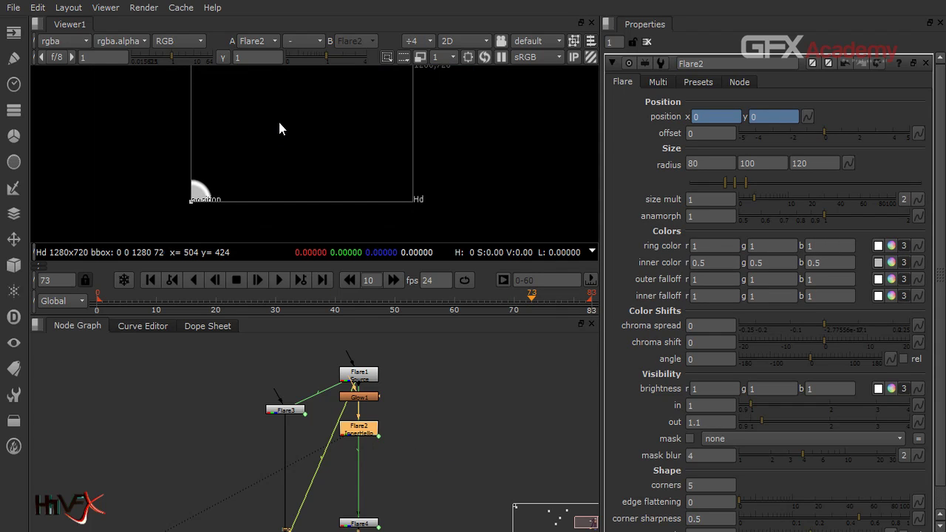
scroll(278, 119, "up", 2)
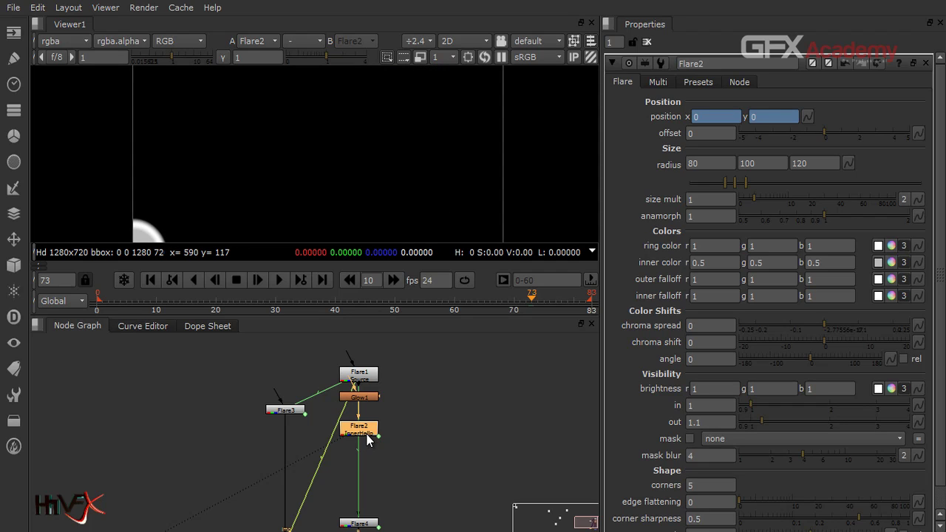
key("Delete")
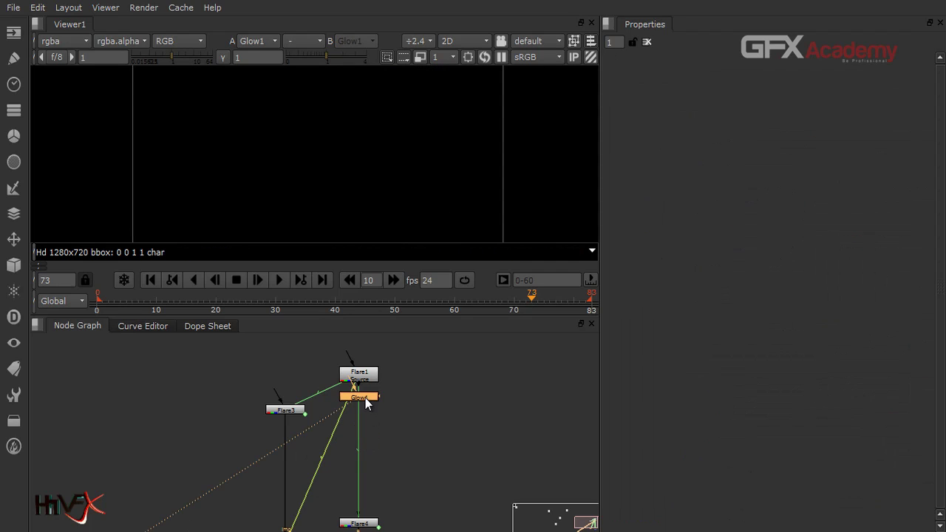
- Add a new Flare node directly after Glow1, without keeping any Grade node between them
key("g")
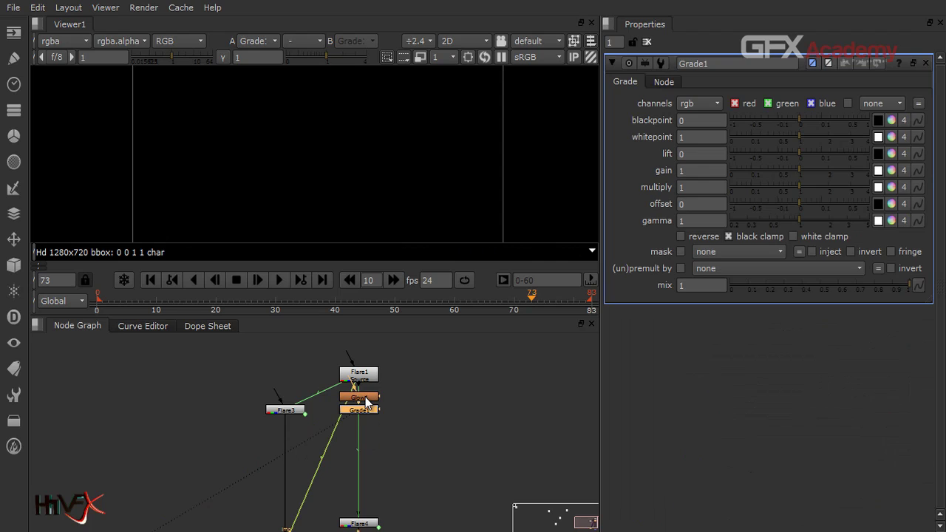
key("Delete")
key("Tab")
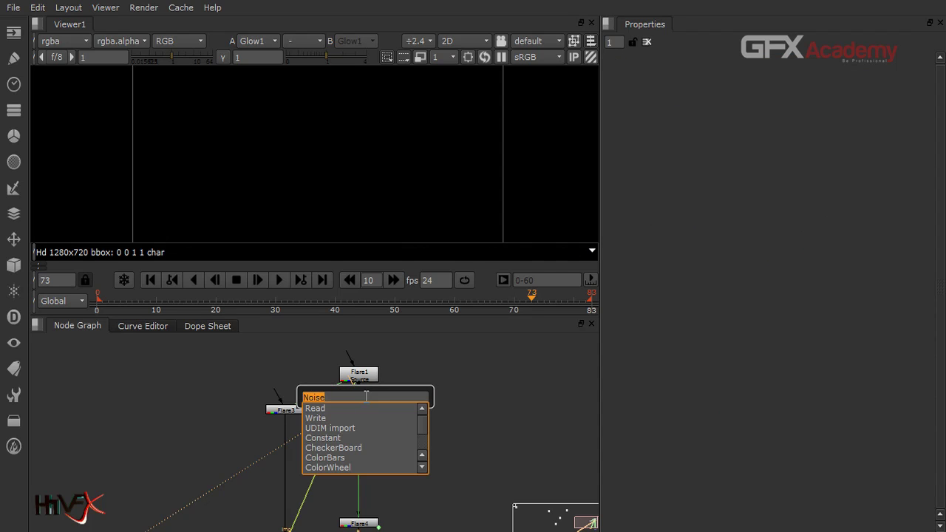
key("Down")
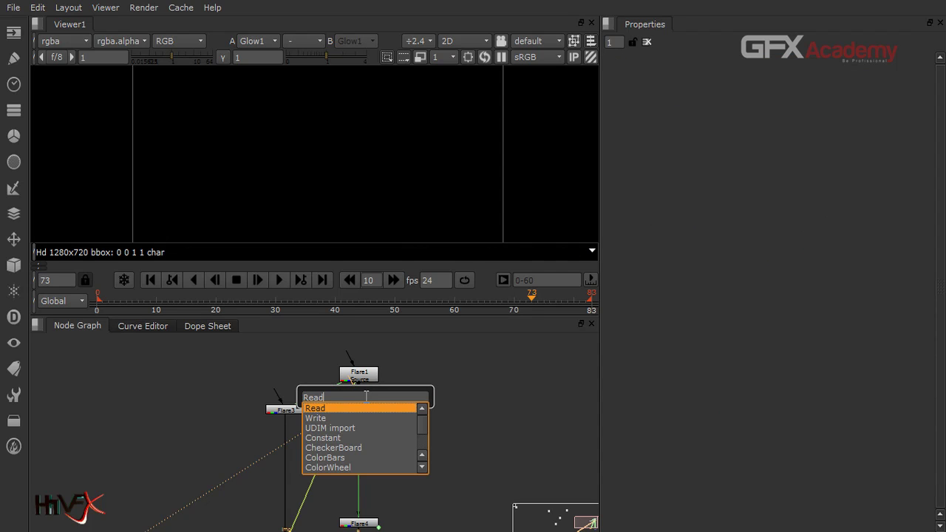
type("f")
key("BackSpace")
key("BackSpace")
key("BackSpace")
key("BackSpace")
key("BackSpace")
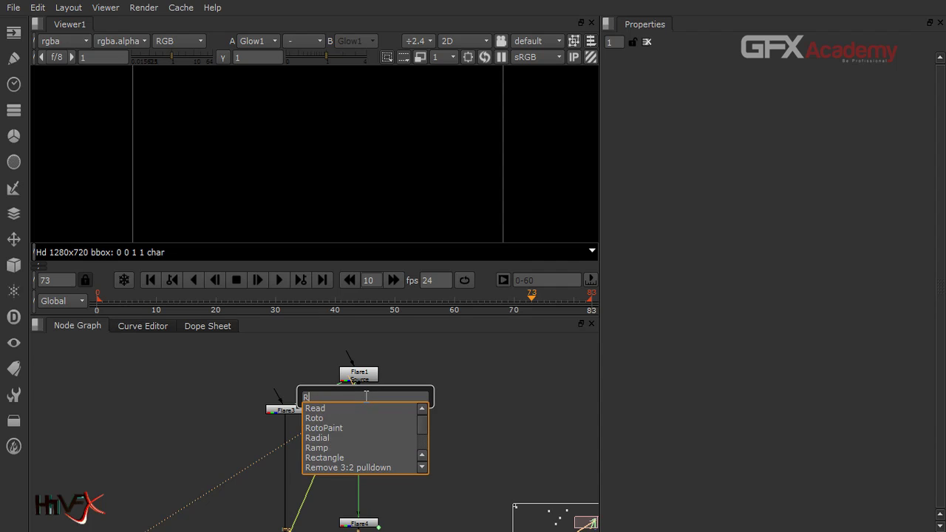
type("f")
key("Return")
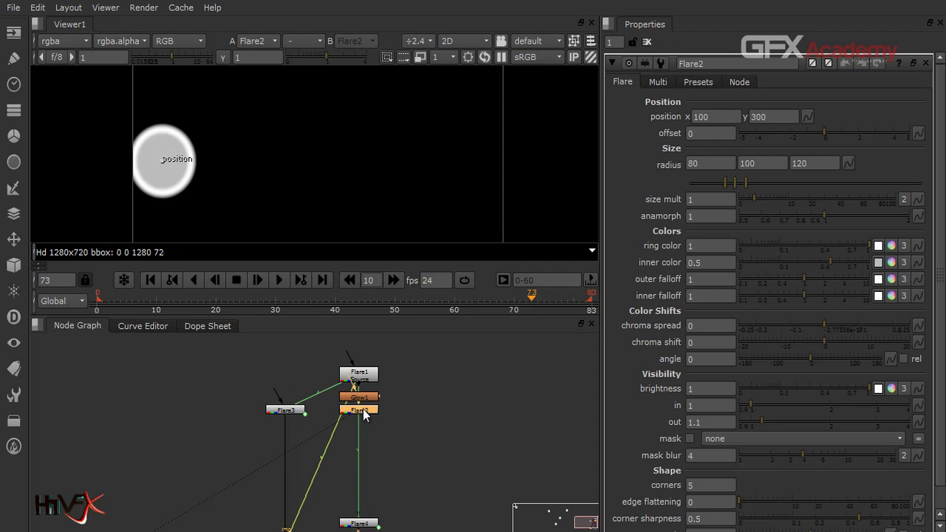
- Link the new Flare2 node's x and y position to the position of Flare1
double_click(363, 374)
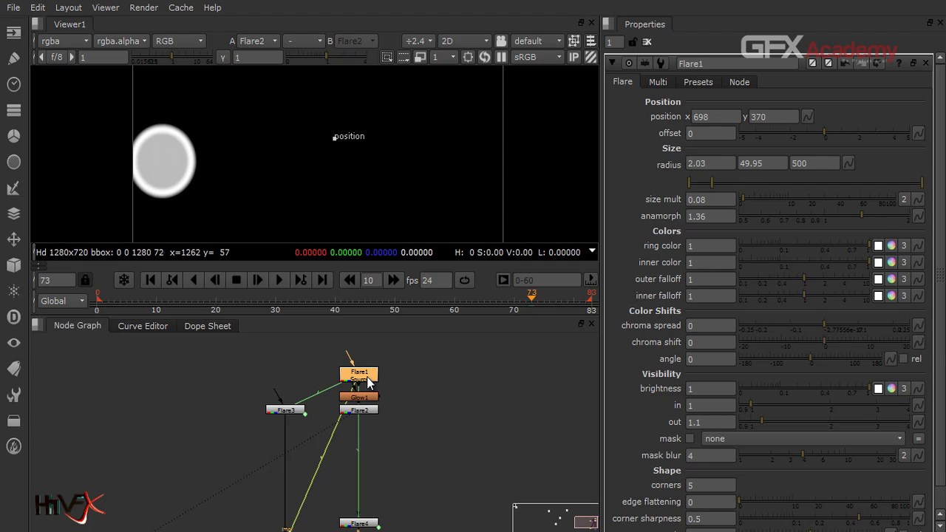
key("ctrl+z")
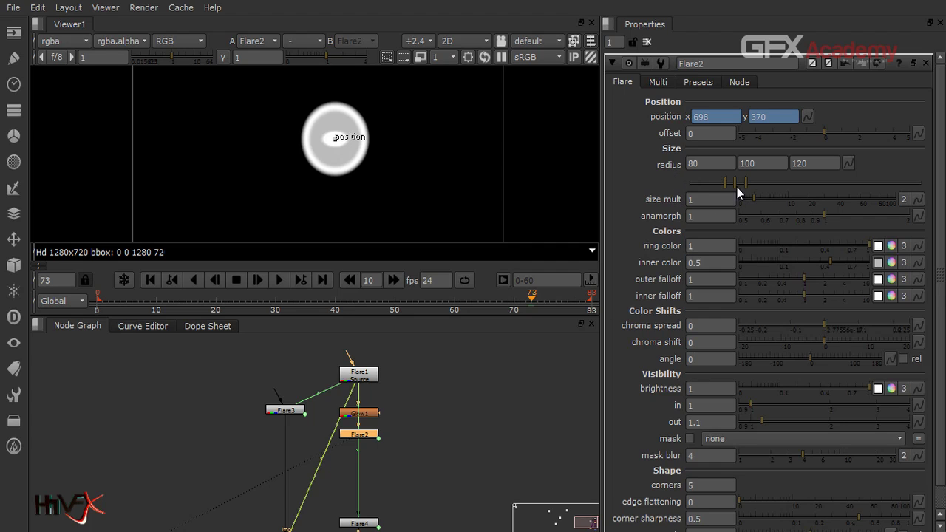
- Set Flare2's radius values to 14.13, 38.62 and 500, and darken its brightness to a deep blue with blue at 0.06
left_click_drag(730, 183, 850, 202)
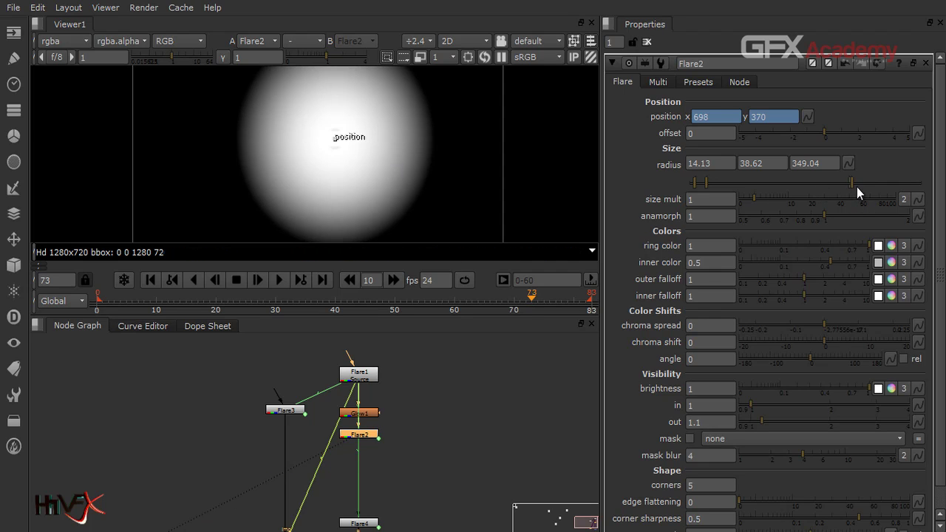
left_click_drag(856, 187, 930, 190)
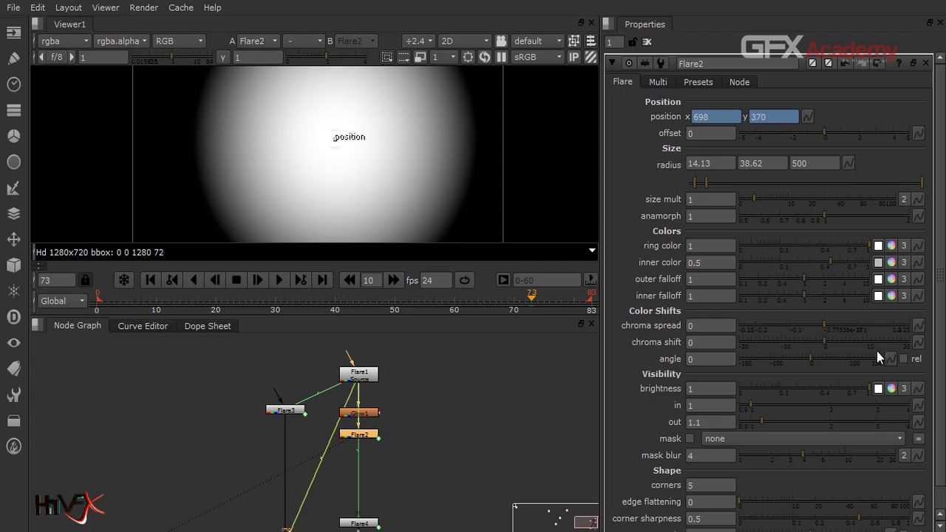
left_click(891, 388)
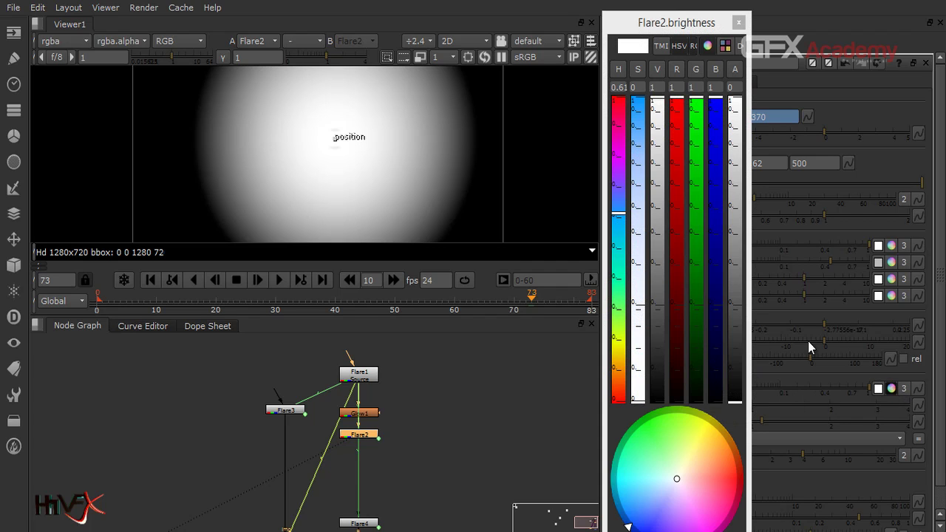
mouse_move(629, 520)
left_mouse_down()
mouse_move(642, 508)
mouse_move(630, 521)
mouse_move(642, 518)
left_mouse_up()
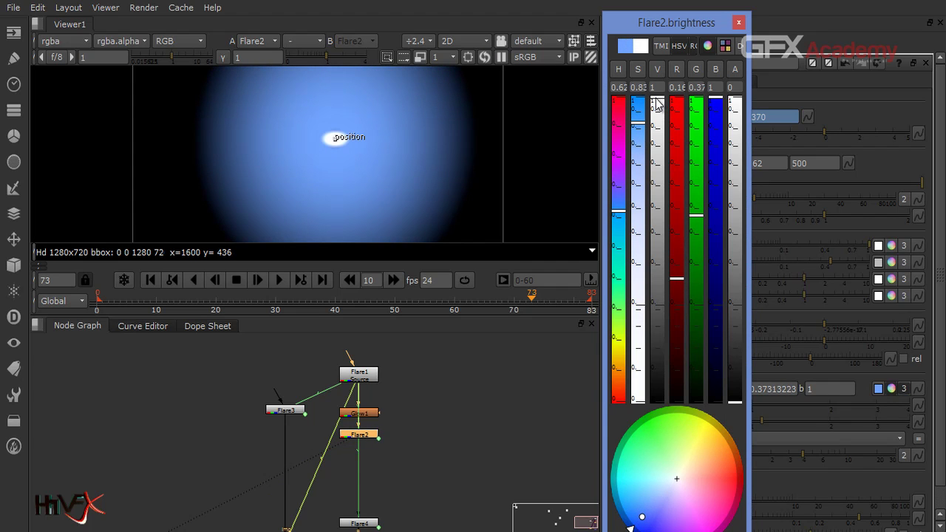
left_click_drag(656, 108, 635, 326)
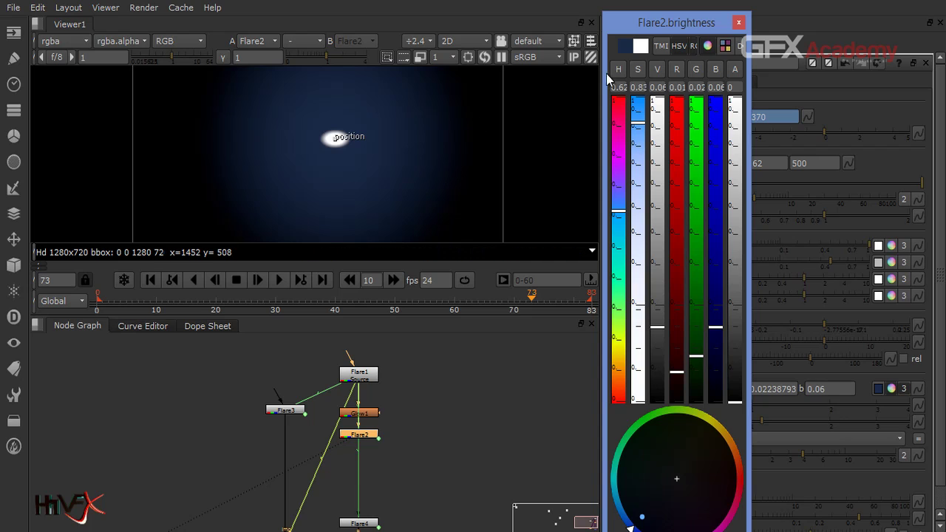
left_click(739, 23)
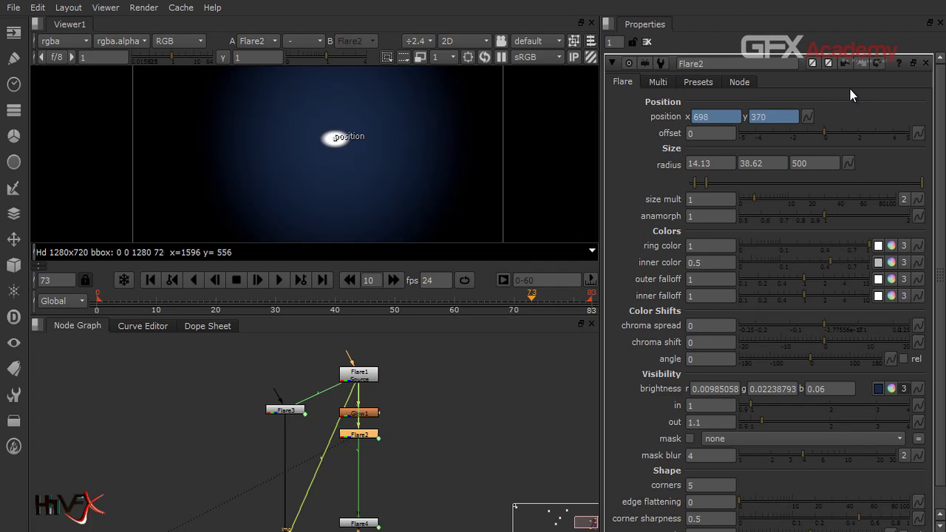
- Undo Flare2's brightness and outer radius changes, and set the outer radius to 145.45
left_click(843, 65)
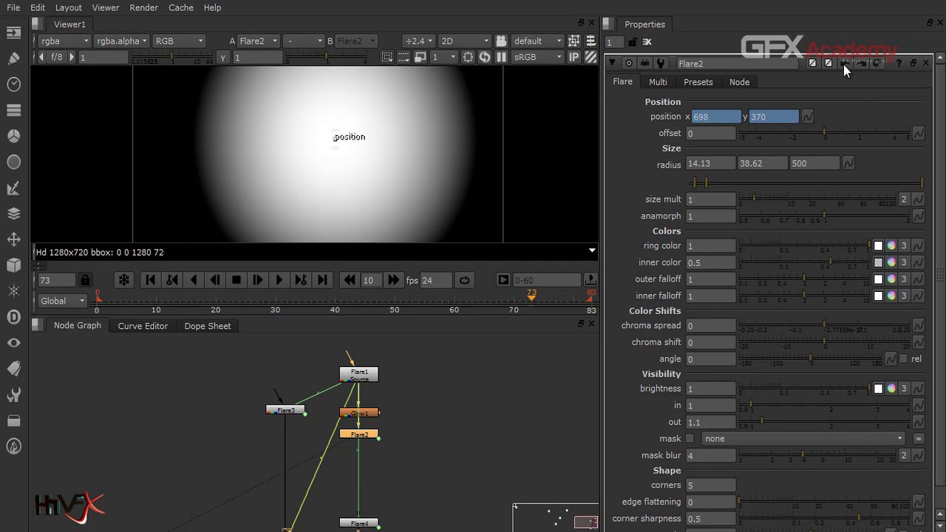
left_click(843, 64)
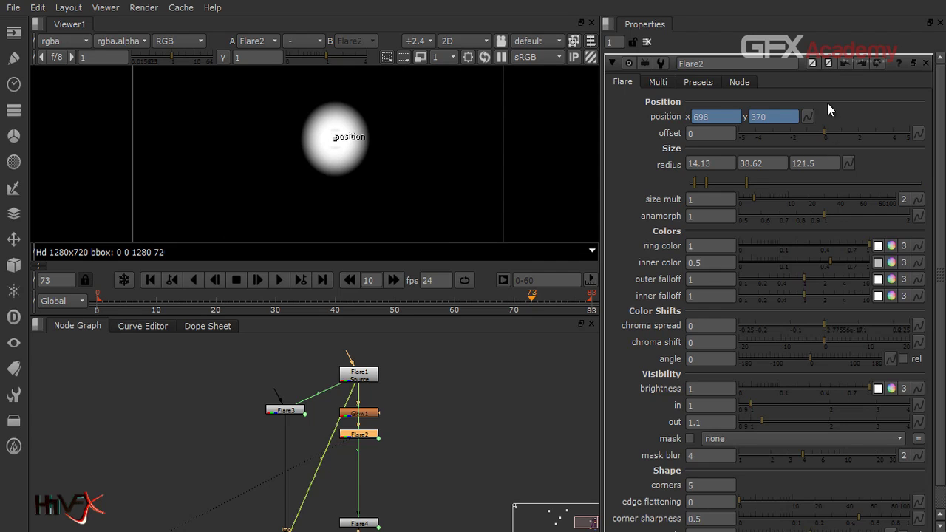
mouse_move(748, 188)
left_mouse_down()
mouse_move(812, 189)
mouse_move(751, 189)
mouse_move(762, 192)
left_mouse_up()
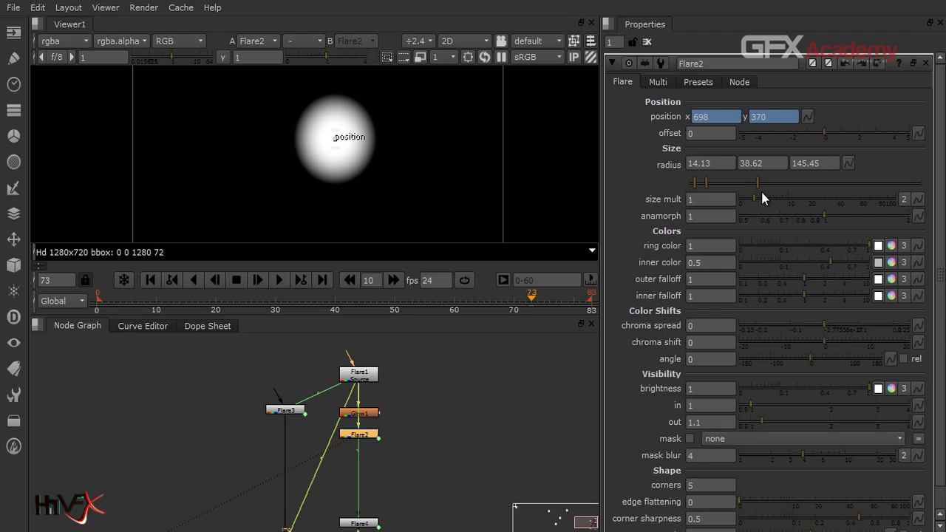
- Set Flare2's radius values to 97, 97 and 106.53, and its chroma spread to -0.14
scroll(633, 379, "down", 1)
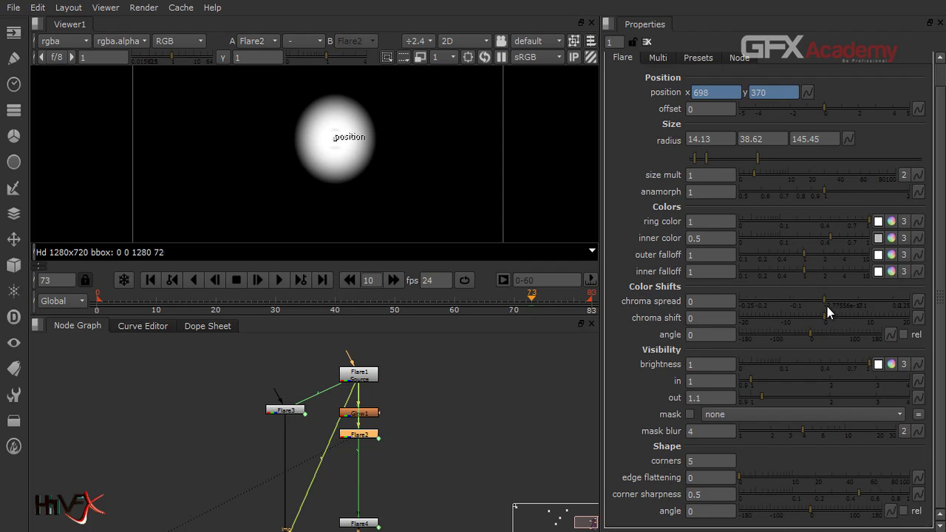
left_click_drag(825, 303, 804, 304)
scroll(349, 160, "up", 2)
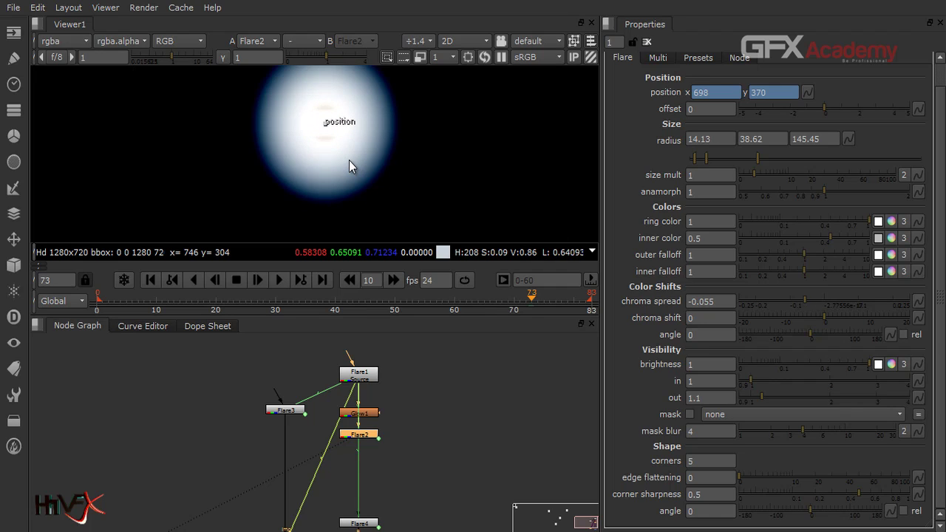
left_click_drag(706, 158, 742, 163)
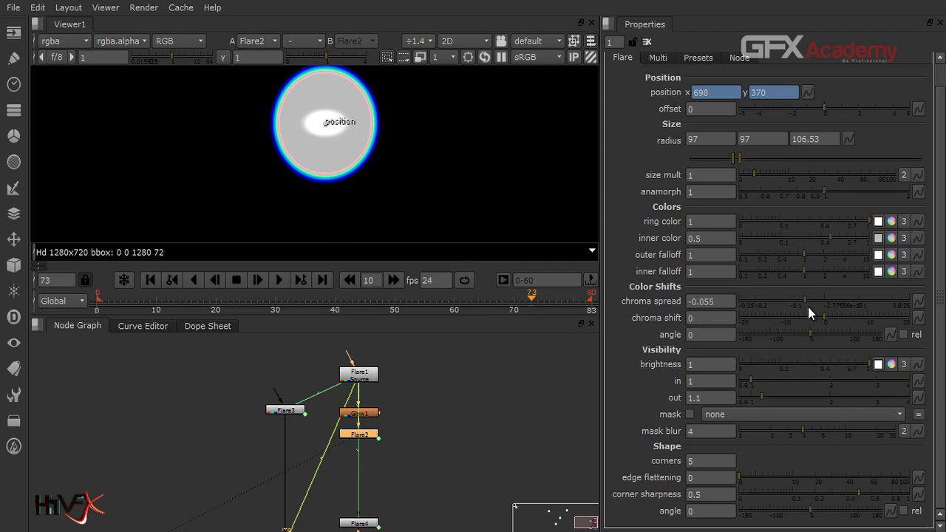
left_click_drag(806, 300, 776, 303)
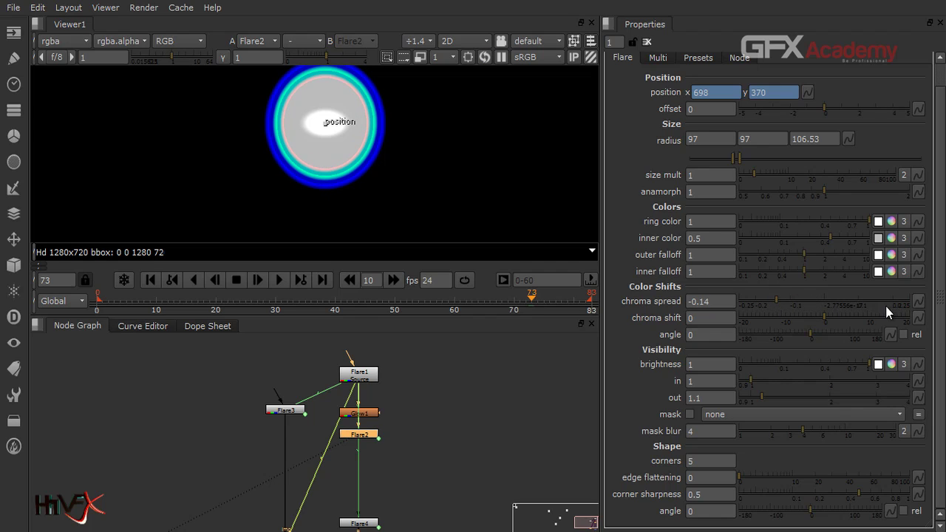
- Lower Flare2's brightness to a neutral 0.017 and close the color picker
left_click(892, 365)
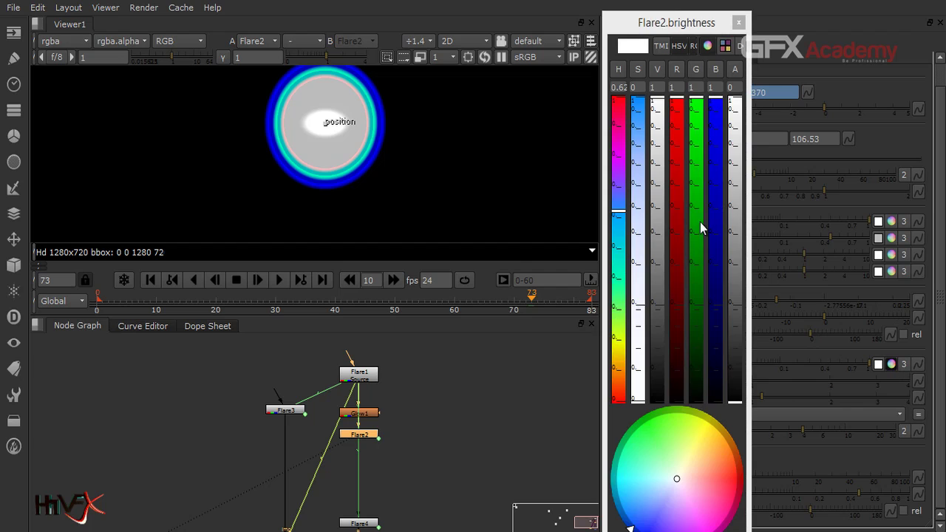
left_click_drag(654, 106, 684, 367)
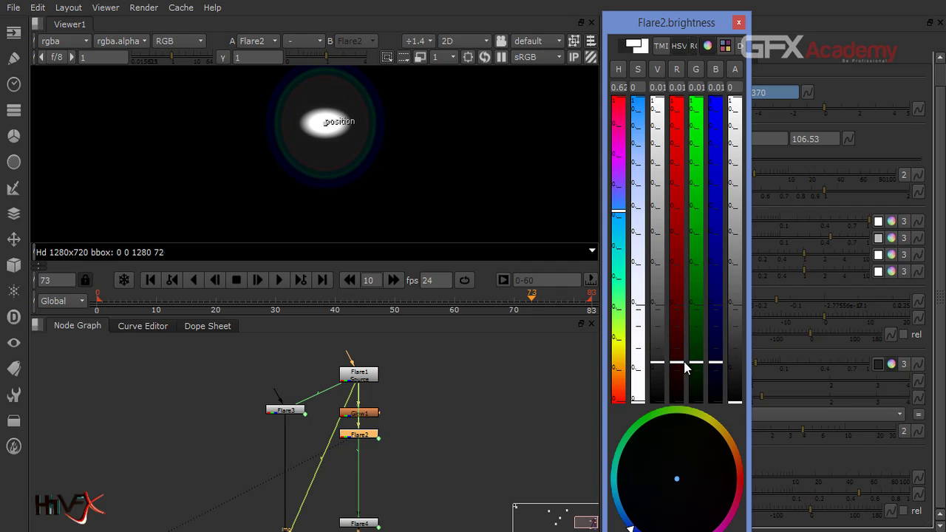
left_click(737, 24)
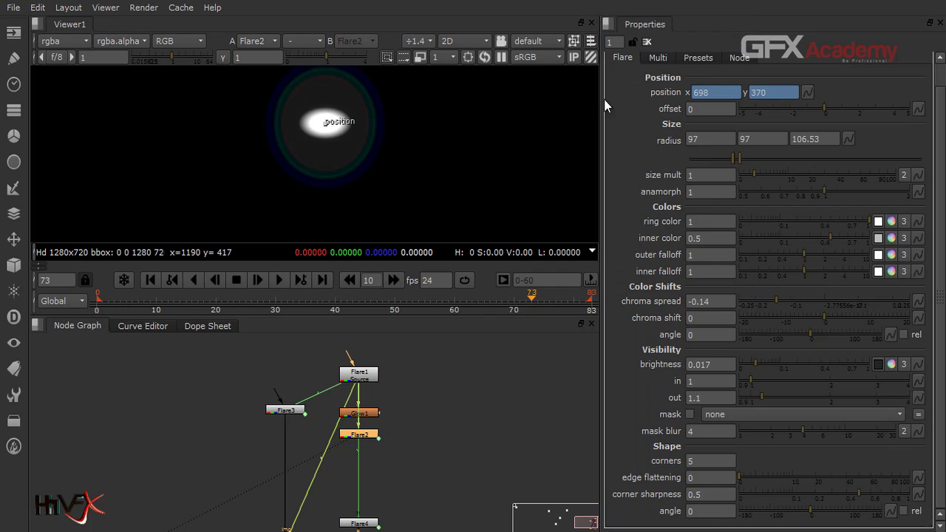
- Set Flare1's anamorph to 1.13
left_click(359, 378)
double_click(360, 378)
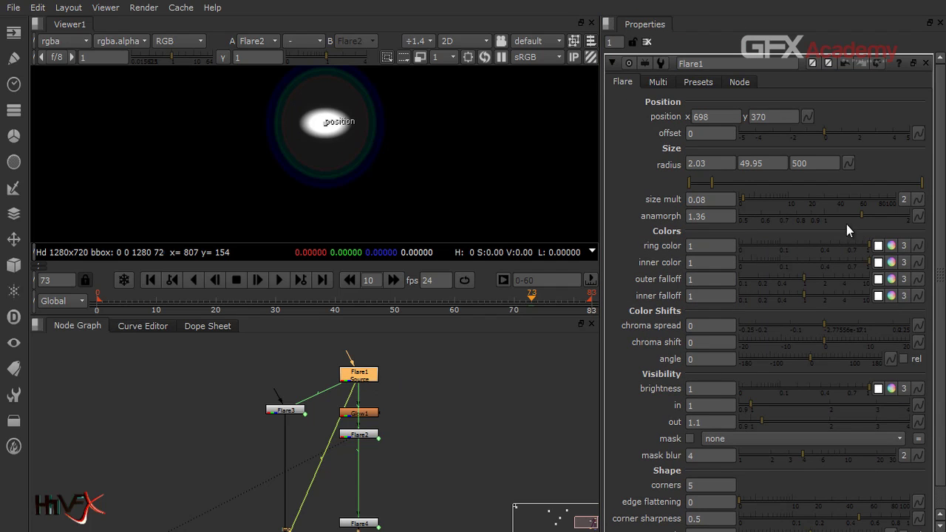
left_click_drag(863, 215, 839, 217)
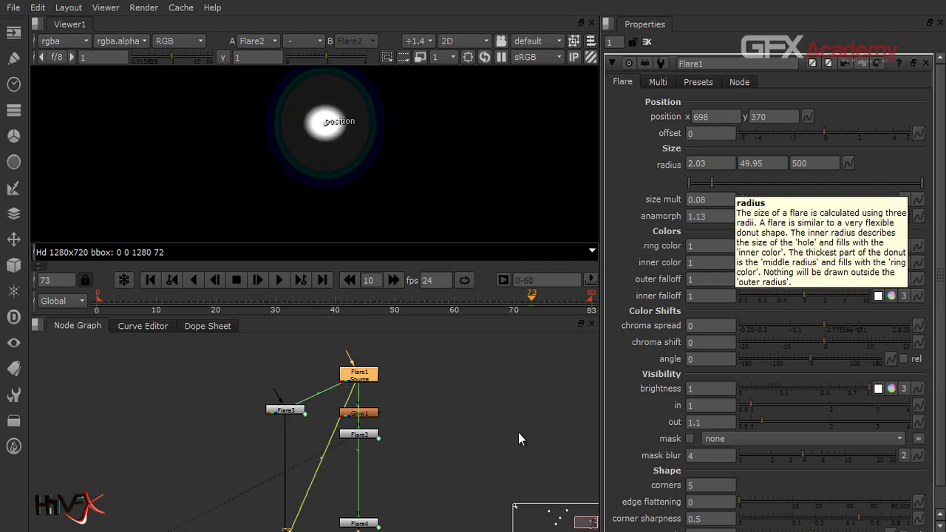
- Reduce Flare2's size mult to 0.5
double_click(367, 436)
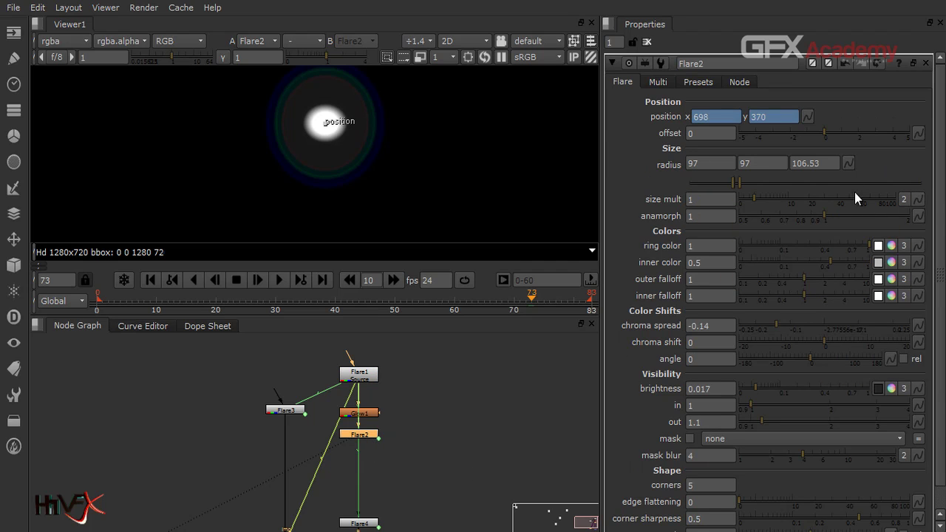
left_click_drag(752, 197, 751, 198)
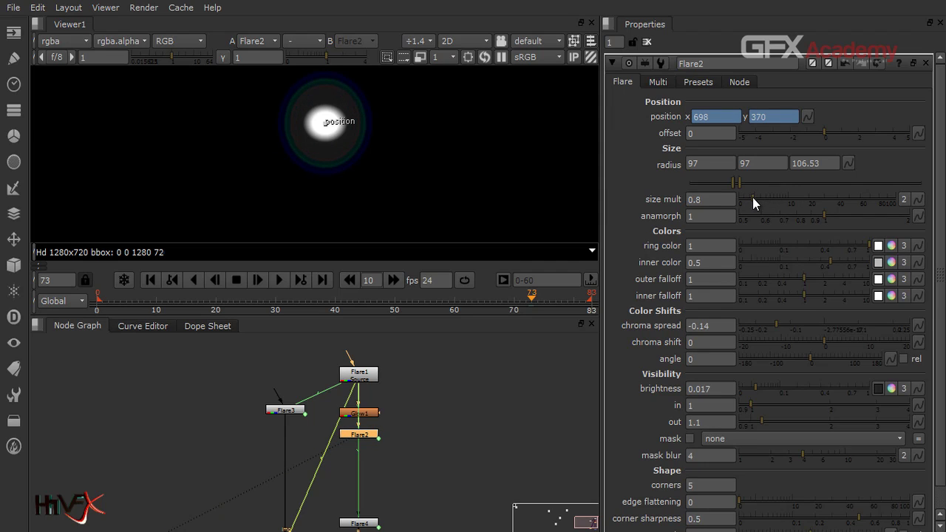
left_click_drag(751, 203, 749, 204)
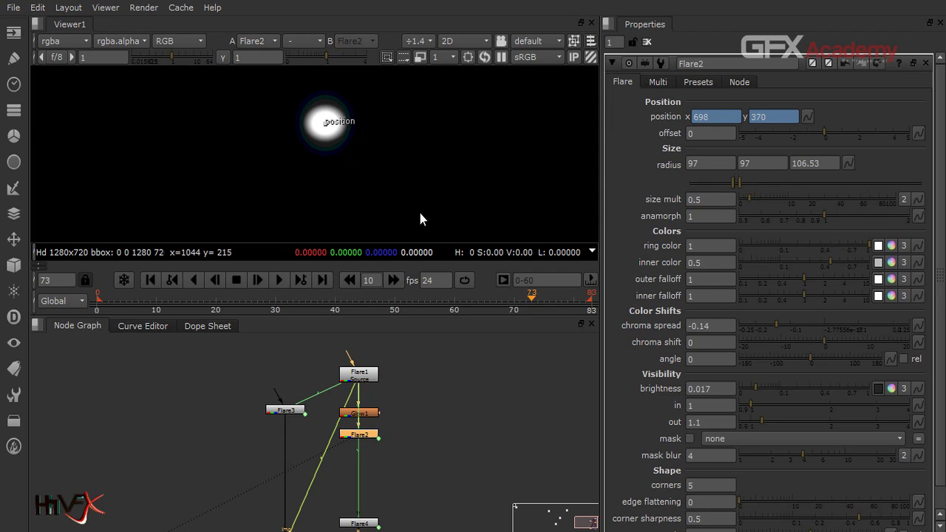
- Set Flare2's anamorph to 1.08 and lower its brightness to 0.008
scroll(422, 200, "up", 2)
middle_click_drag(296, 161, 359, 234)
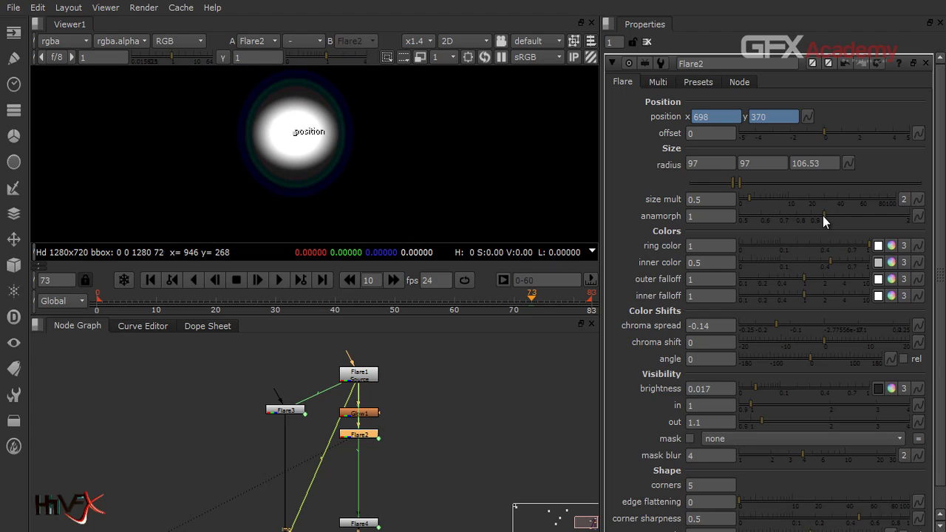
left_click_drag(824, 216, 833, 218)
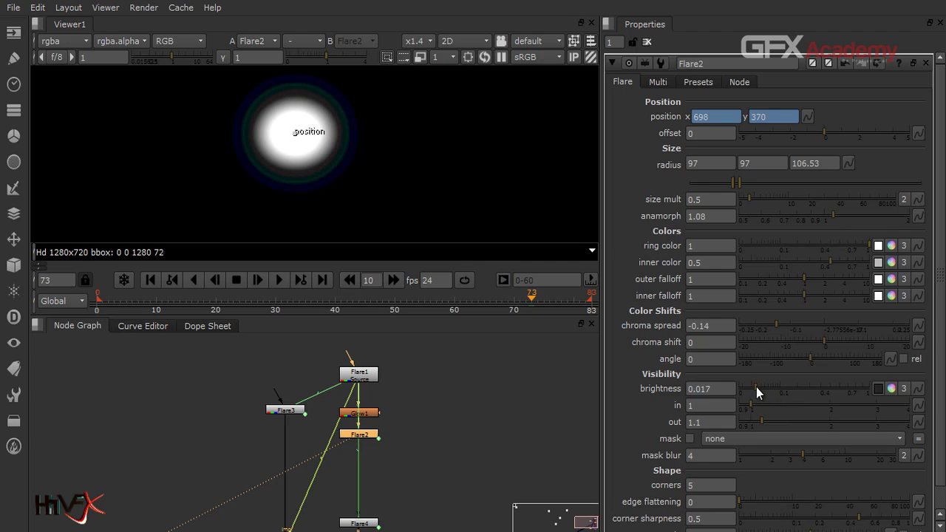
mouse_move(755, 387)
left_mouse_down()
mouse_move(770, 388)
mouse_move(746, 387)
left_mouse_up()
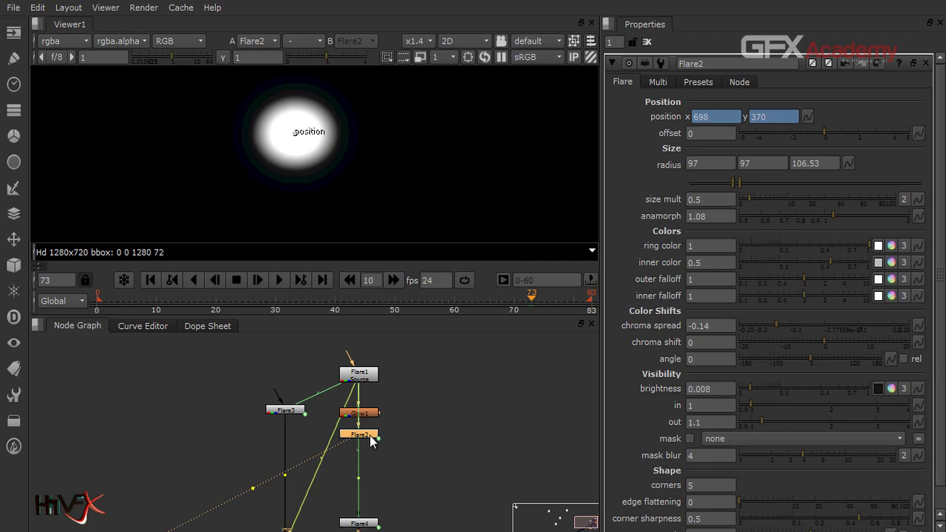
- Paste a copy of Flare2 directly below it and set the copy's size mult to 0.7
key("ctrl+v")
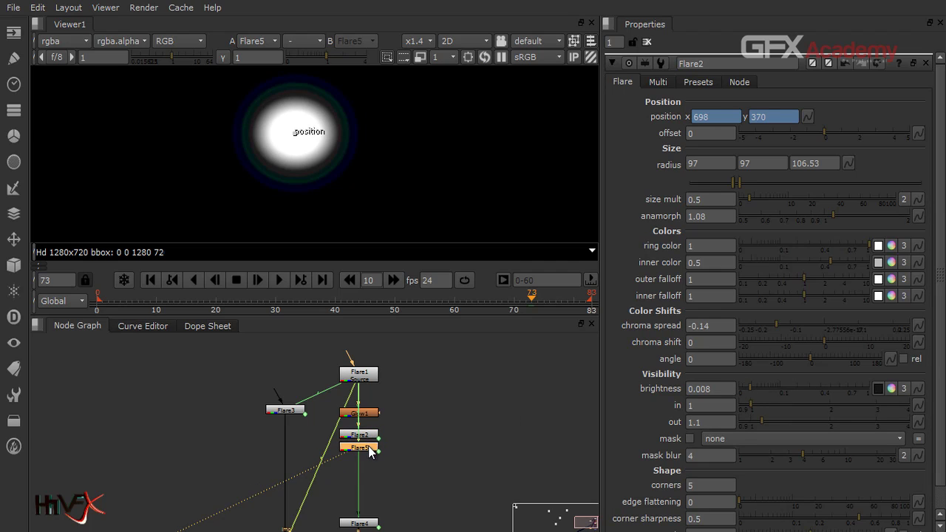
double_click(367, 459)
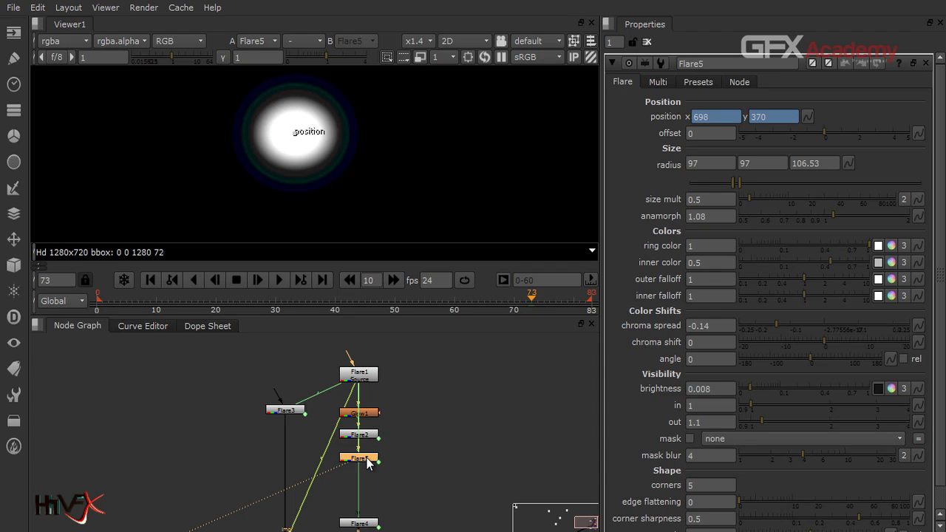
left_click(752, 198)
left_click_drag(753, 200, 752, 200)
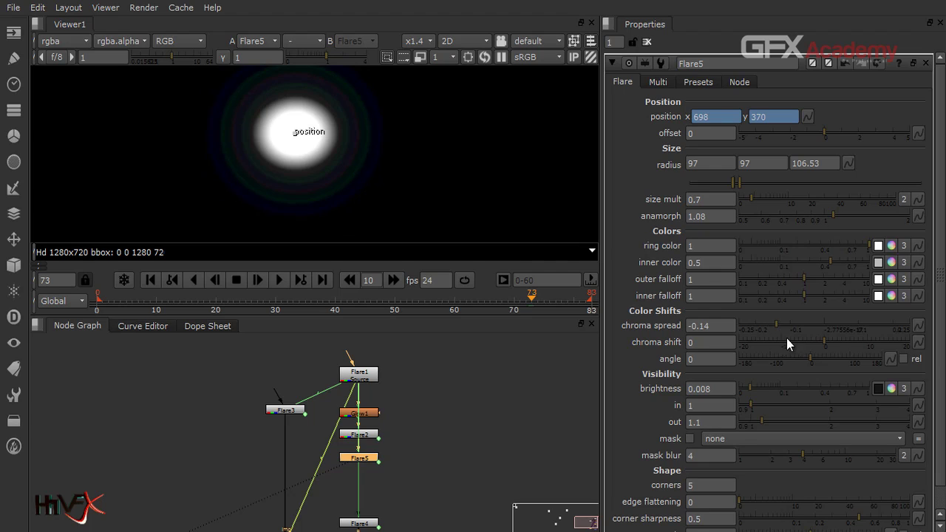
- Set Flare5's chroma spread to 0.12, lower its brightness to 0.005 and close the color picker
left_click_drag(777, 328, 865, 327)
left_click(892, 389)
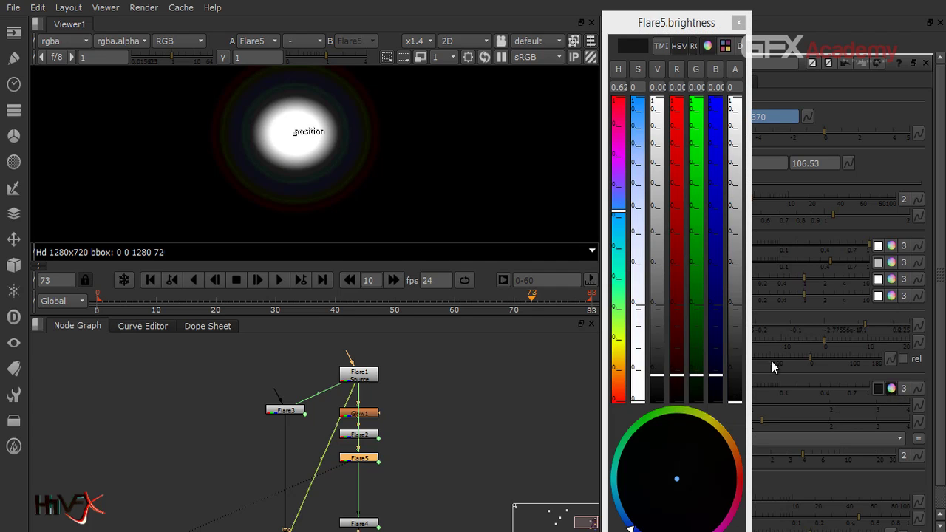
left_click_drag(653, 355, 671, 385)
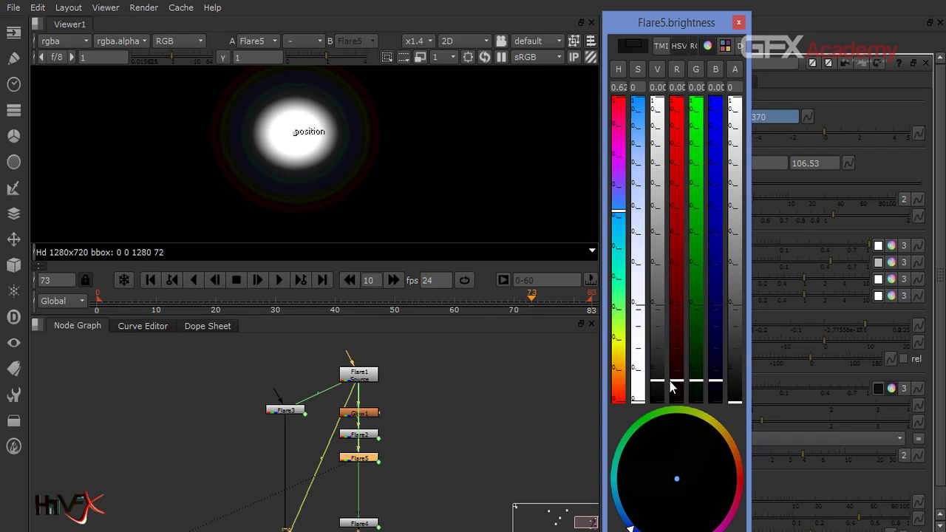
left_click(738, 23)
- Duplicate Flare5 directly below it and set the copy's size mult to 0.9
left_click_drag(374, 461, 373, 456)
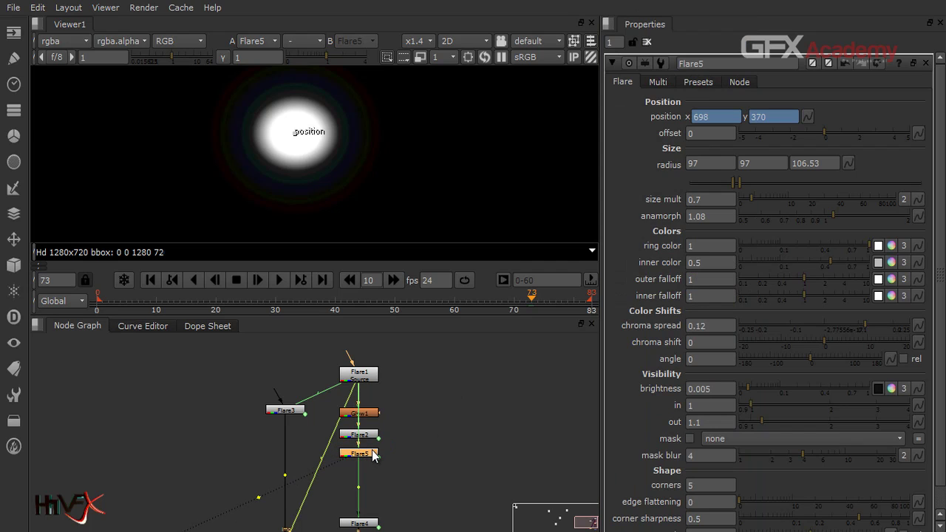
key("ctrl+c")
key("ctrl+v")
double_click(370, 466)
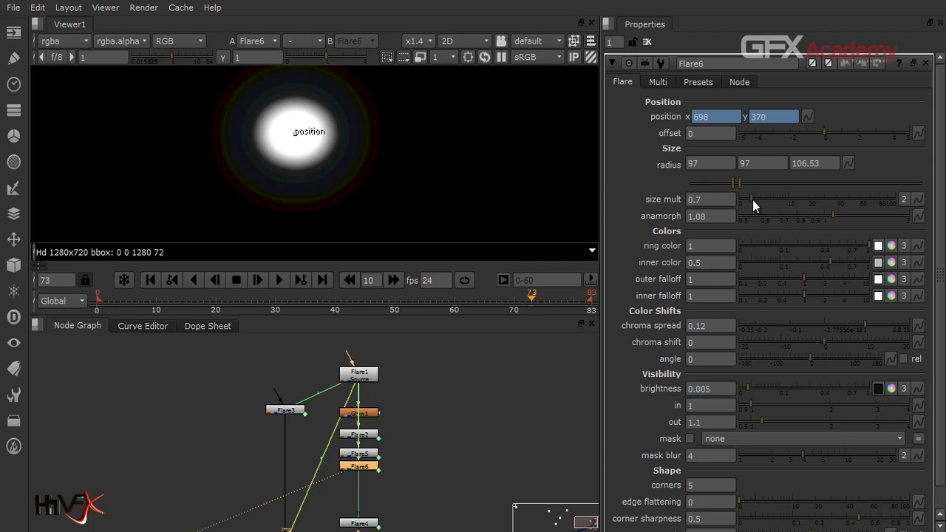
left_click_drag(752, 199, 754, 200)
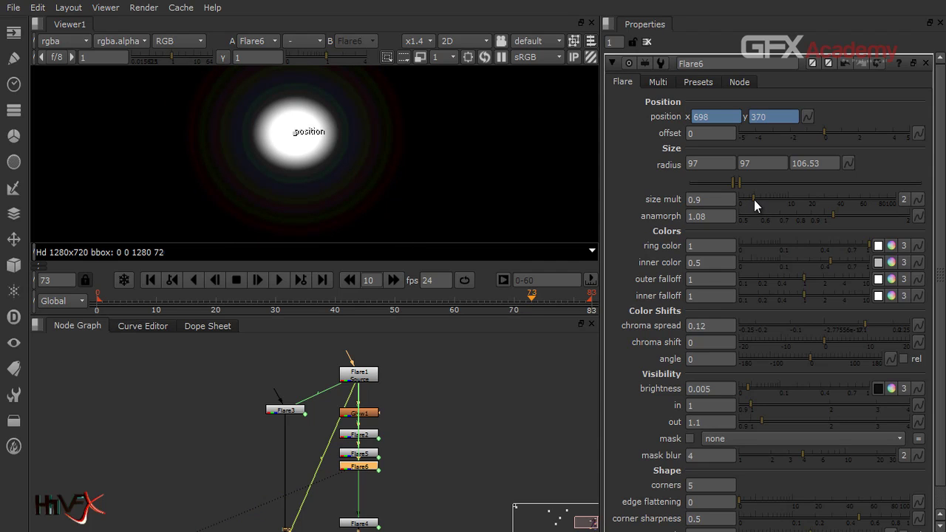
- Set Flare6's chroma spread to -0.115 and its inner radius to 44.6
left_click(798, 326)
mouse_move(799, 325)
left_mouse_down()
mouse_move(776, 326)
mouse_move(784, 325)
left_mouse_up()
left_click_drag(733, 186, 707, 186)
- Duplicate Flare6 below itself and set Flare6's own size mult to 1.2
key("ctrl+c")
key("ctrl+v")
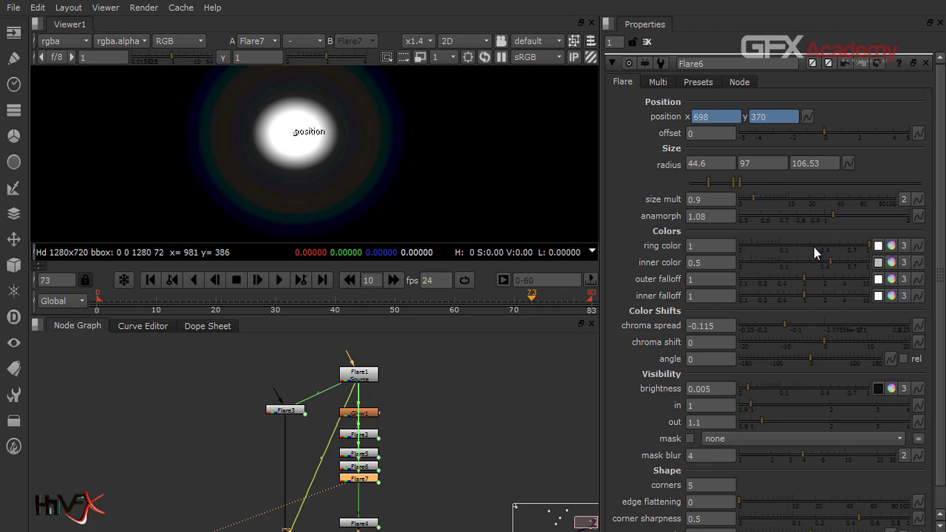
left_click_drag(754, 198, 755, 198)
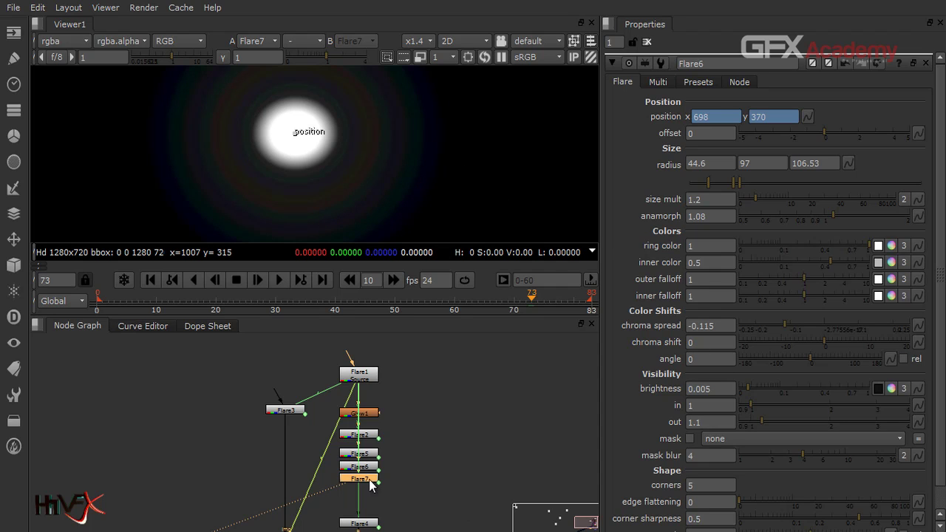
- Paste another flare copy below Flare7 and set Flare6's chroma spread to -0.065
key("ctrl+v")
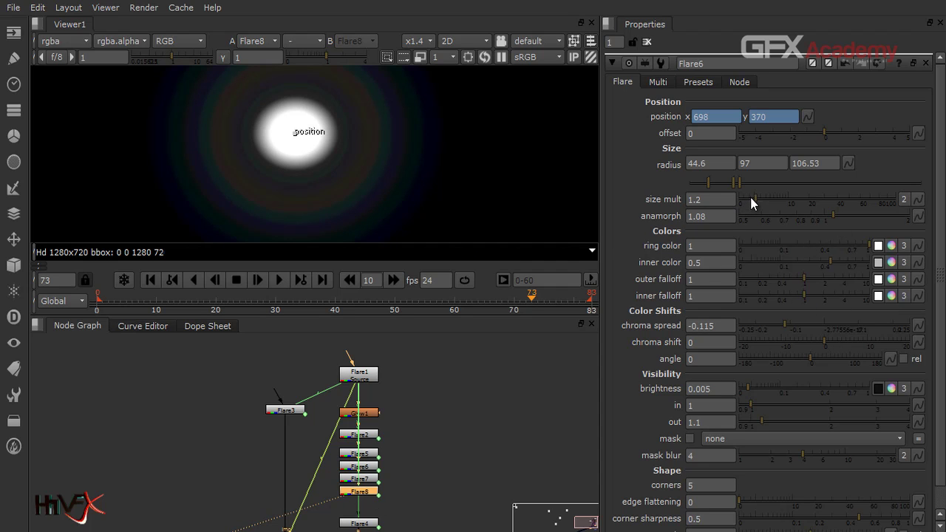
left_click_drag(755, 196, 755, 200)
left_click(802, 328)
- Paste another flare copy below Flare8 and set Flare6's size mult to 1.4
key("ctrl+v")
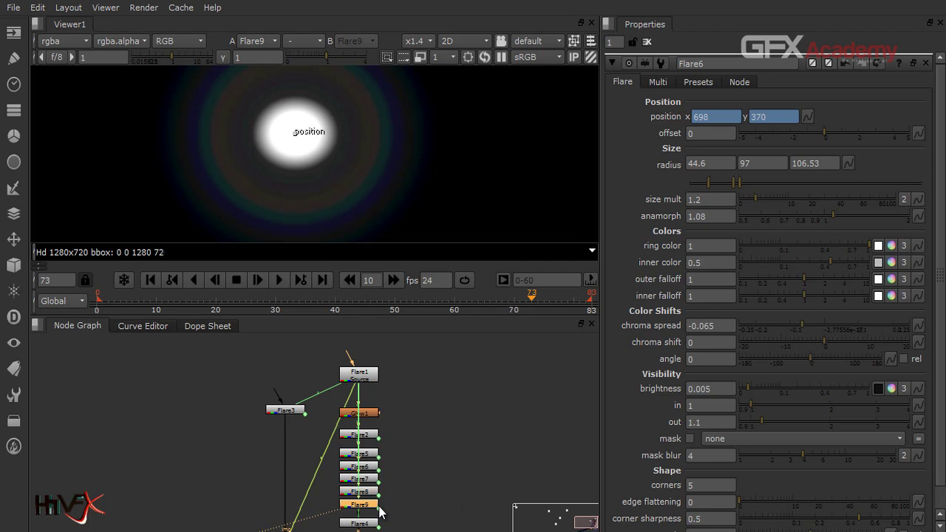
left_click(759, 198)
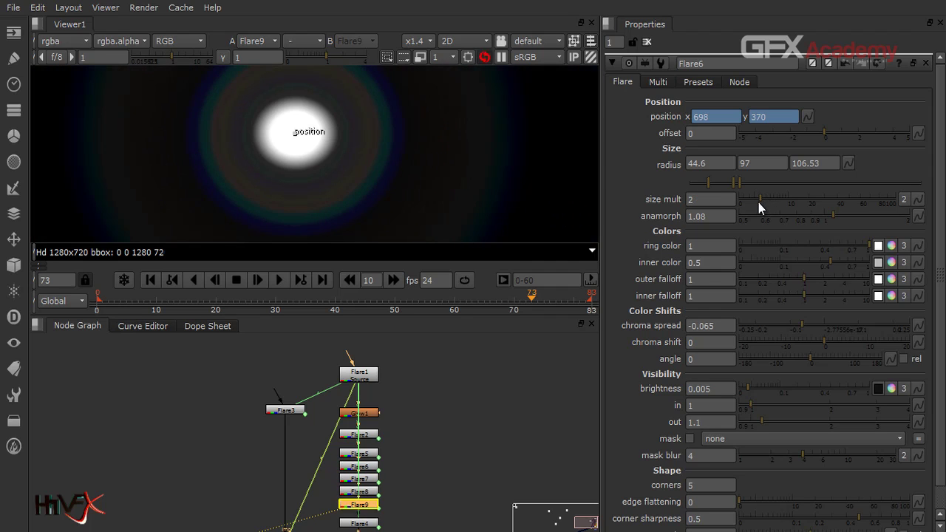
left_click(756, 203)
left_click_drag(756, 203, 756, 205)
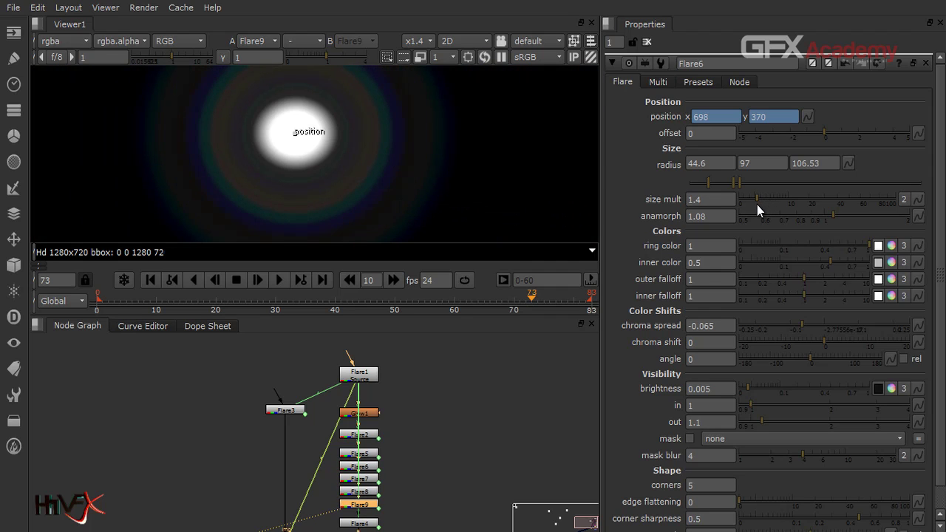
scroll(398, 175, "down", 1)
scroll(398, 174, "down", 2)
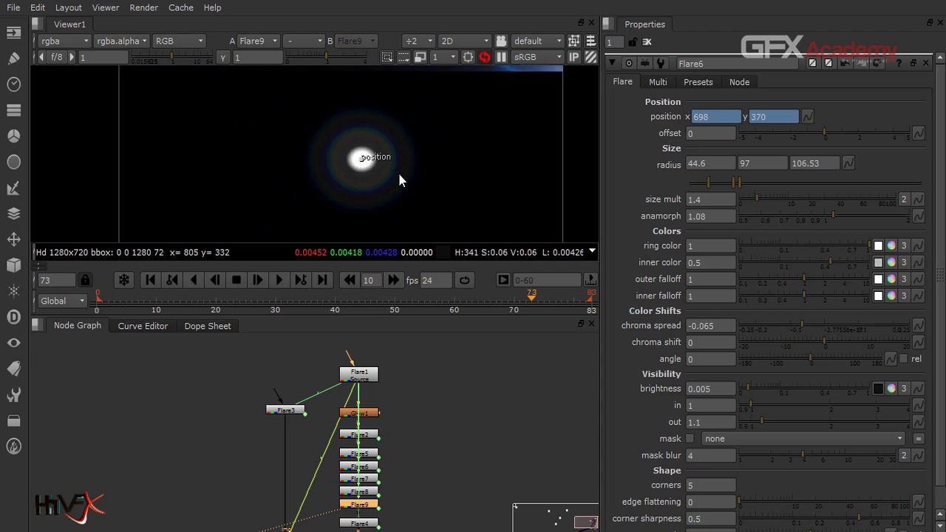
scroll(399, 180, "up", 2)
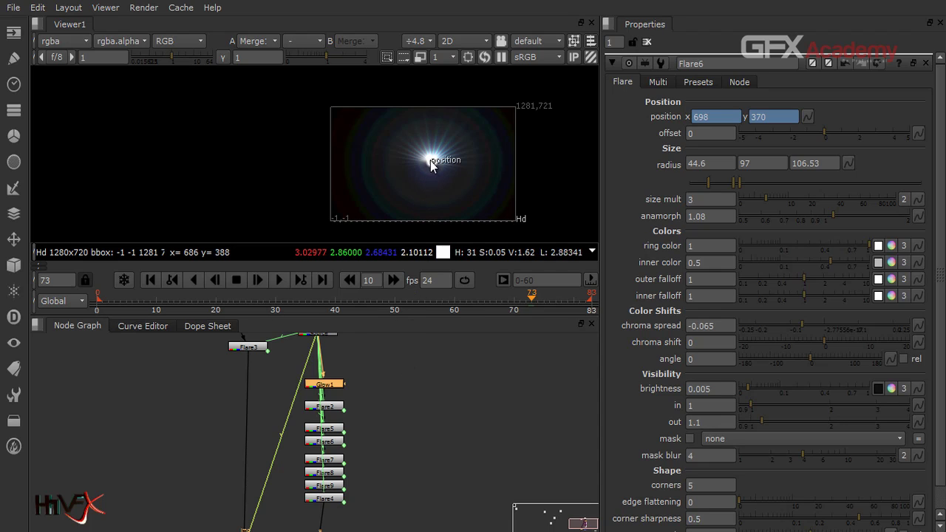
- Move Flare4 further down in the node graph and set Flare9's size mult to 2.2
left_click_drag(338, 499, 339, 523)
left_click(336, 487)
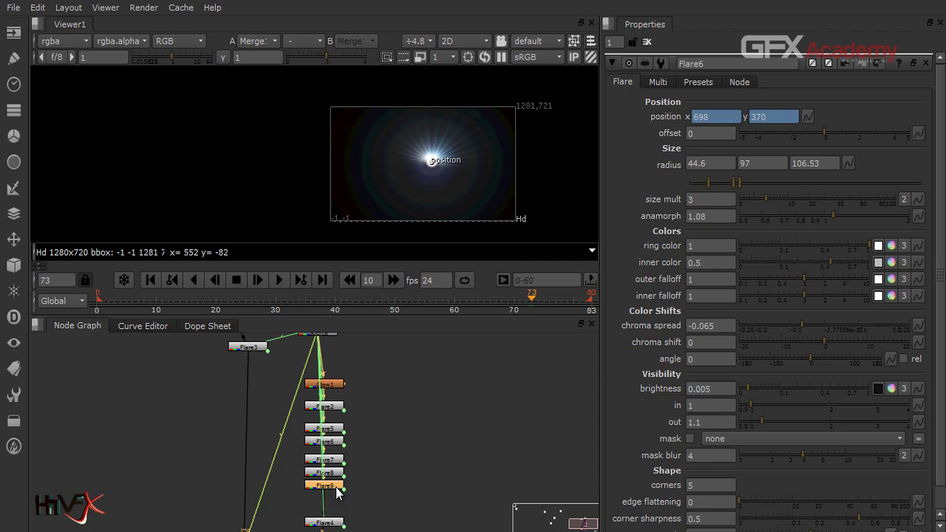
mouse_move(753, 201)
left_mouse_down()
mouse_move(784, 202)
mouse_move(761, 204)
left_mouse_up()
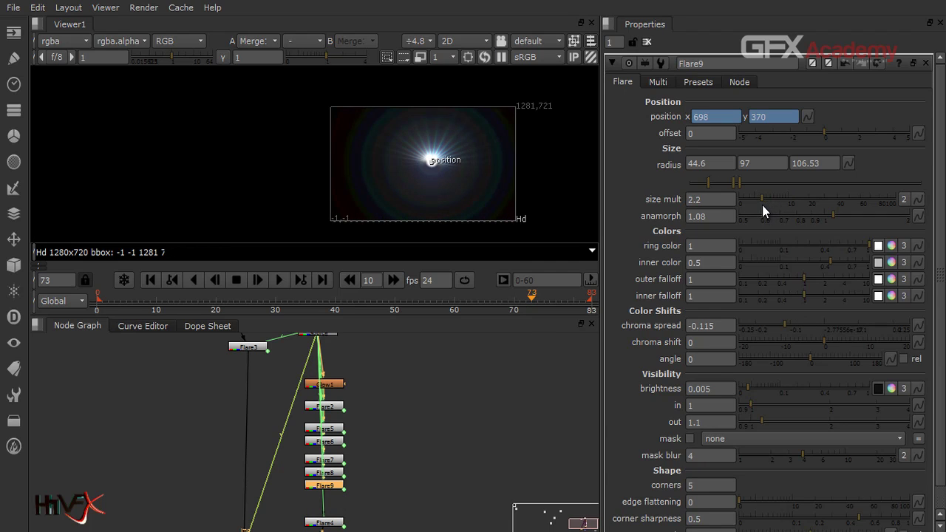
- Set Flare8's size mult to 2.2 and Flare6's size mult to 3.2
left_click(334, 473)
mouse_move(751, 198)
left_mouse_down()
mouse_move(774, 201)
mouse_move(761, 206)
left_mouse_up()
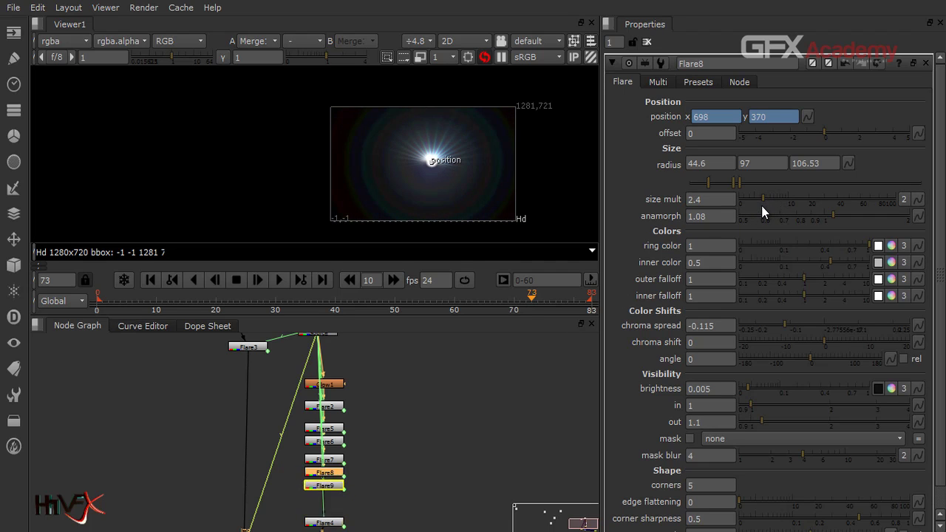
left_click(333, 441)
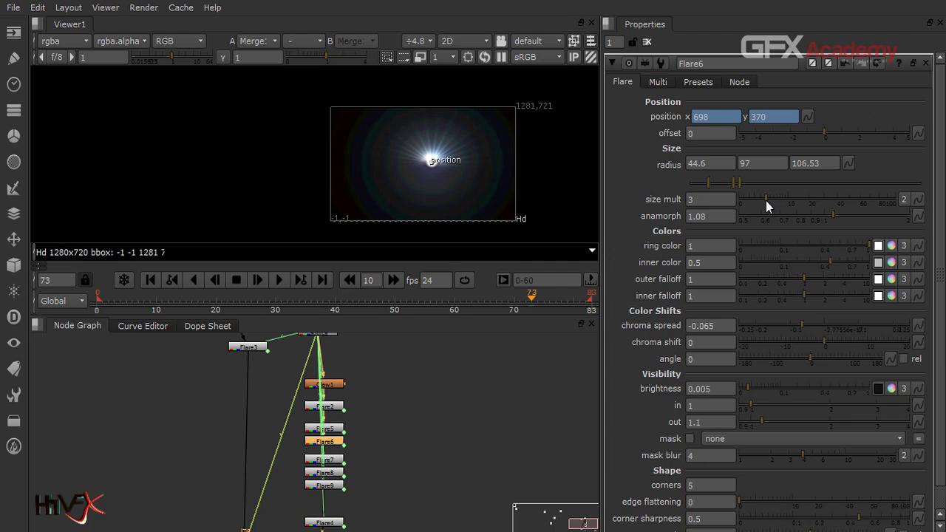
mouse_move(768, 201)
left_mouse_down()
mouse_move(796, 203)
mouse_move(766, 214)
left_mouse_up()
- Set Flare5's size mult to 5.5 and its chroma spread to -0.085
left_click(331, 428)
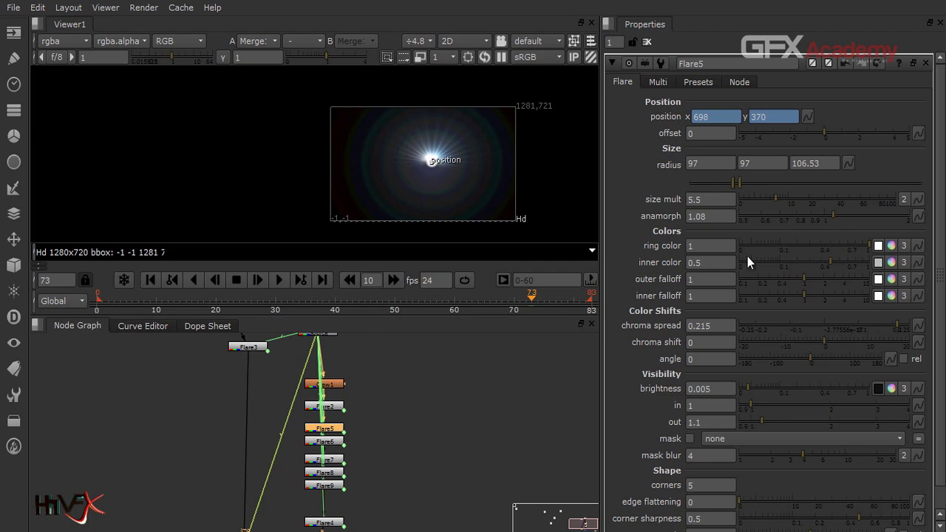
left_click_drag(787, 200, 775, 217)
left_click(794, 324)
scroll(466, 154, "down", 1)
scroll(466, 154, "up", 5)
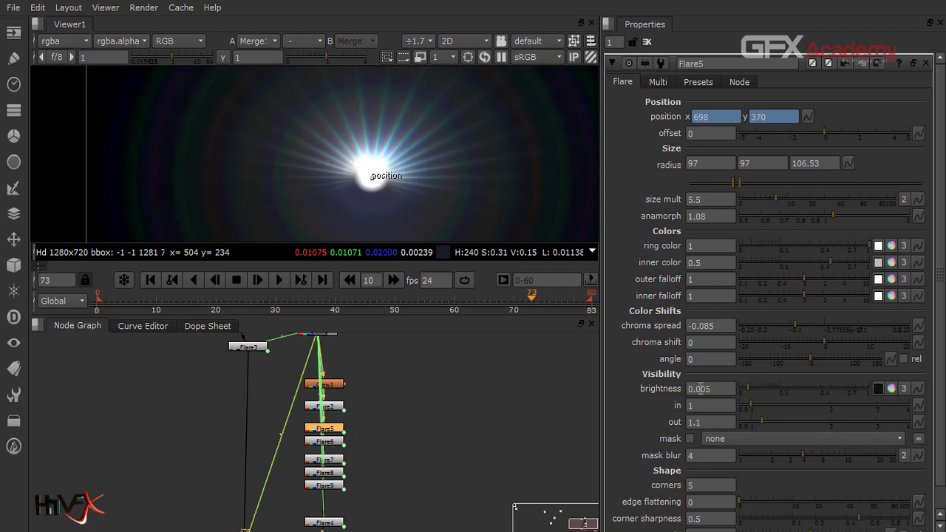
- Darken Flare5's brightness to almost black and close the color picker
left_click(890, 390)
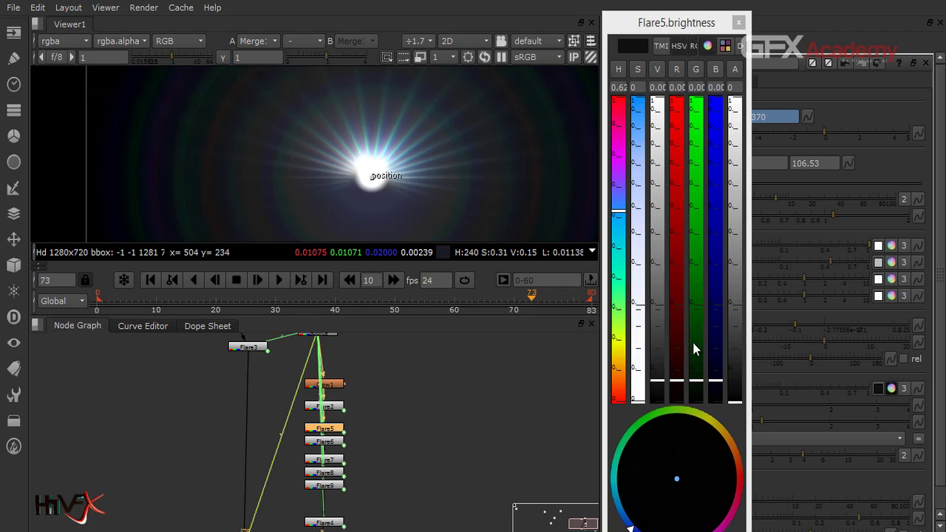
left_click(661, 384)
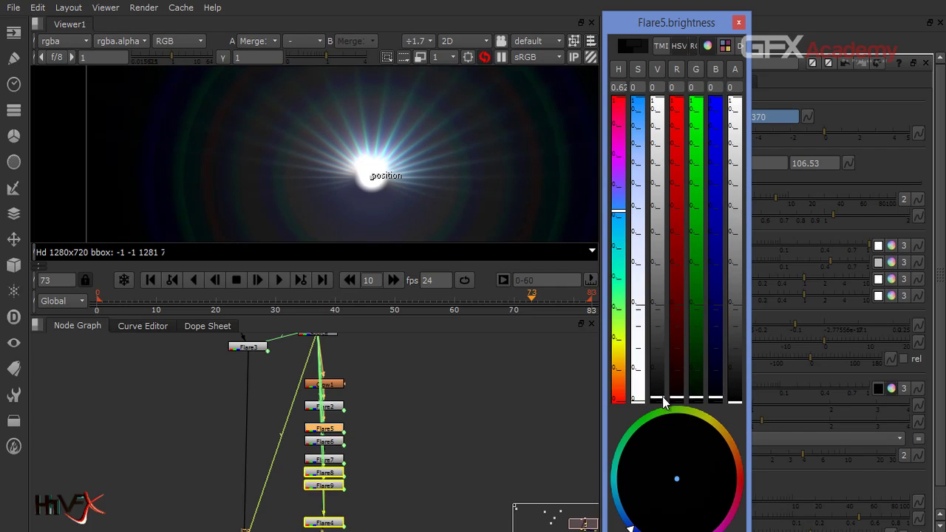
left_click(738, 22)
- Lower the brightness of Flare6 and Flare7 slightly
left_click(325, 441)
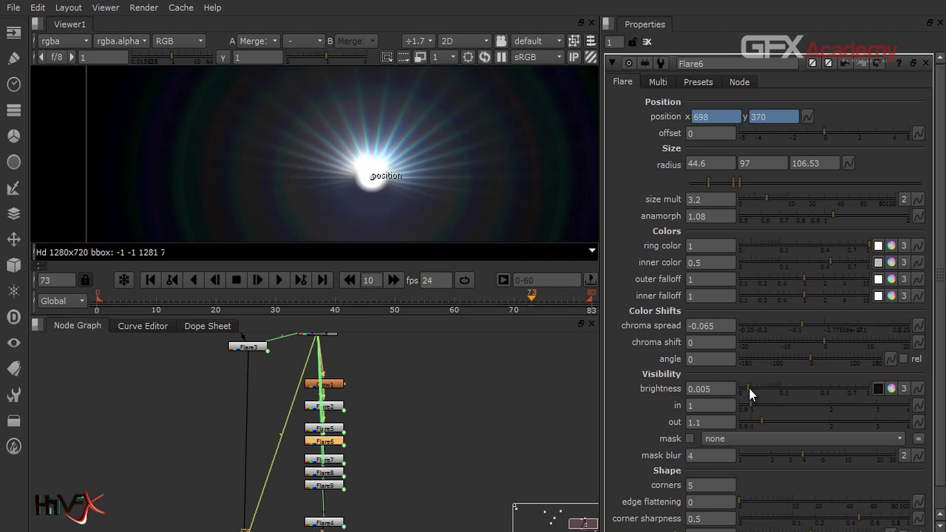
left_click_drag(749, 389, 747, 390)
left_click(336, 460)
double_click(338, 461)
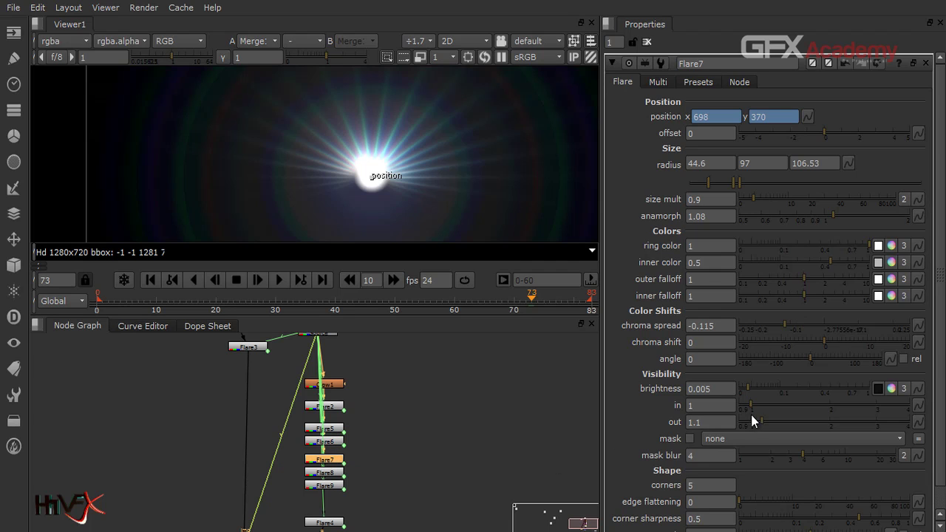
left_click_drag(743, 391, 740, 392)
- Set Flare8's brightness to 0.001 and check the whole flare in the viewer
double_click(334, 474)
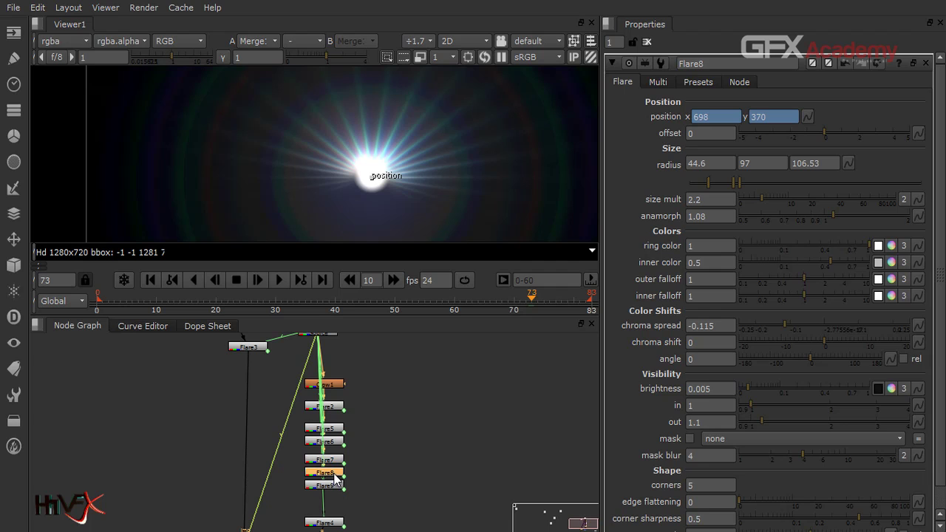
left_click_drag(745, 388, 743, 390)
left_click(334, 409)
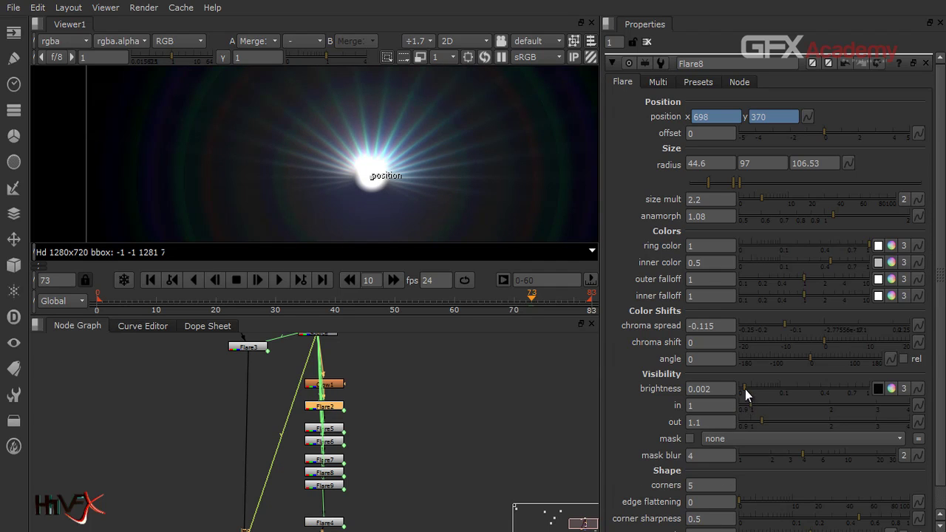
left_click_drag(742, 389, 742, 393)
scroll(361, 177, "down", 4)
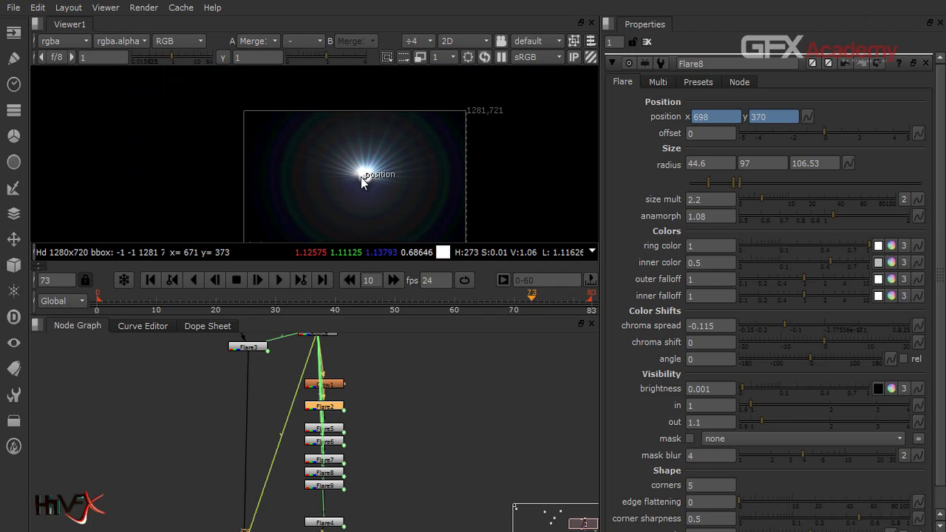
scroll(362, 181, "up", 1)
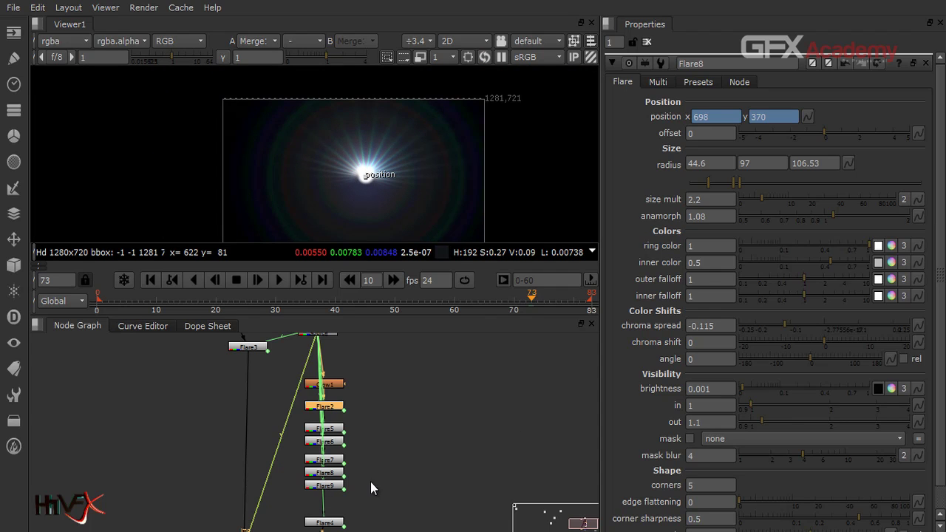
- Disable and re-enable Flare5 through Flare9 together and Flare2 on its own to compare their contribution to the image
middle_click_drag(376, 493, 361, 460)
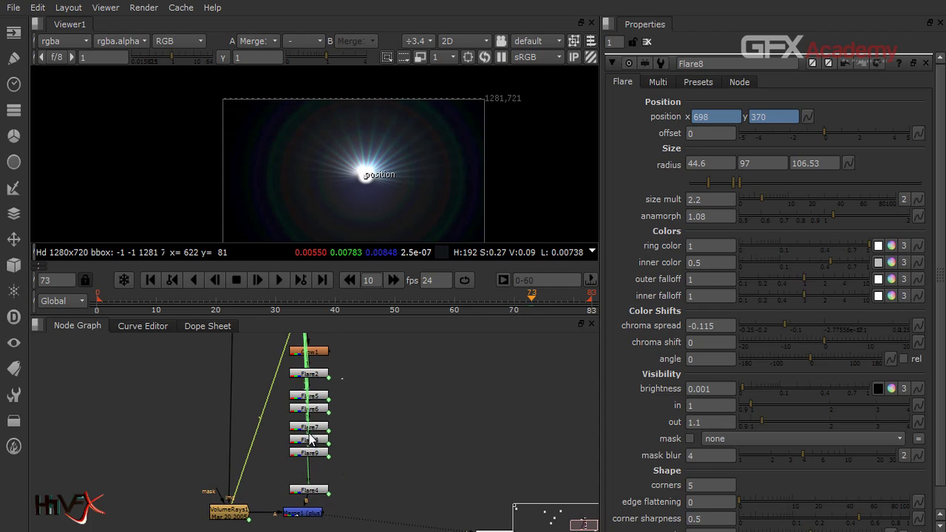
left_click_drag(344, 384, 286, 473)
key("d")
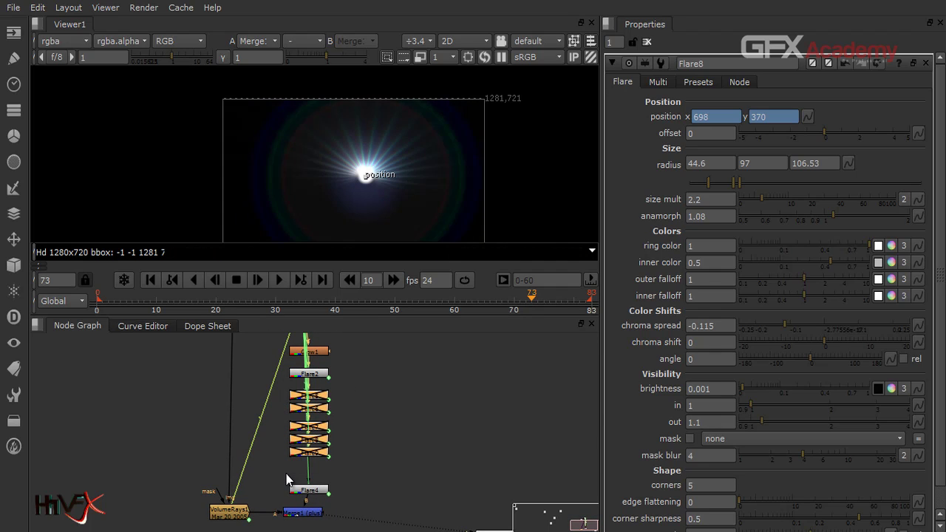
key("d")
left_click(324, 375)
key("d")
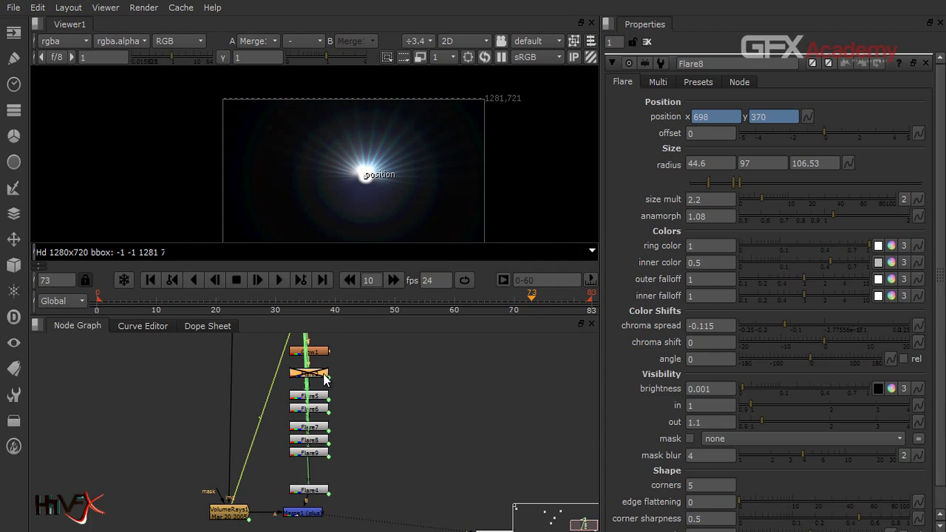
key("d")
- Move Flare2 and Flare5 through Flare9 aside from the main node chain and toggle them off and on to compare
left_click_drag(338, 364, 453, 450)
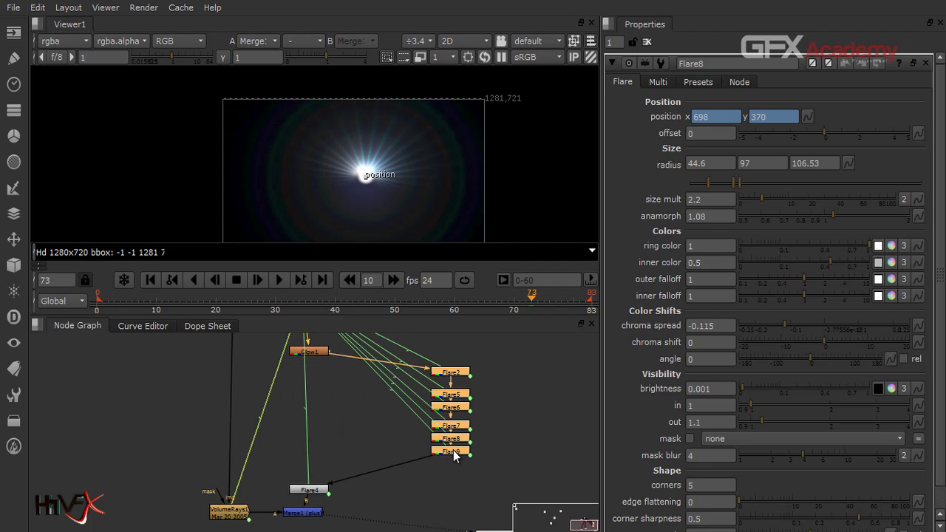
key("d")
key("d")
key("d")
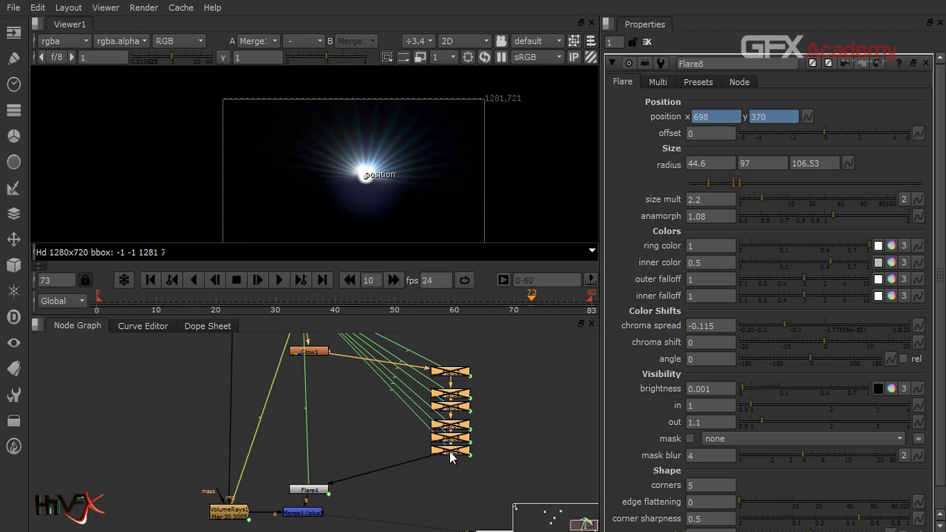
key("d")
- Detach the Flare2 to Flare9 branch from the main chain, leaving Glow1 feeding Flare4, and view Flare9's output
left_click_drag(330, 481, 352, 481)
left_click_drag(425, 371, 310, 485)
left_click(452, 449)
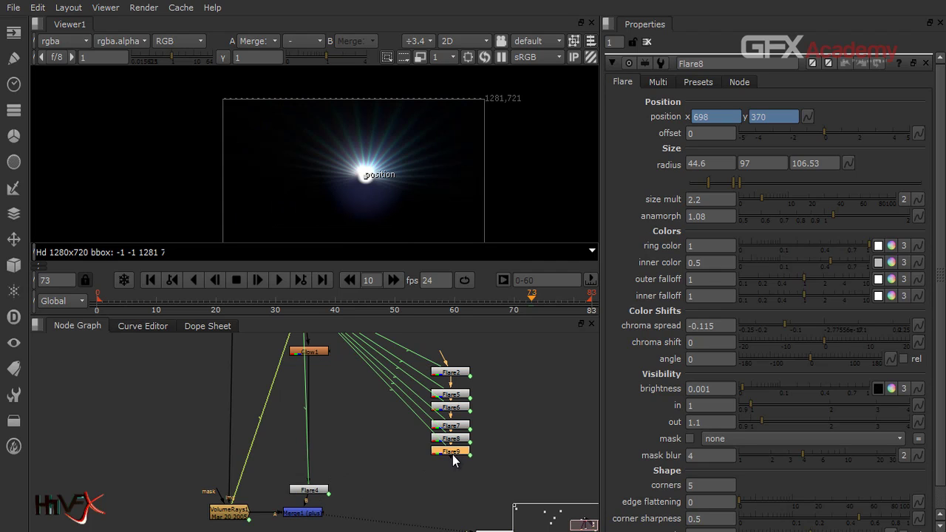
key("1")
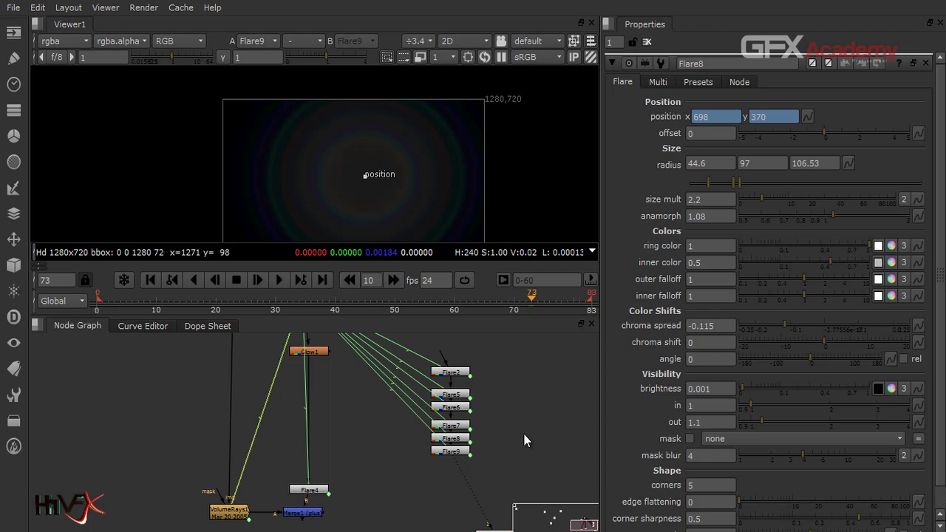
- Add a Noise node beside the detached flare branch, view it and set its x/ysize to 140
key("Tab")
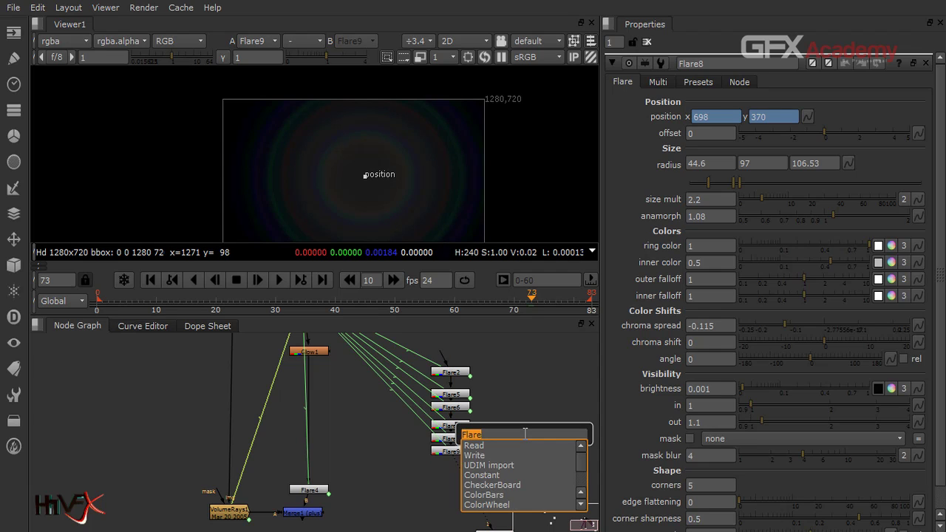
type("noise")
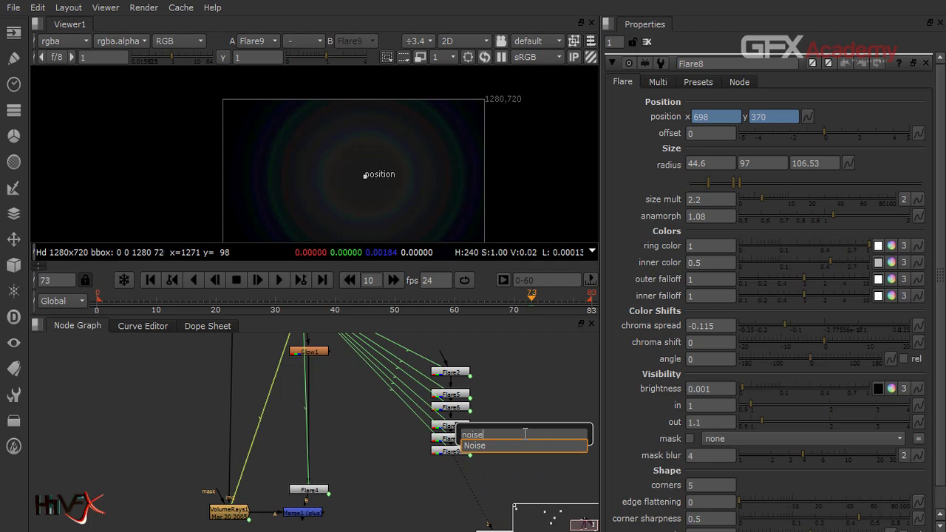
key("Return")
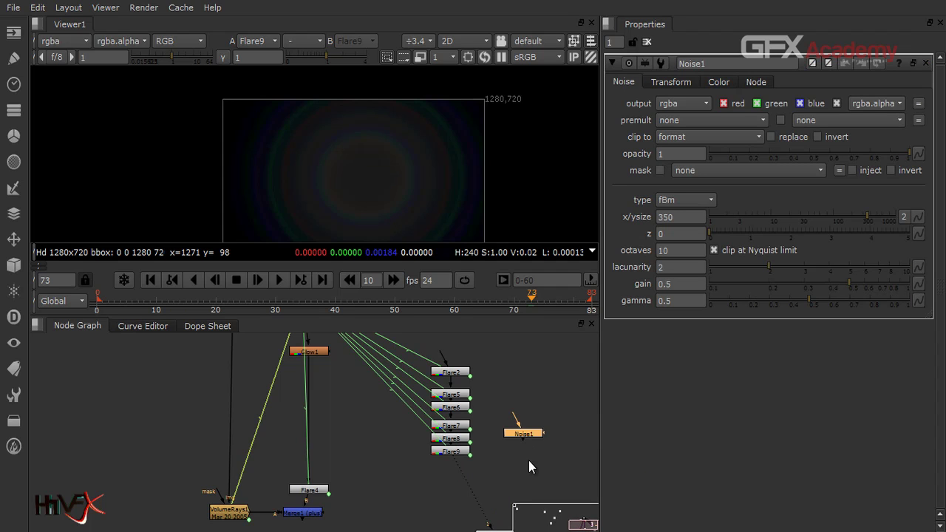
key("1")
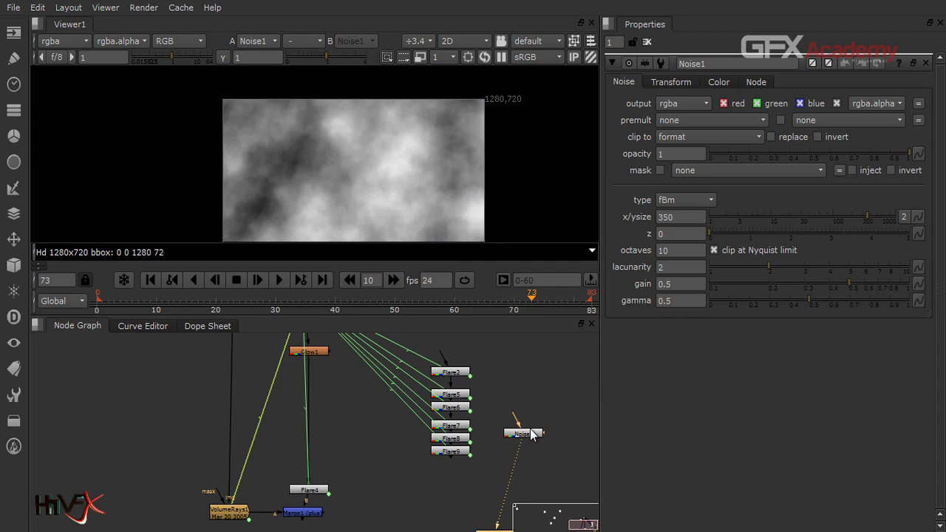
key("f")
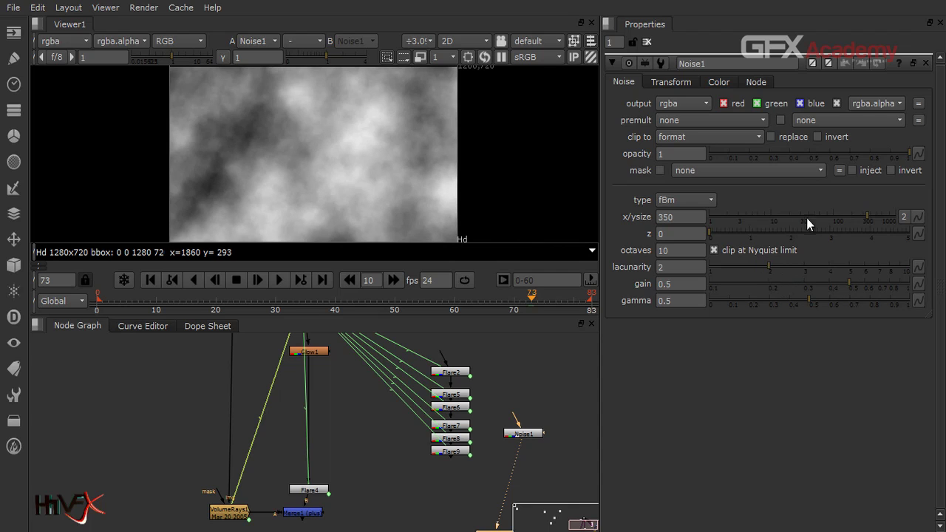
left_click_drag(867, 215, 842, 228)
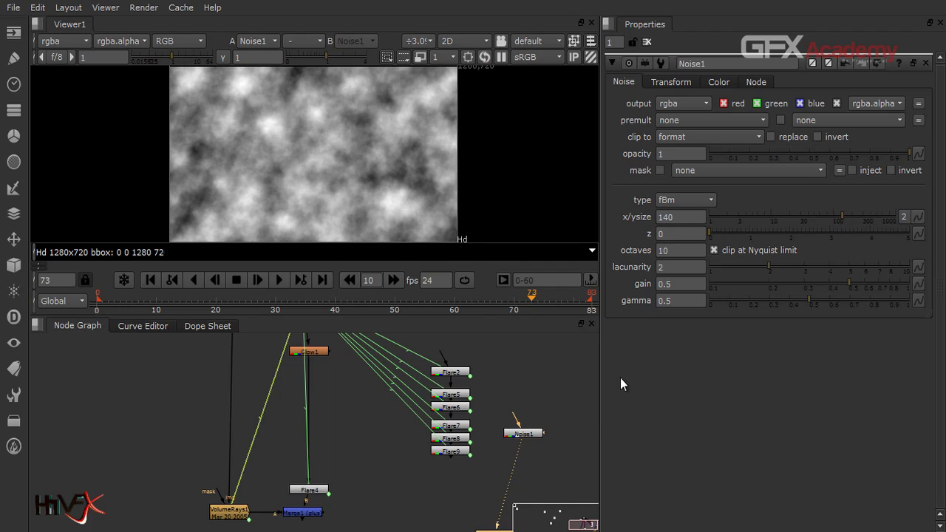
- Merge Noise1 with Flare9 using the multiply operation and add the result into the main chain above Flare4 with a plus merge
left_click_drag(538, 434, 544, 459)
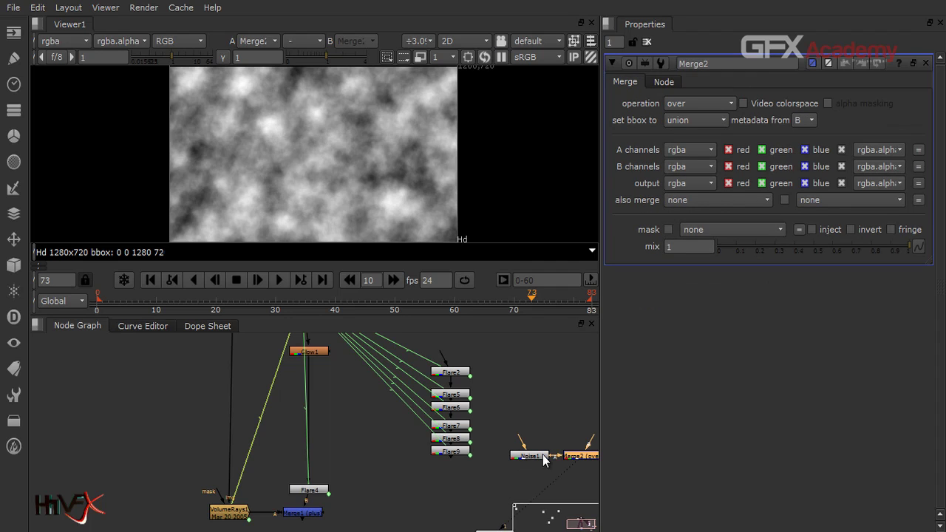
left_click_drag(575, 456, 445, 484)
left_click_drag(527, 458, 531, 489)
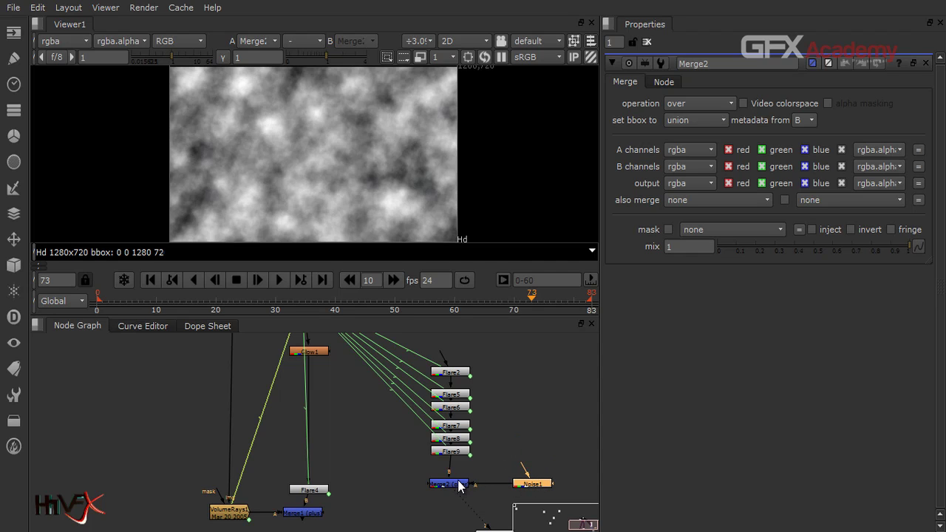
key("ctrl+z")
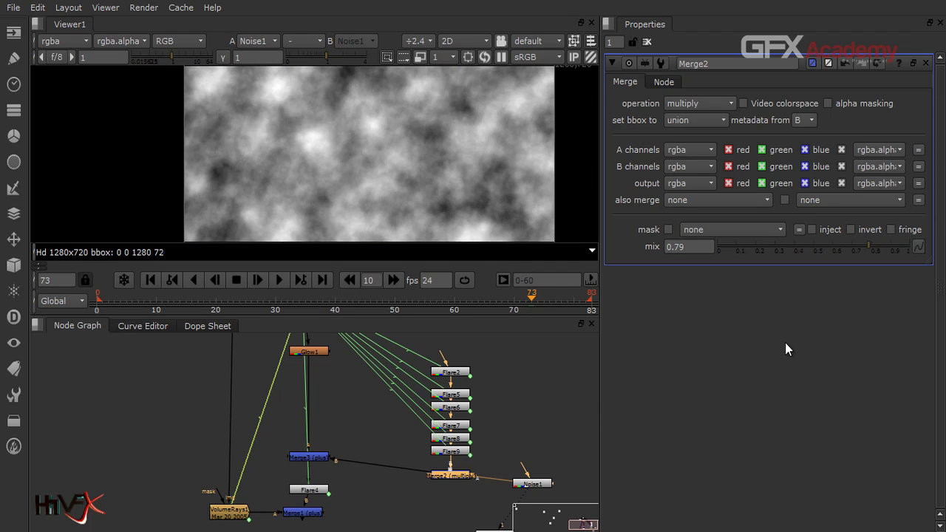
- View Merge3's output and set Merge2's mix to 0.35, toggling Merge2 off and on to compare
left_click(319, 459)
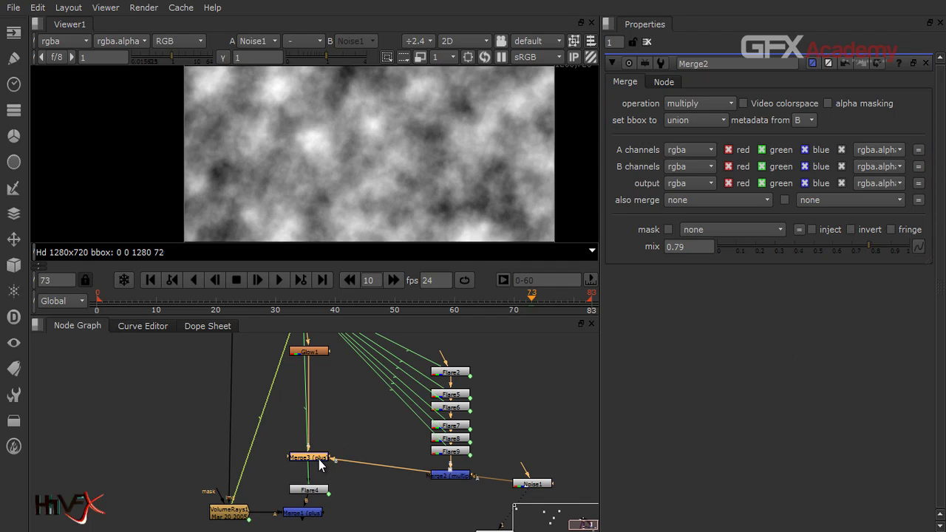
key("1")
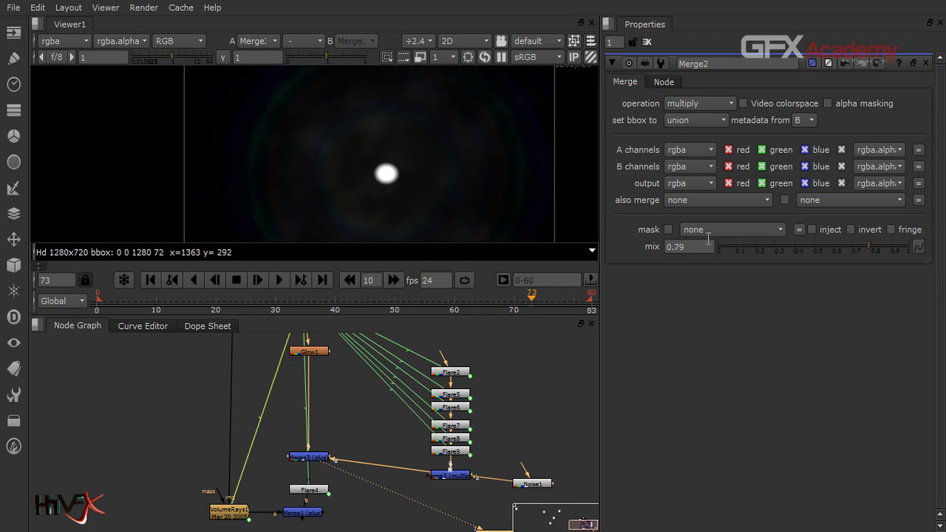
left_click(444, 475)
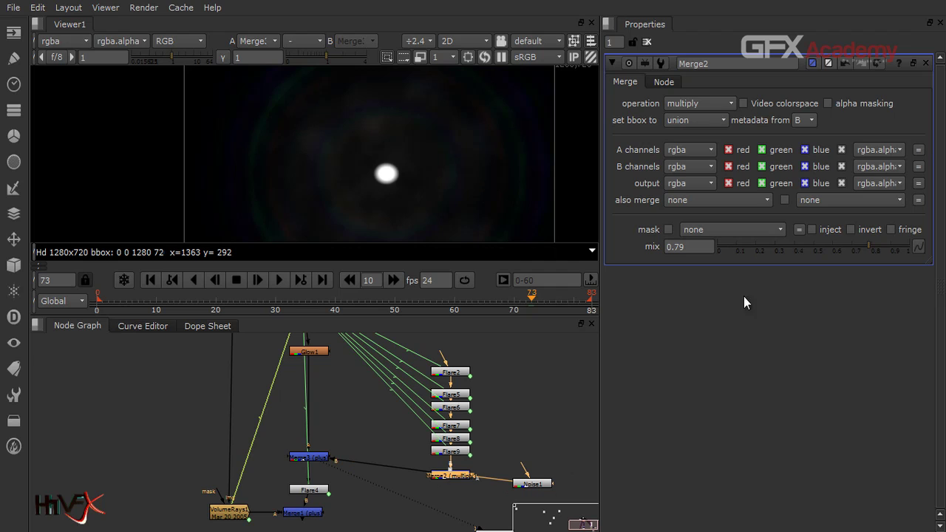
left_click_drag(866, 245, 827, 231)
scroll(420, 110, "down", 2)
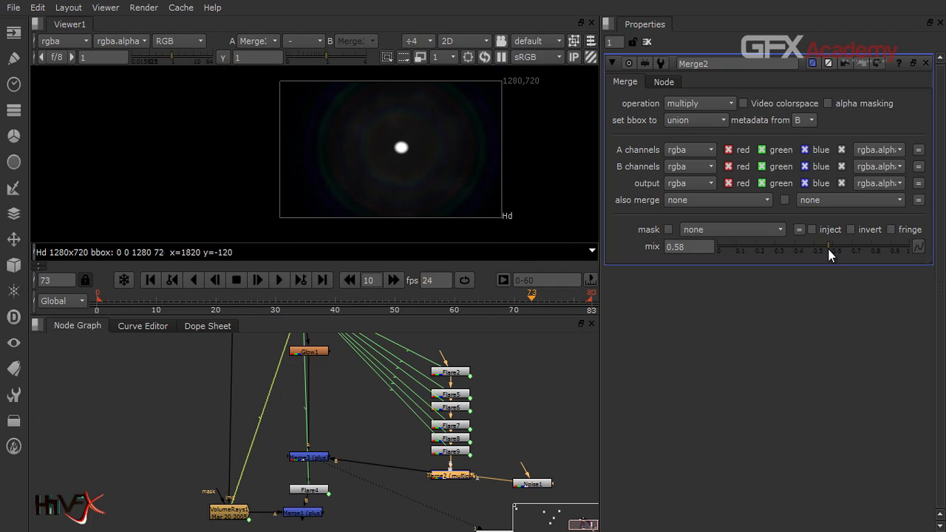
left_click_drag(827, 253, 854, 244)
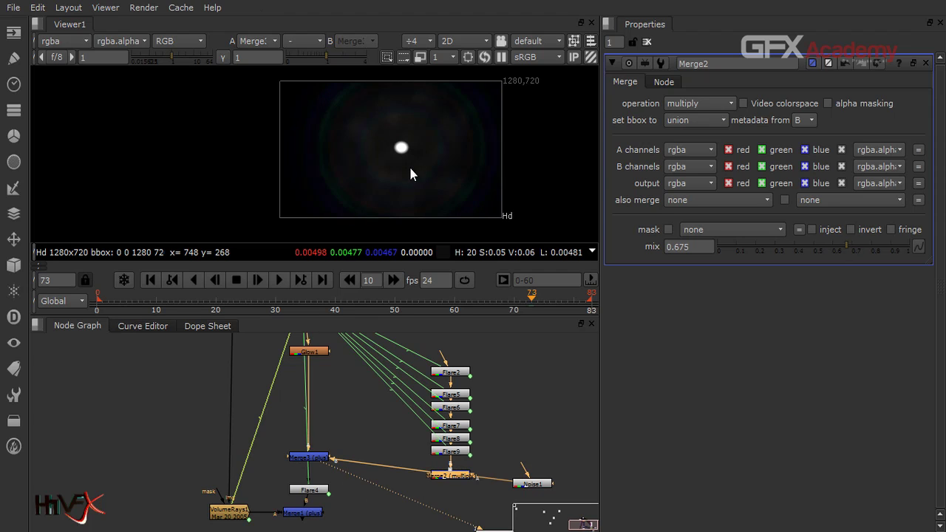
key("d")
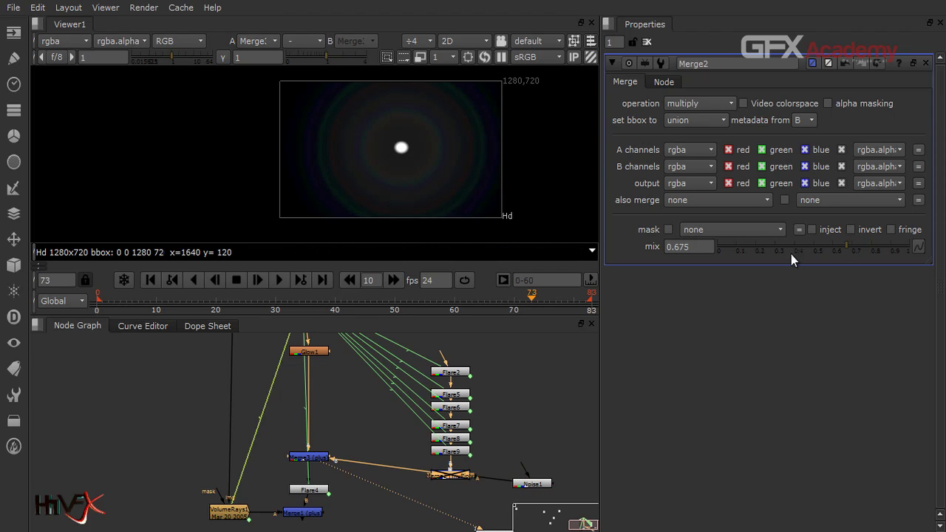
key("d")
left_click_drag(844, 247, 784, 253)
key("d")
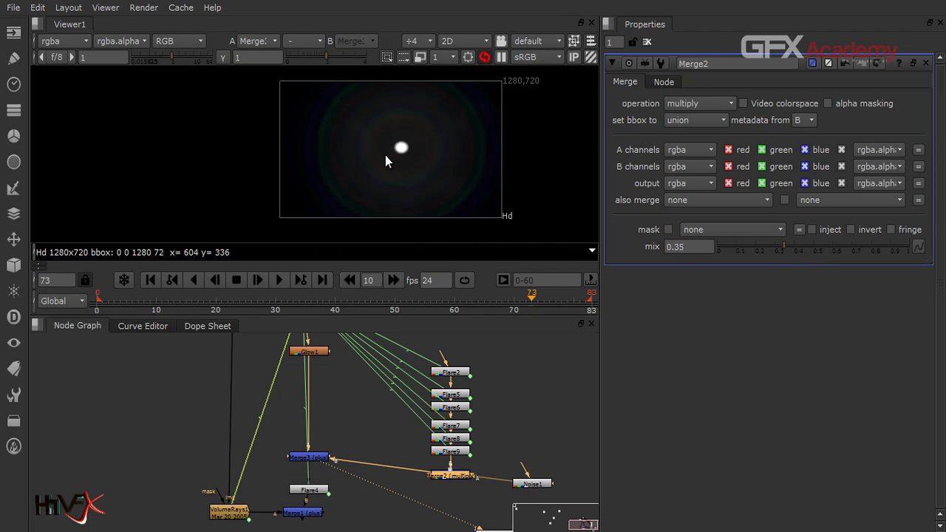
key("d")
- View Merge1's output and align the node beneath Flare4
left_click(316, 513)
key("1")
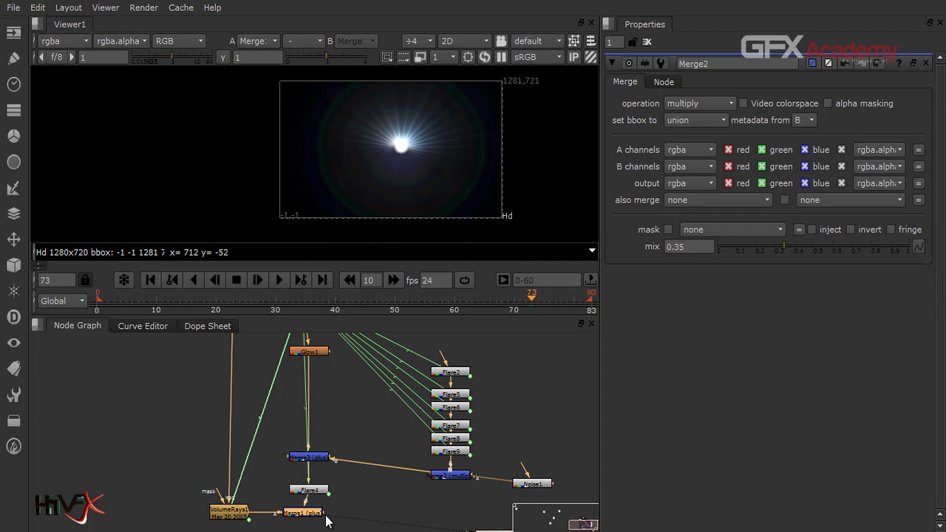
left_click_drag(316, 513, 323, 513)
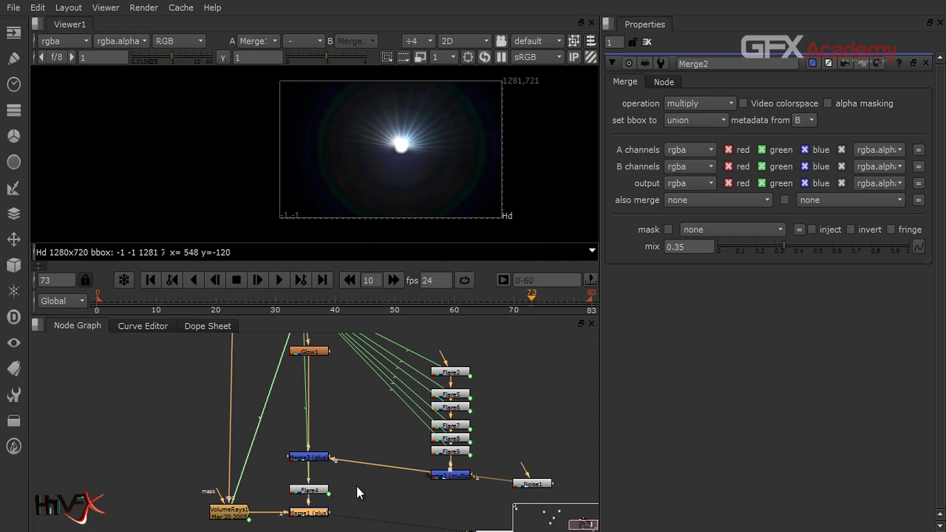
- Add another Flare node directly below Merge1 at the end of the main chain
middle_click_drag(341, 499, 349, 400)
left_click_drag(331, 415, 335, 415)
key("Tab")
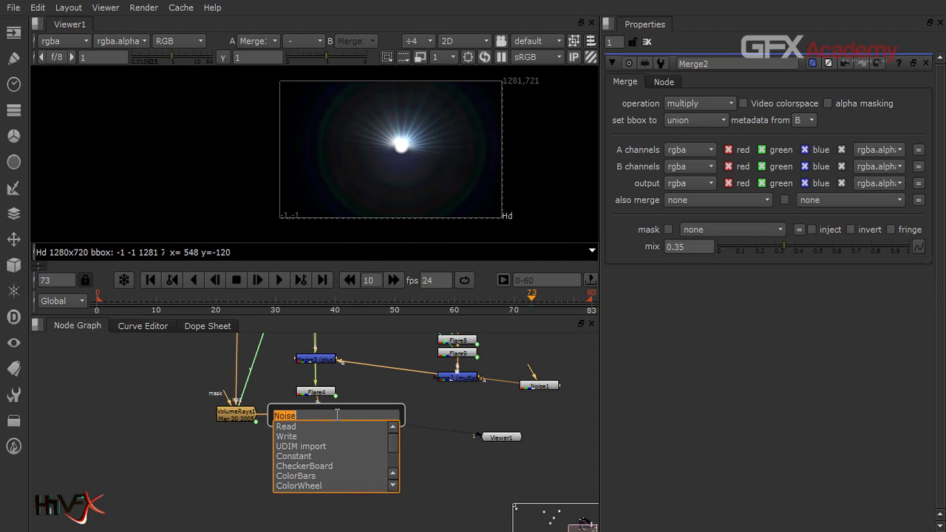
type("fl")
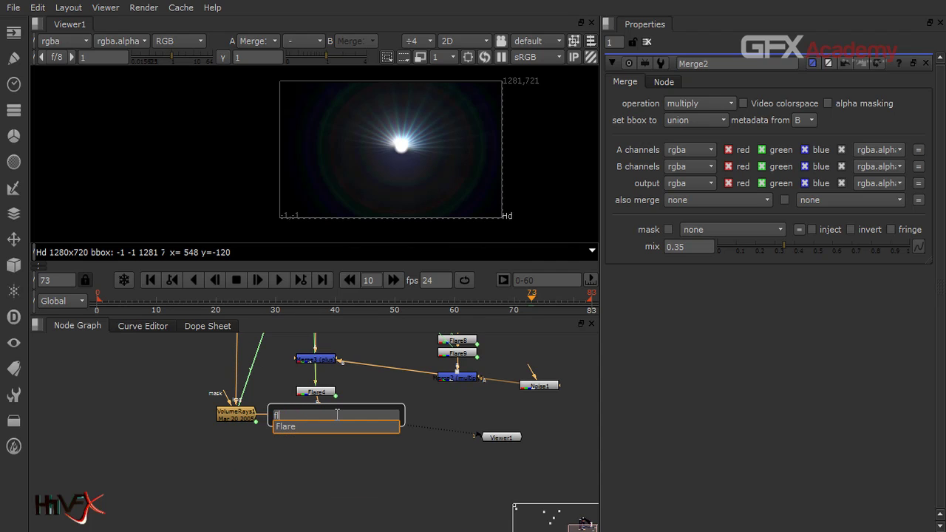
key("Return")
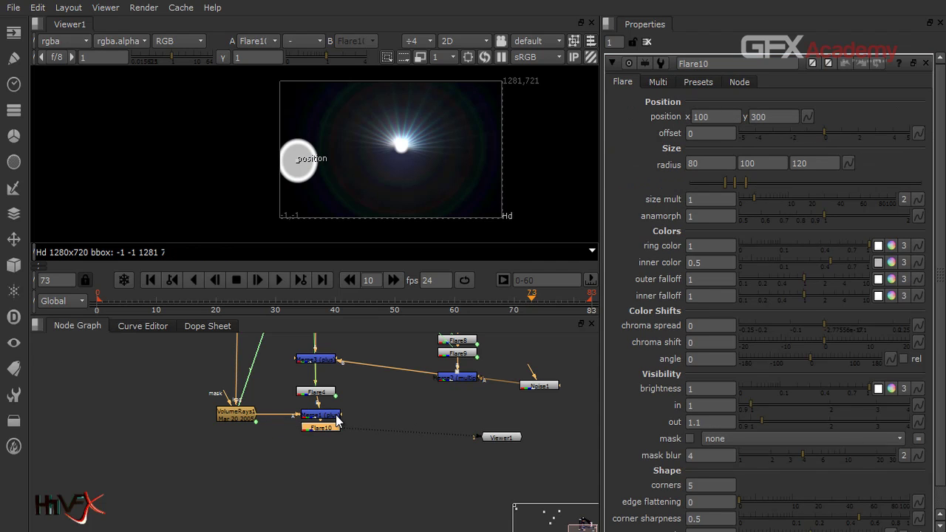
left_click(805, 119)
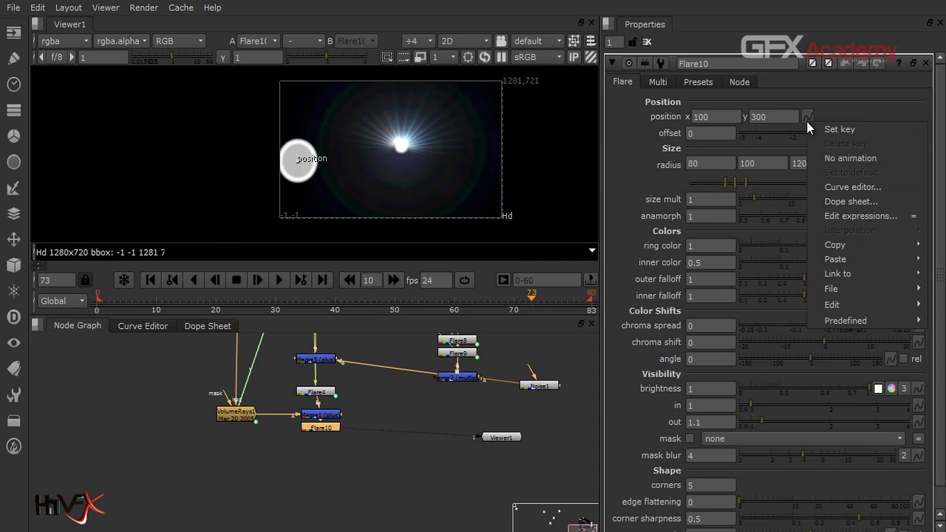
left_click(815, 214)
key("ctrl+v")
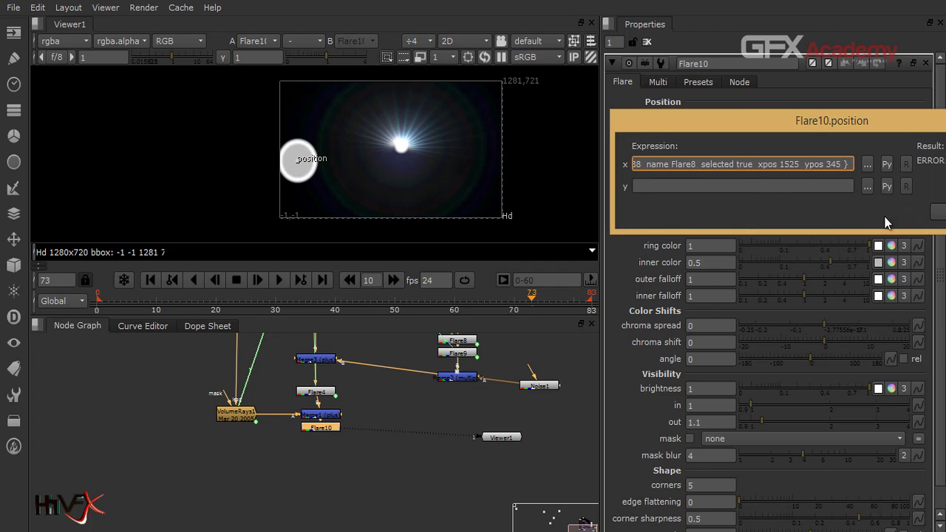
left_click_drag(907, 133, 585, 101)
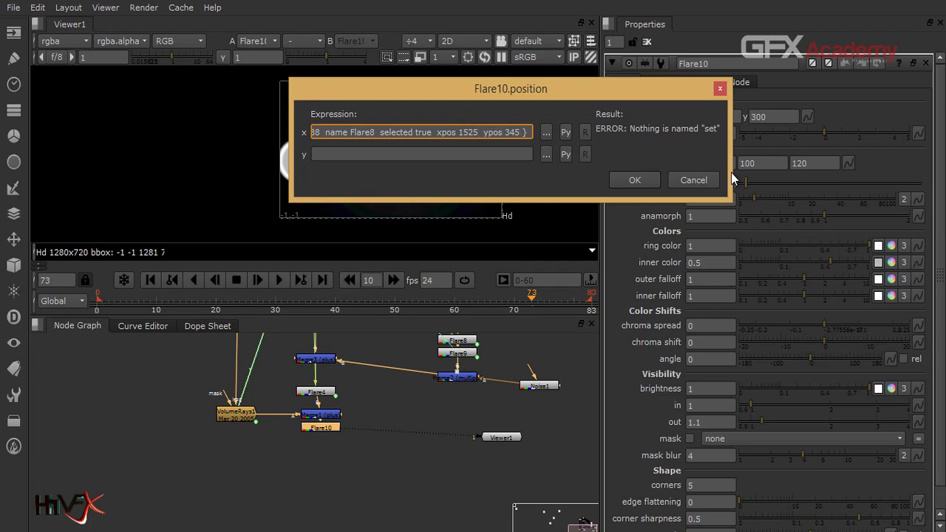
left_click(692, 180)
- Copy the x position expression parent.Flare1.position from Flare7, leaving Flare7 unchanged
middle_click_drag(385, 380, 328, 462)
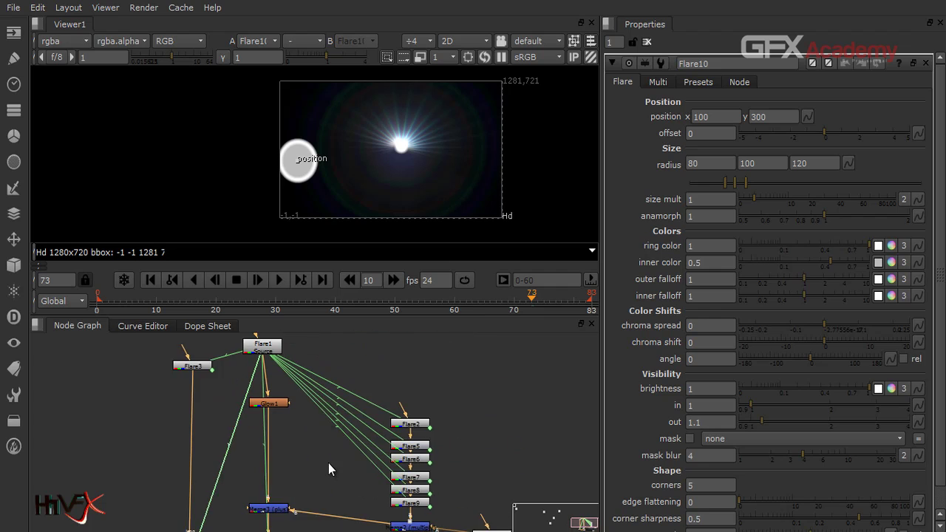
double_click(282, 414)
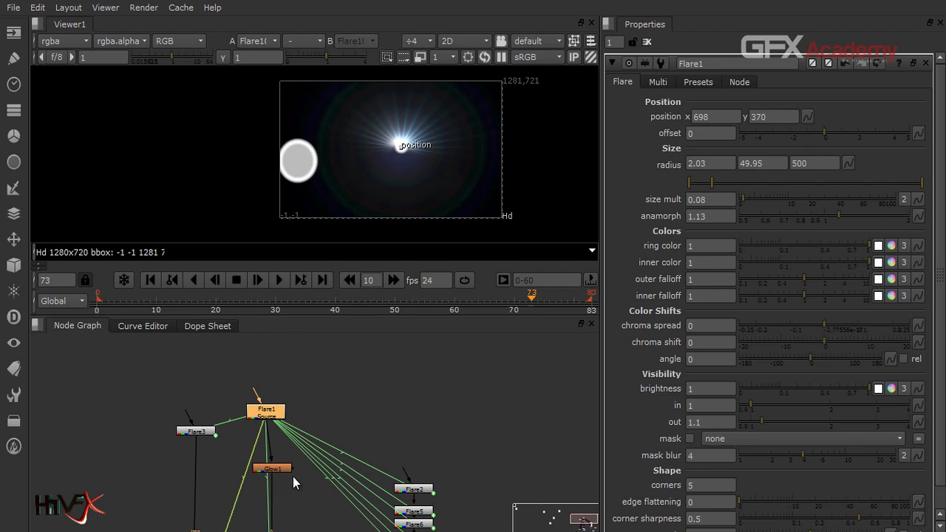
middle_click_drag(293, 476, 331, 332)
double_click(443, 419)
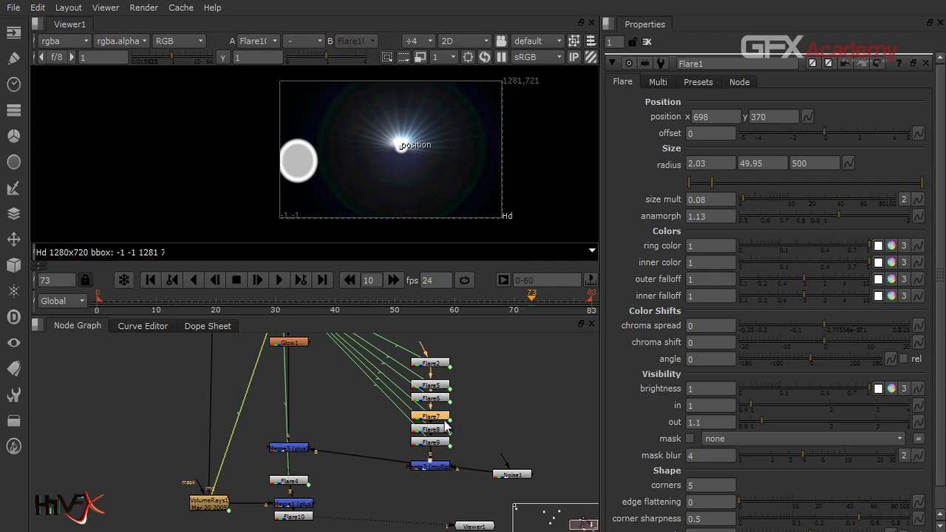
left_click(810, 118)
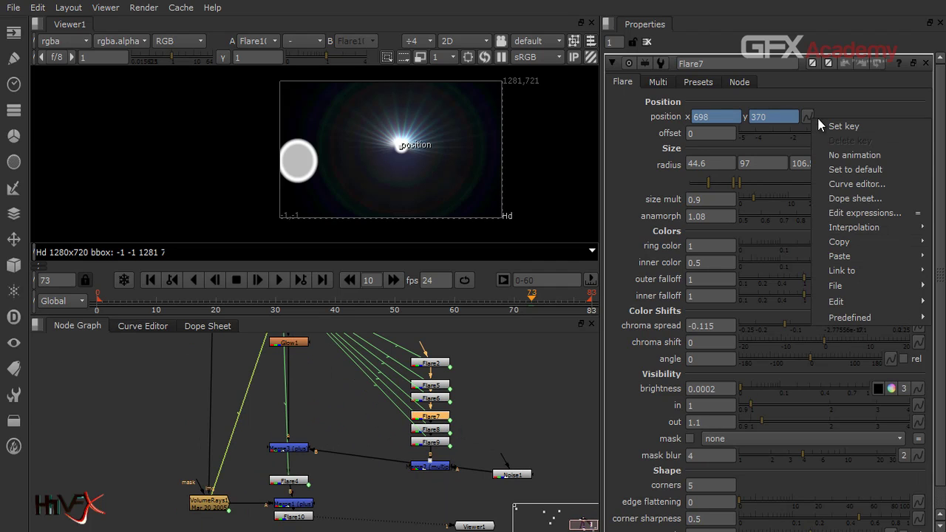
left_click(831, 212)
key("ctrl+c")
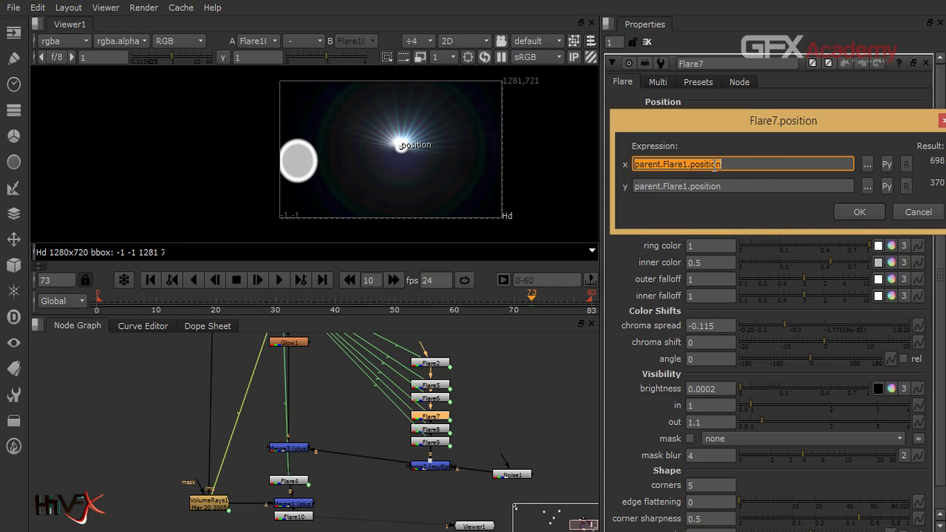
left_click(920, 213)
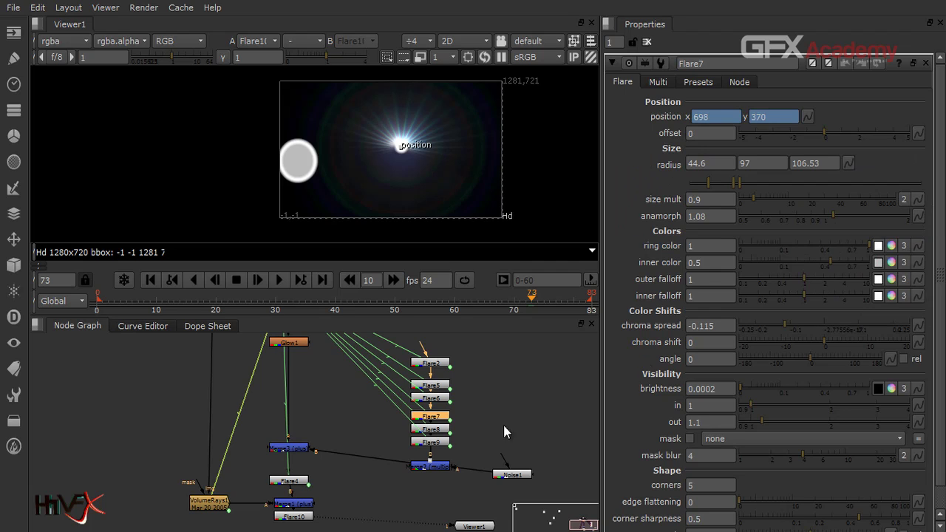
- Set both the x and y position expressions of Flare10 to parent.Flare1.position
double_click(295, 516)
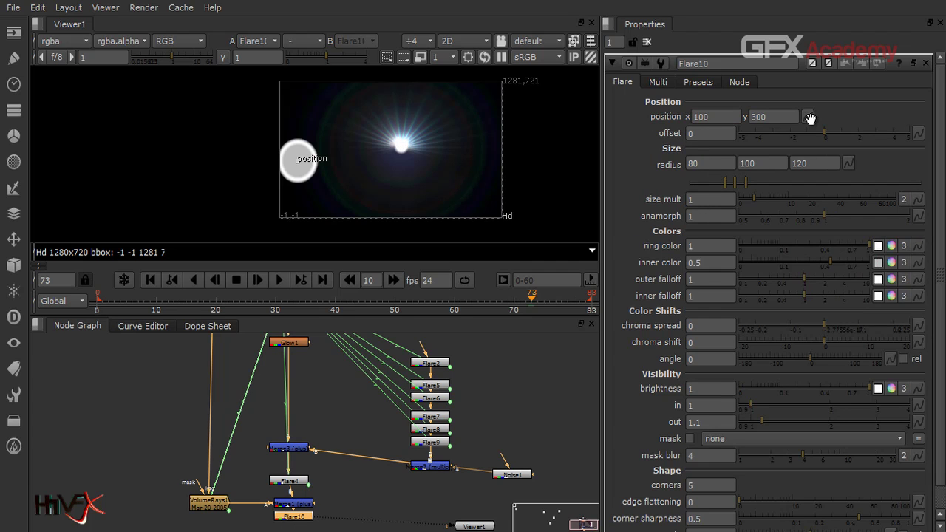
left_click(811, 119)
left_click(839, 214)
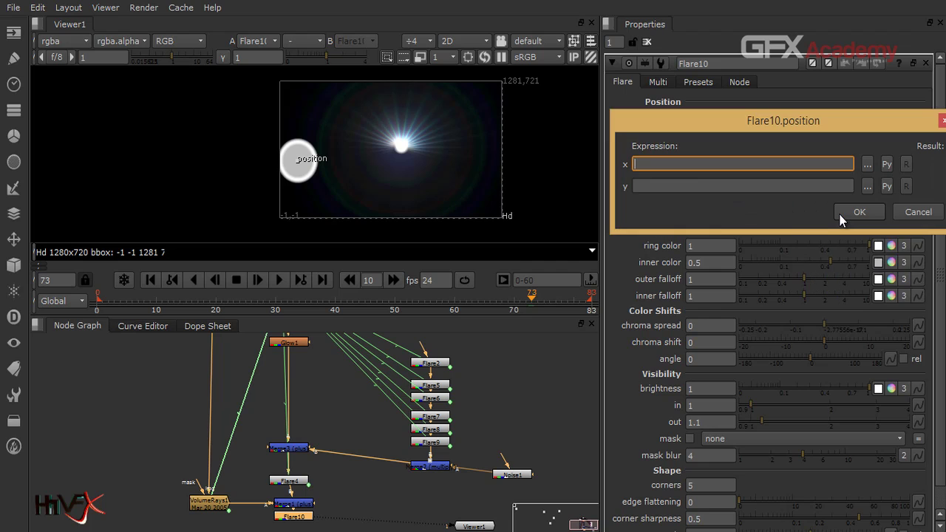
key("ctrl+v")
key("Tab")
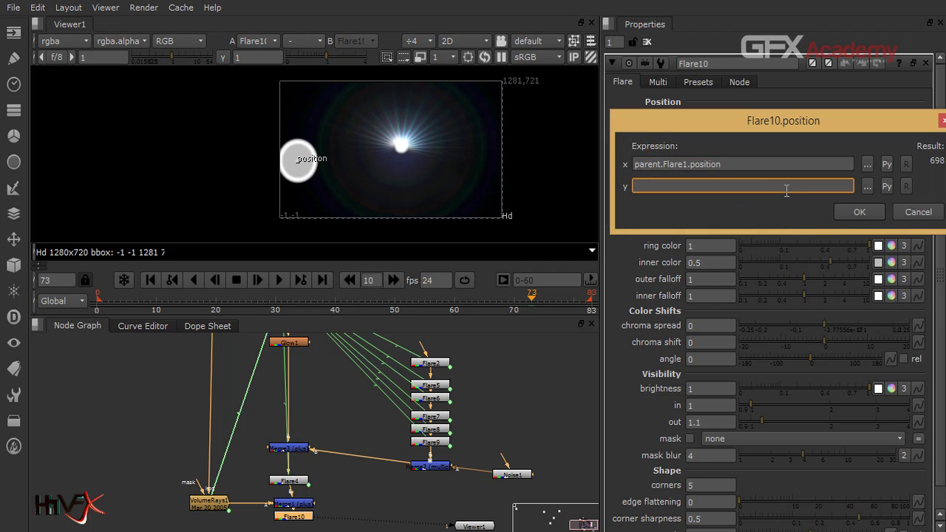
key("ctrl+v")
left_click(859, 212)
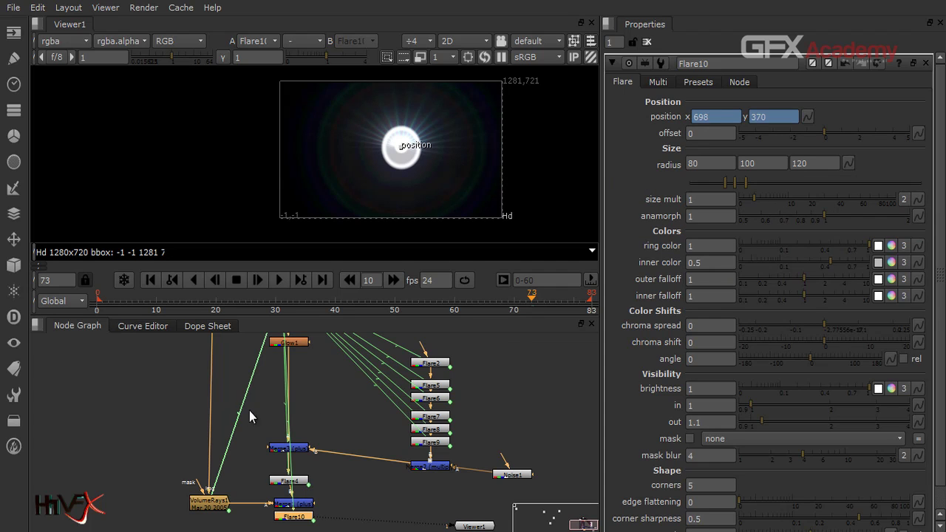
- View the blue flare reference image to examine its streak, and return the viewer to Flare10
scroll(355, 452, "down", 8)
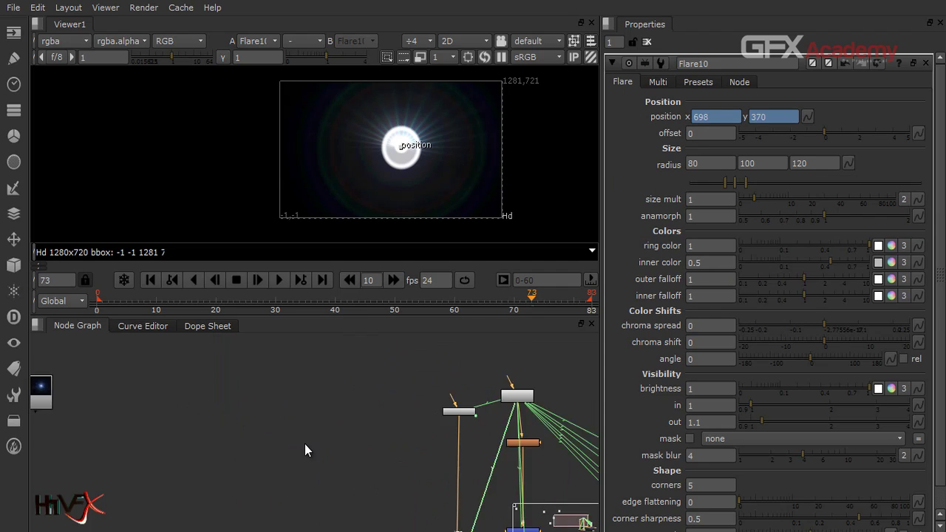
left_click(191, 421)
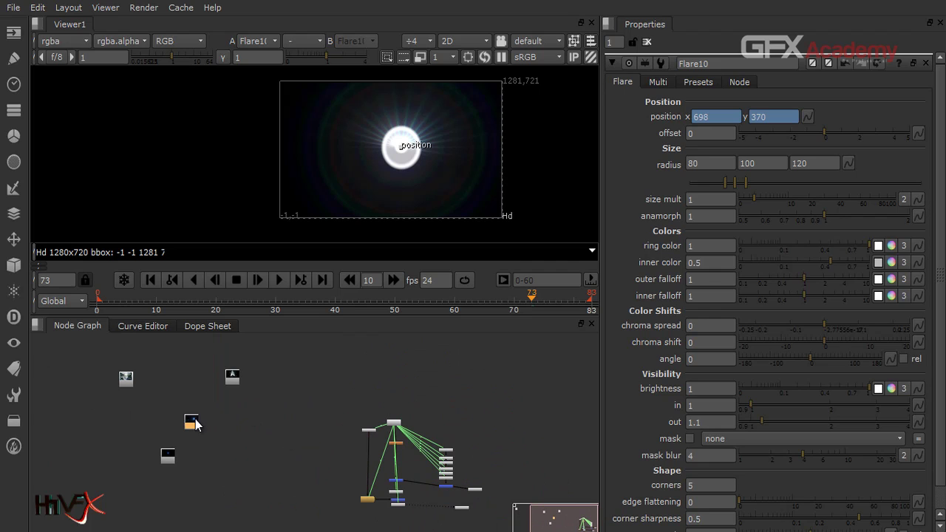
key("1")
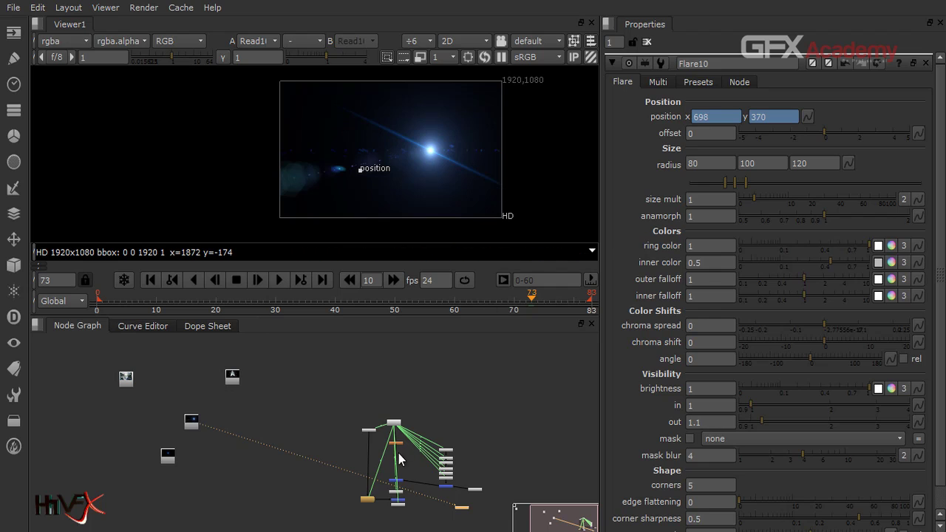
middle_click_drag(328, 467, 206, 416)
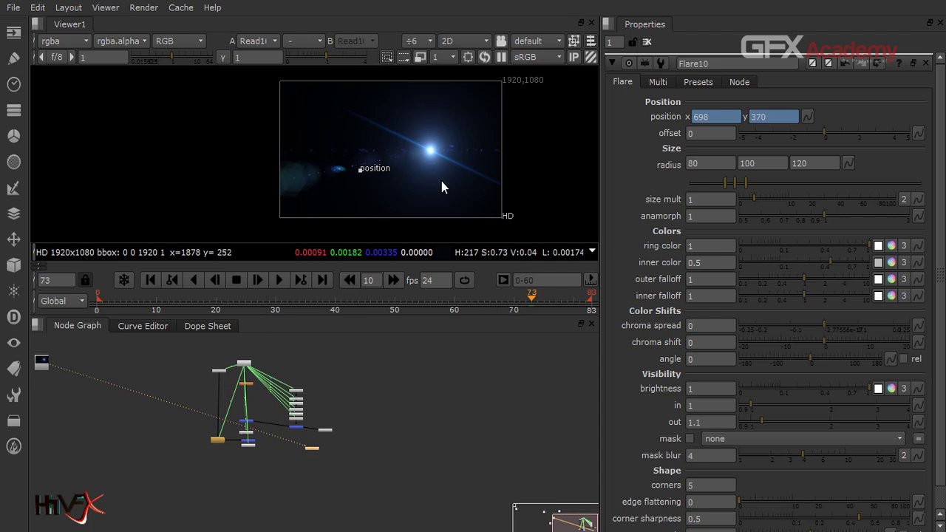
left_click(252, 446)
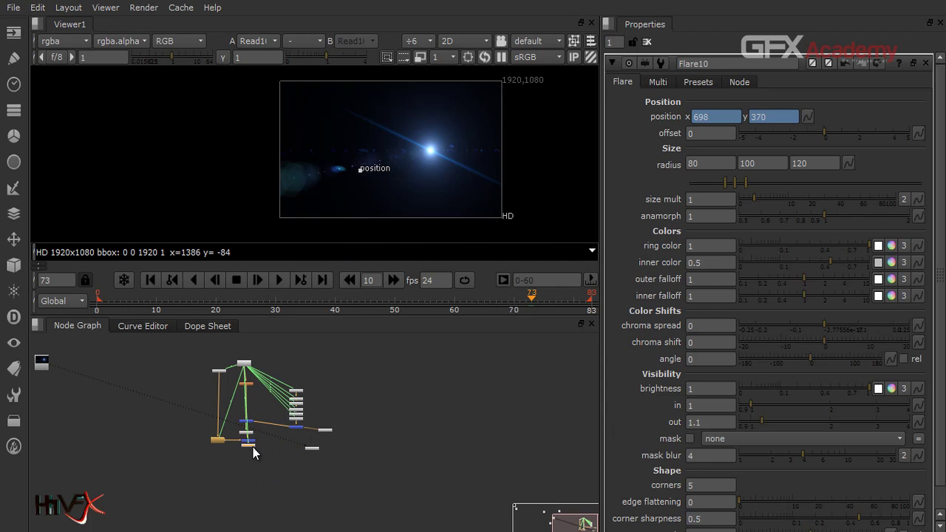
key("1")
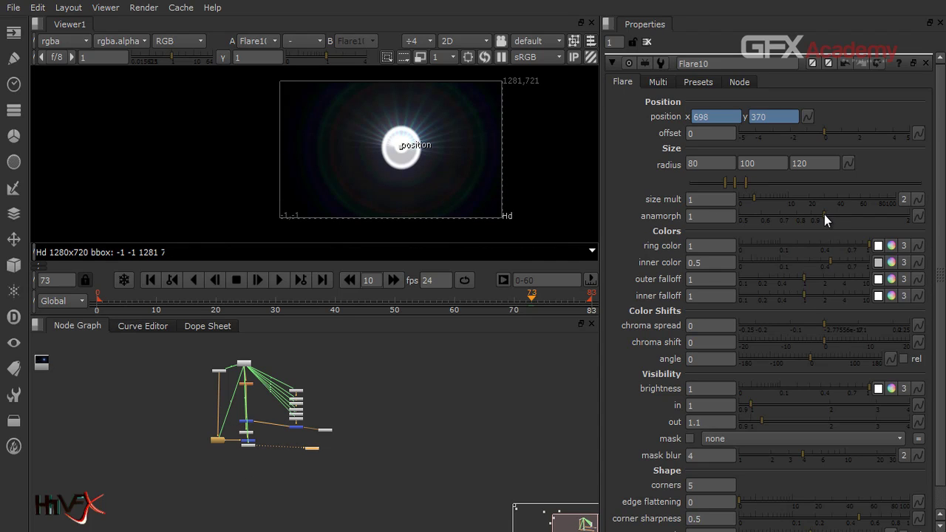
- Try anamorph values of 2, 15, 18 and 20 on Flare10 to stretch it into a horizontal streak
left_click_drag(824, 215, 927, 220)
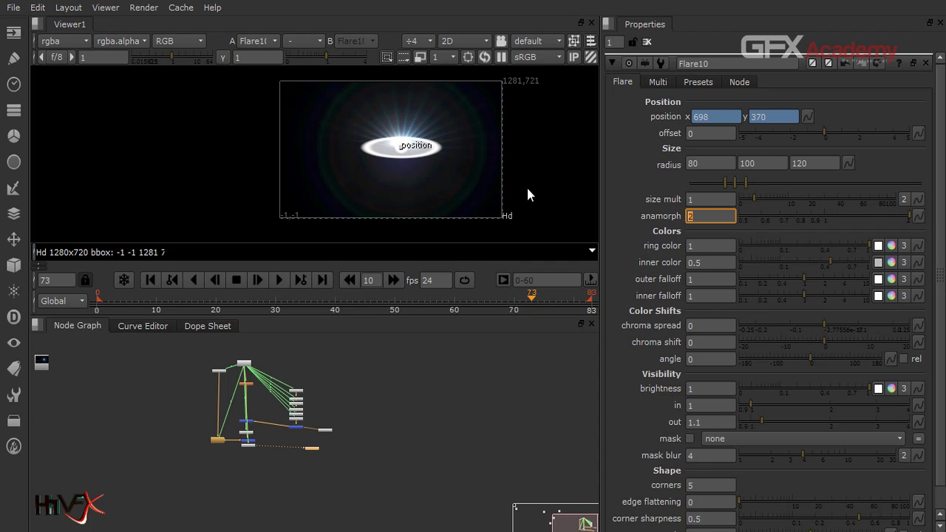
type("15")
key("Return")
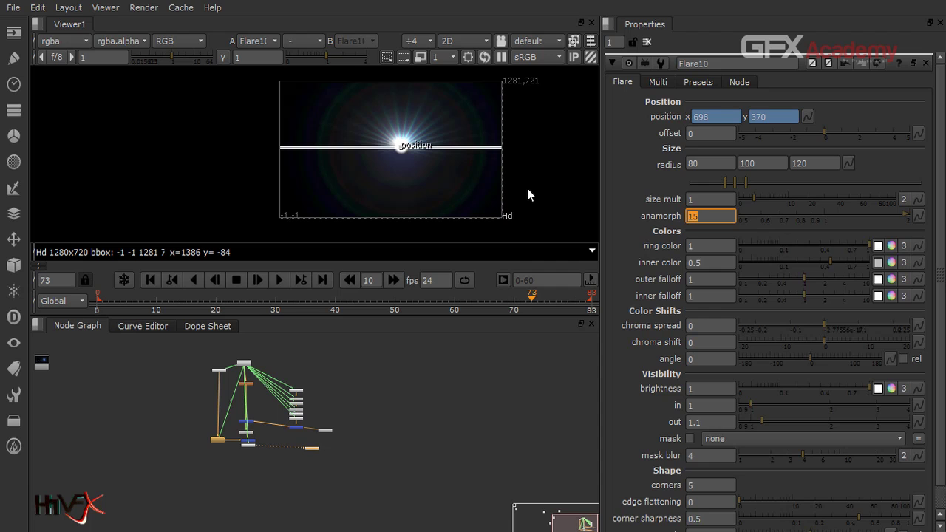
scroll(385, 139, "up", 2)
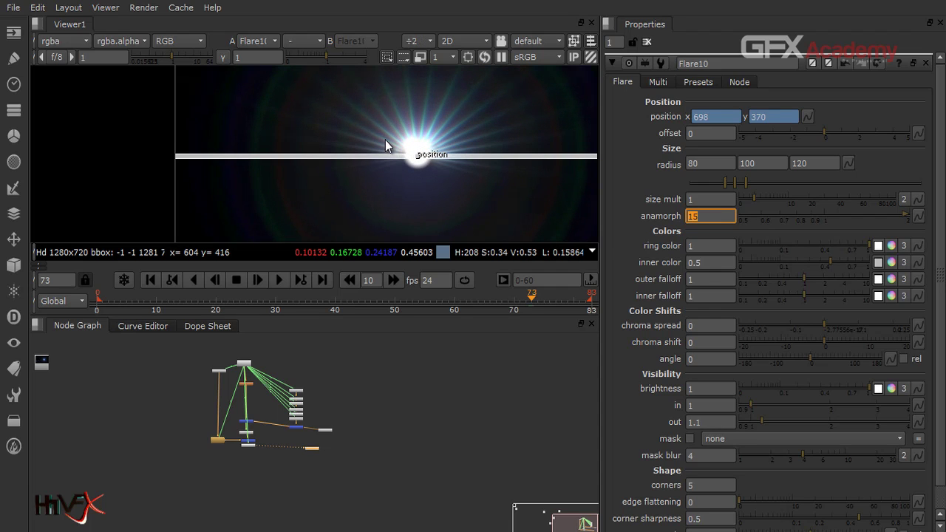
type("18")
key("Return")
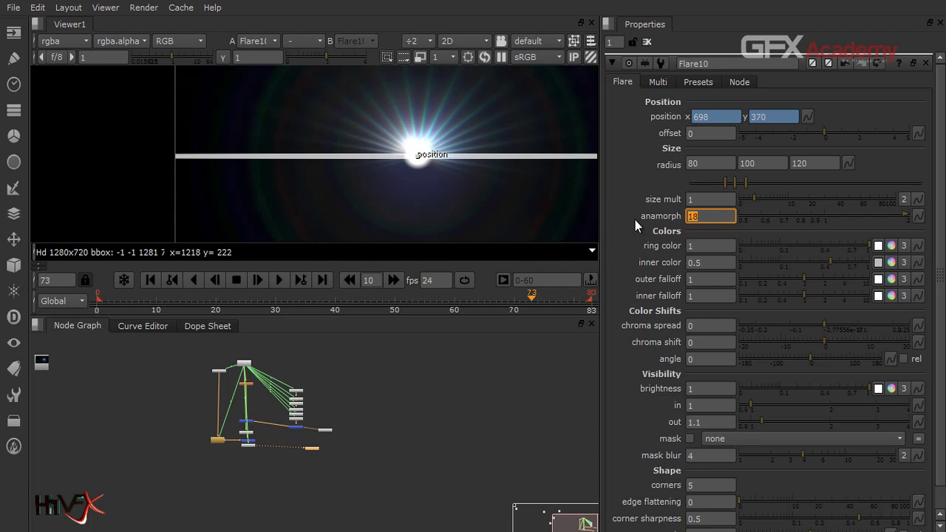
key("Up")
key("Up")
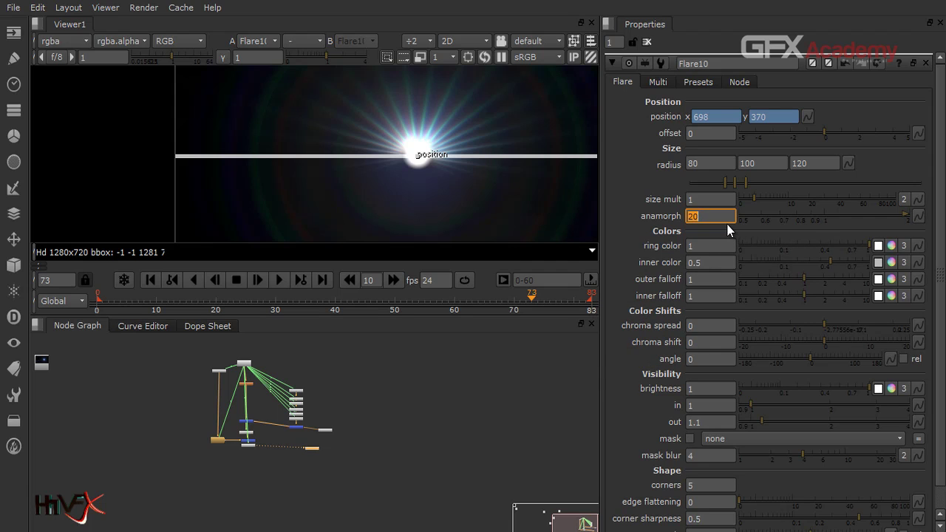
- Set Flare10's anamorph to 5, widen its outer radius to about 283 and raise the inner color to 1
type("5")
key("Return")
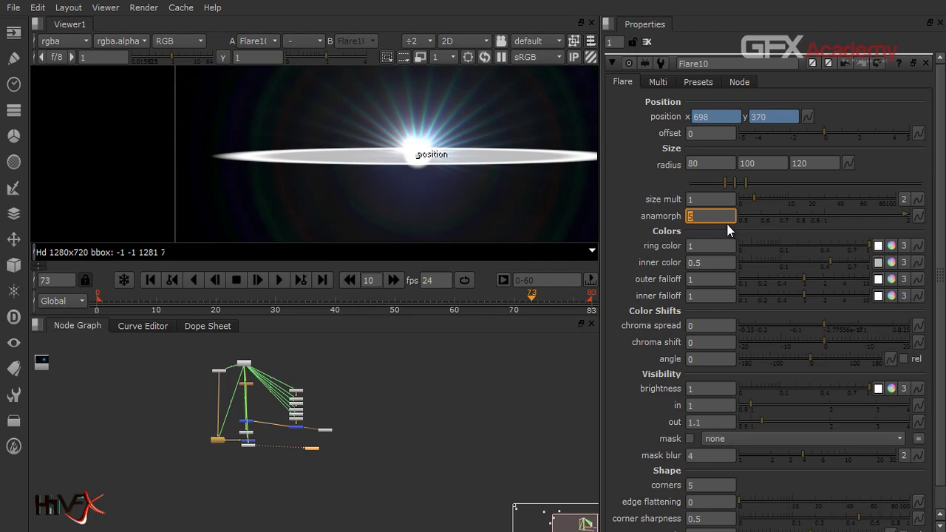
left_click(746, 182)
left_click_drag(745, 182, 824, 194)
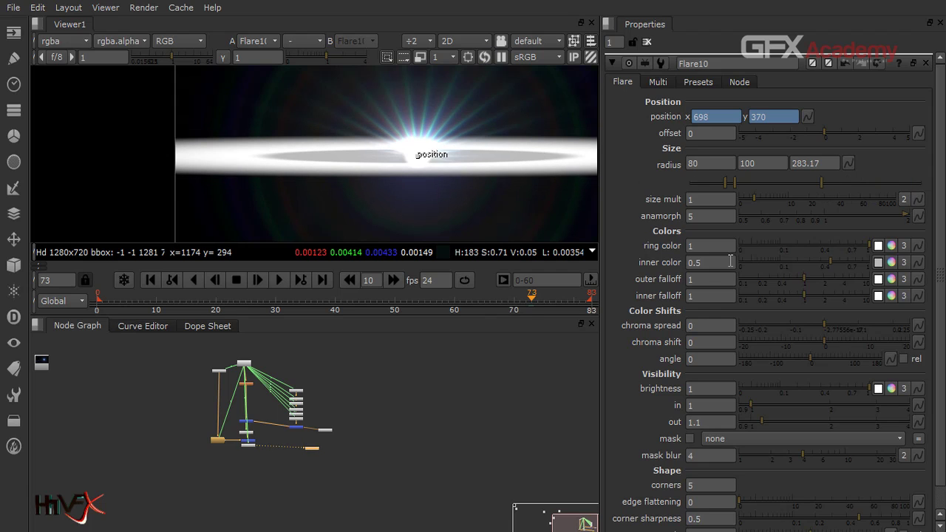
left_click(869, 265)
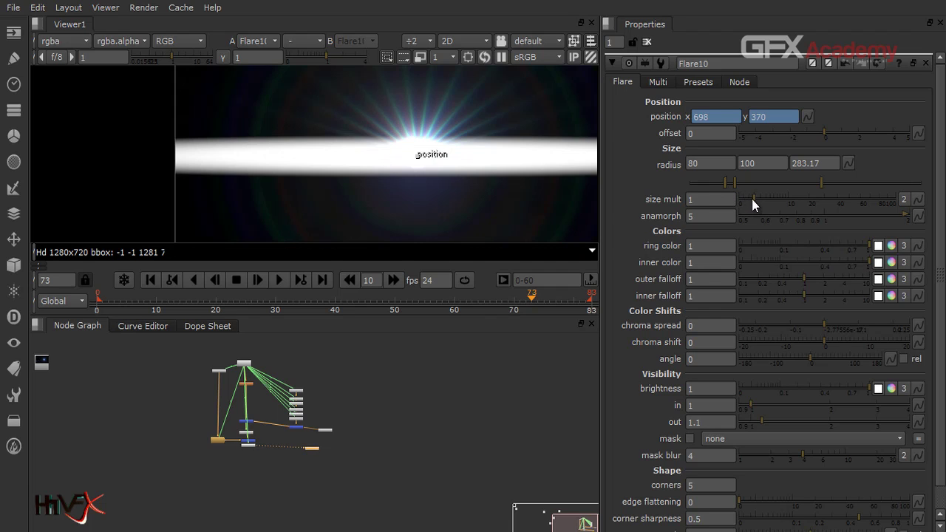
- Set Flare10's size mult to 0.4 and its three radius values to about 53.05, 53.05 and 221.8
left_click_drag(753, 206, 749, 199)
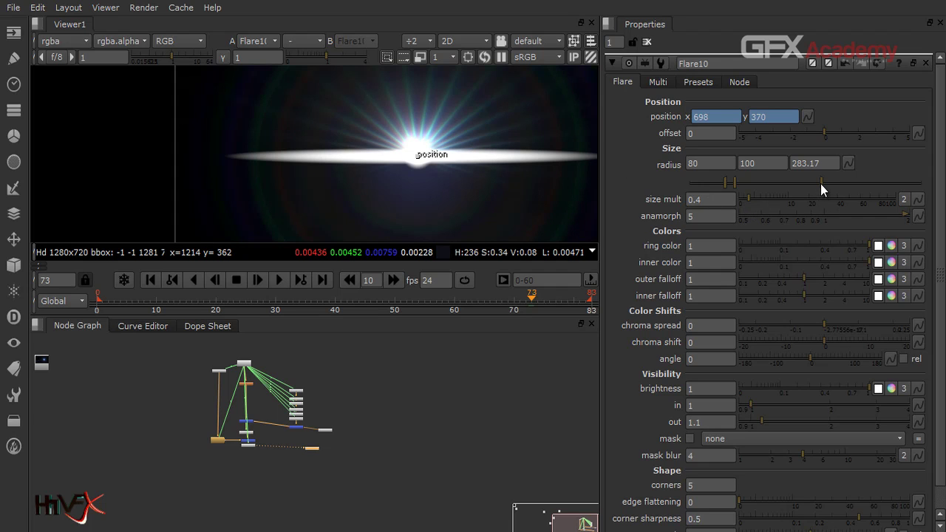
left_click_drag(820, 184, 788, 186)
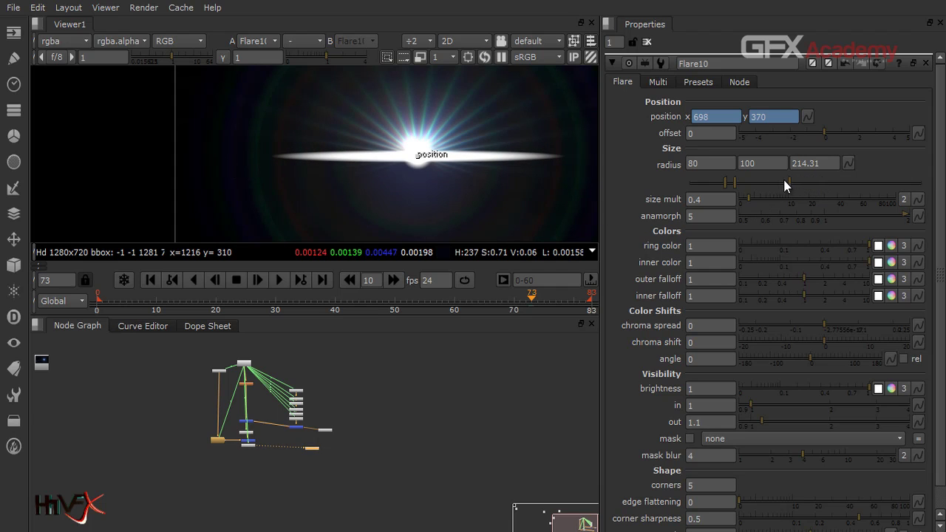
left_click_drag(787, 182, 784, 183)
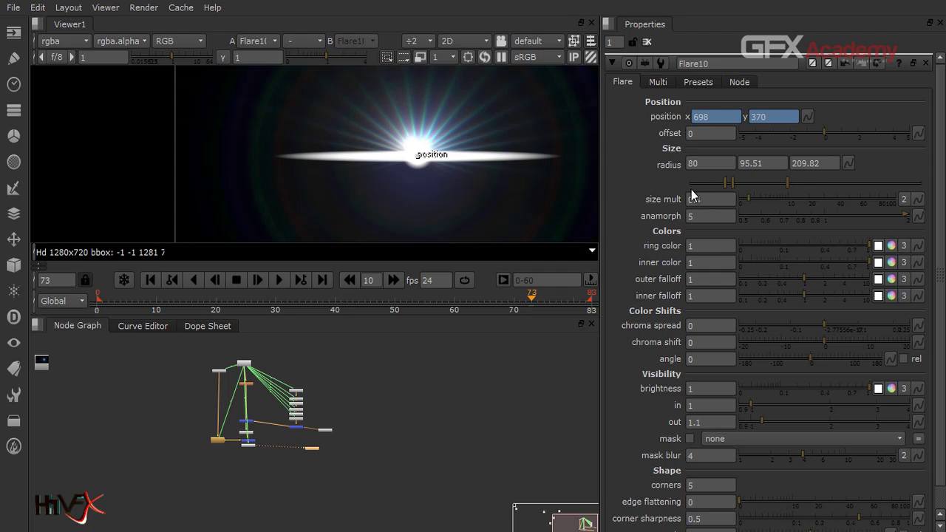
mouse_move(708, 185)
left_mouse_down()
mouse_move(694, 184)
mouse_move(722, 185)
mouse_move(712, 185)
left_mouse_up()
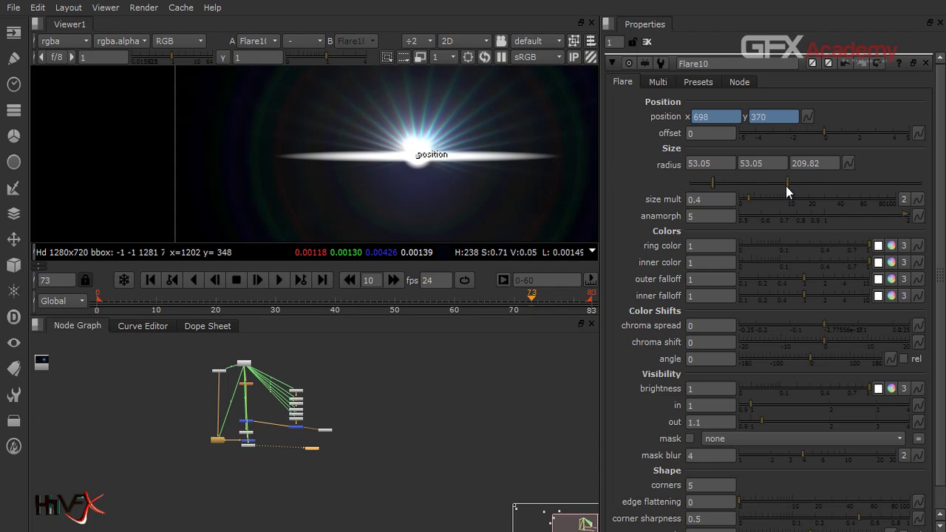
mouse_move(793, 186)
left_mouse_down()
mouse_move(802, 186)
mouse_move(792, 187)
left_mouse_up()
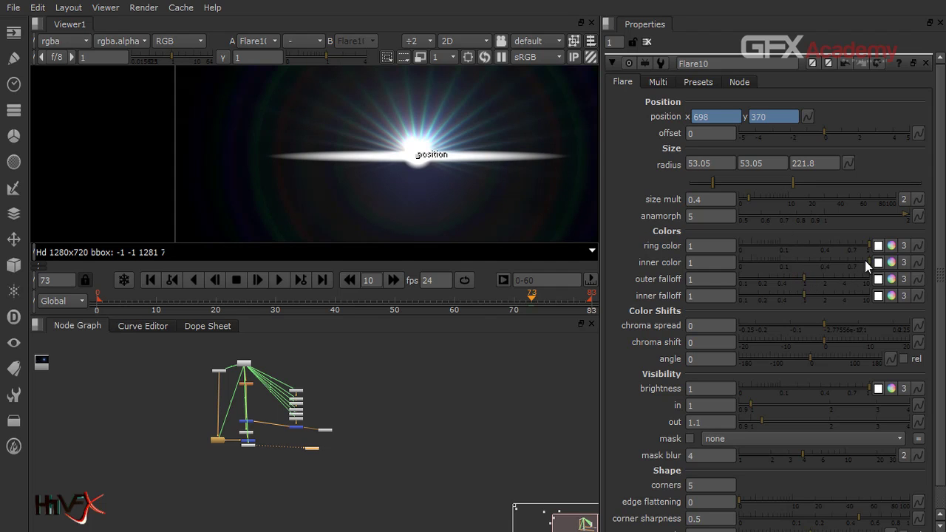
- Lower Flare10's ring color to 0.85 and its inner color to 0.92
mouse_move(864, 260)
left_mouse_down()
mouse_move(803, 260)
mouse_move(865, 260)
mouse_move(792, 242)
mouse_move(839, 243)
left_mouse_up()
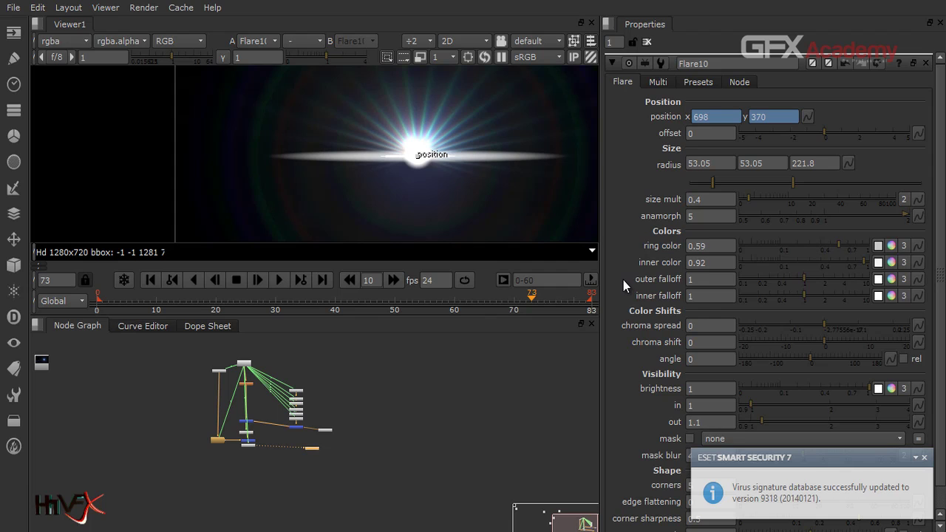
left_click(859, 241)
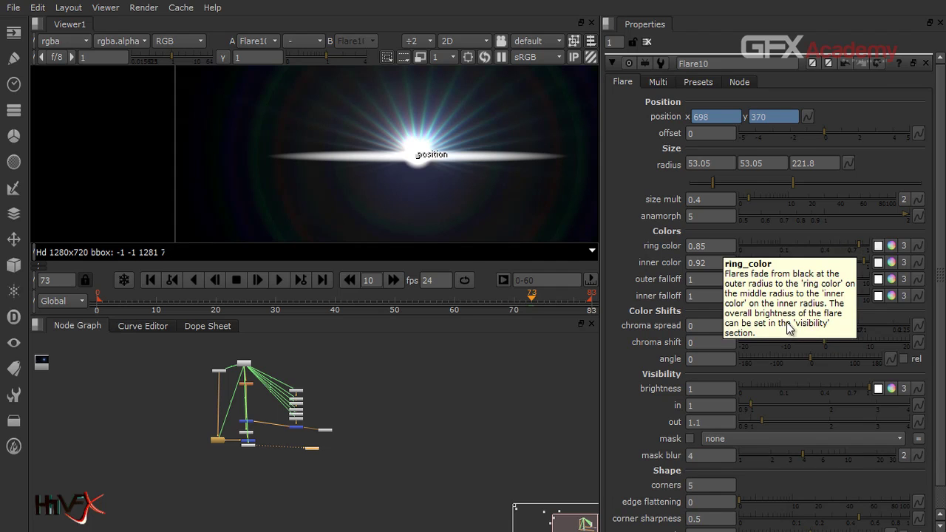
- Tint Flare10's brightness a very pale blue, about 0.724 red, 0.729 green and 1 blue
scroll(787, 325, "down", 1)
left_click(891, 364)
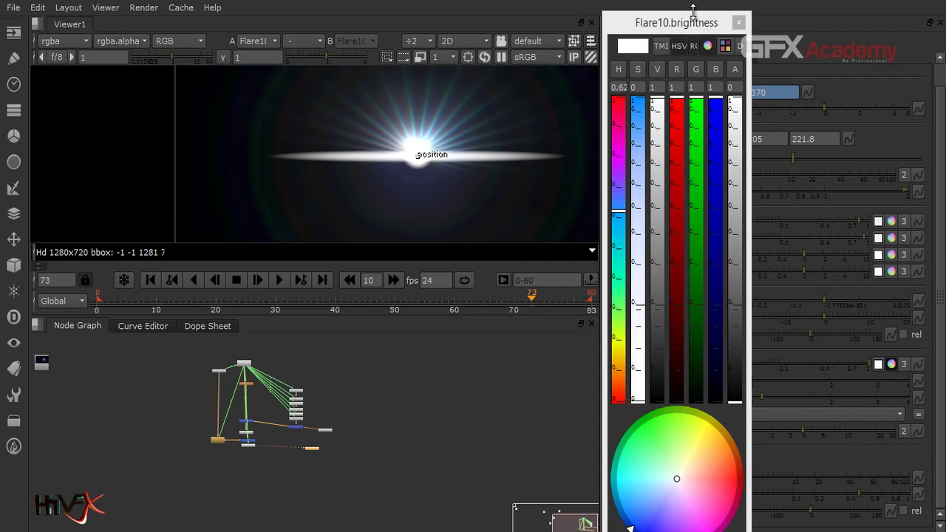
left_click_drag(693, 9, 683, 33)
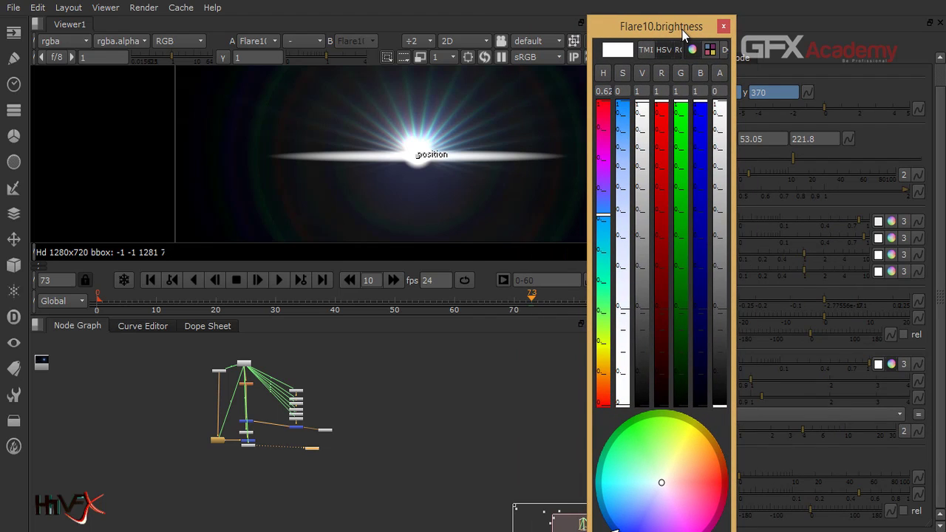
left_click(626, 521)
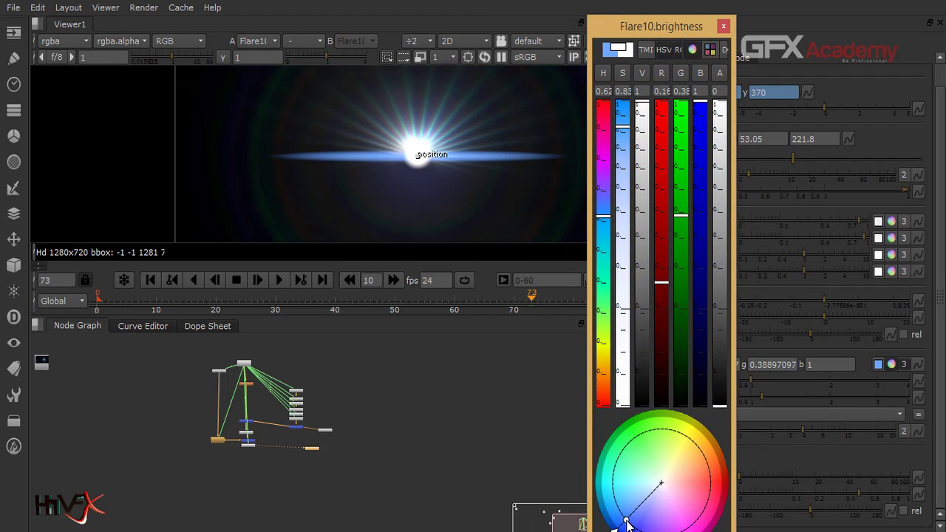
mouse_move(626, 522)
left_mouse_down()
mouse_move(653, 499)
mouse_move(632, 507)
mouse_move(635, 519)
mouse_move(641, 510)
left_mouse_up()
left_click_drag(640, 509, 640, 507)
left_click(723, 27)
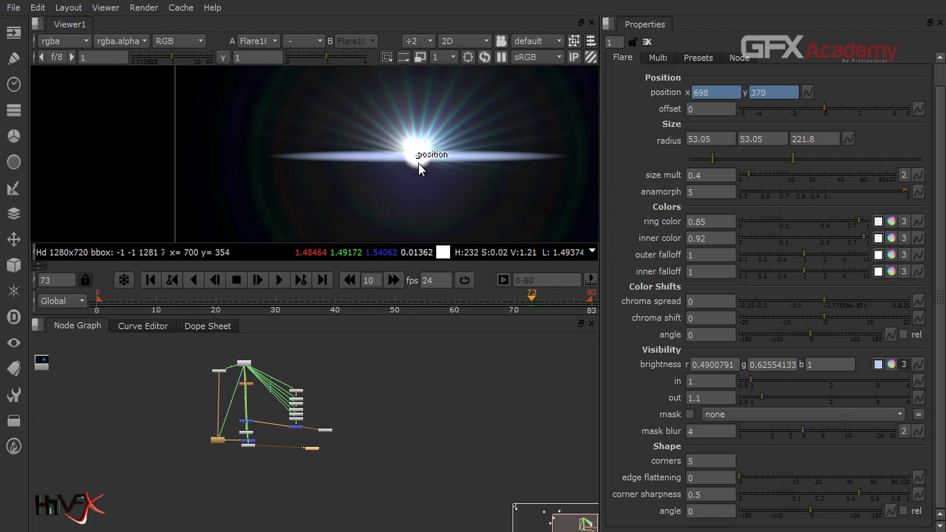
left_click(891, 364)
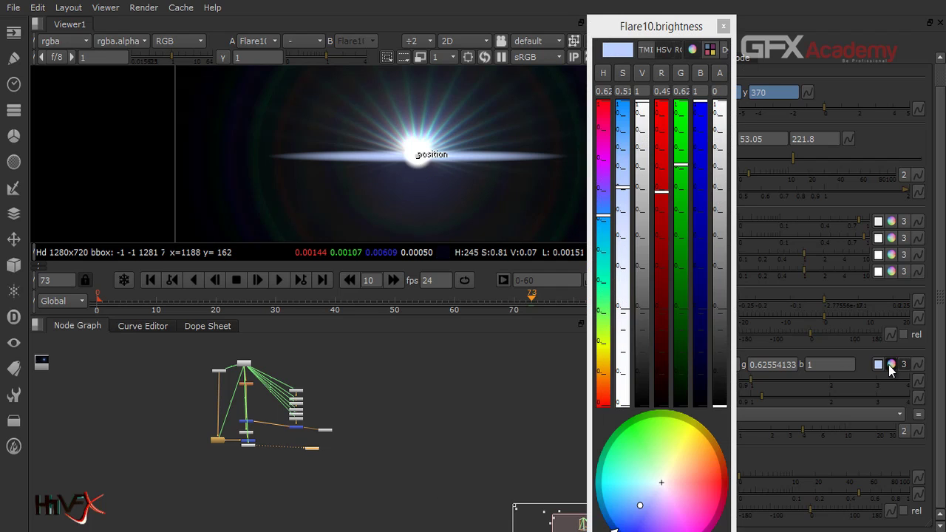
left_click_drag(642, 506, 653, 497)
left_click(723, 27)
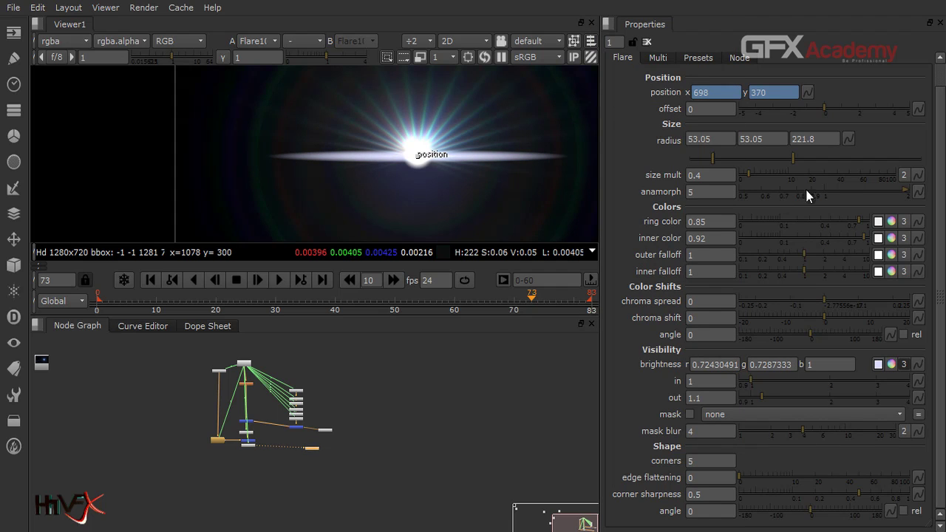
- Set the anamorph of the main flare, Flare1, to 1.2
double_click(245, 367)
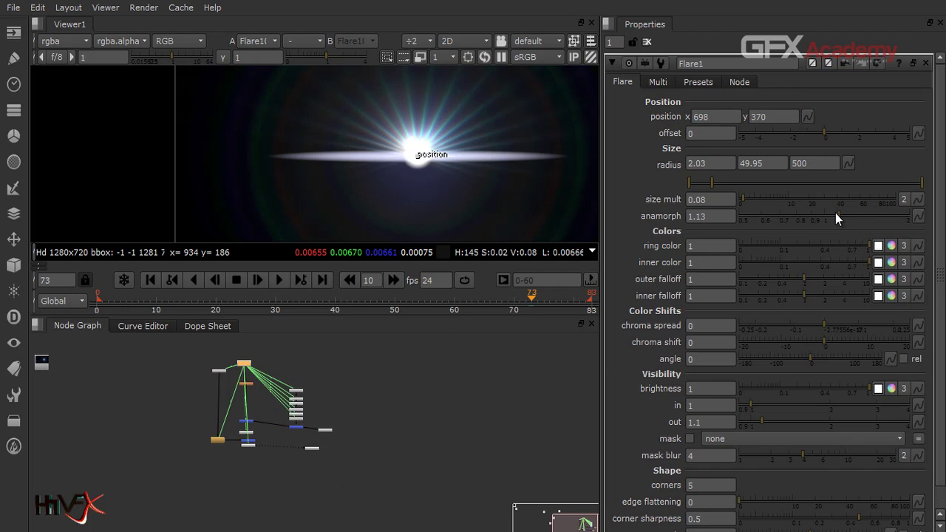
left_click_drag(840, 214, 846, 213)
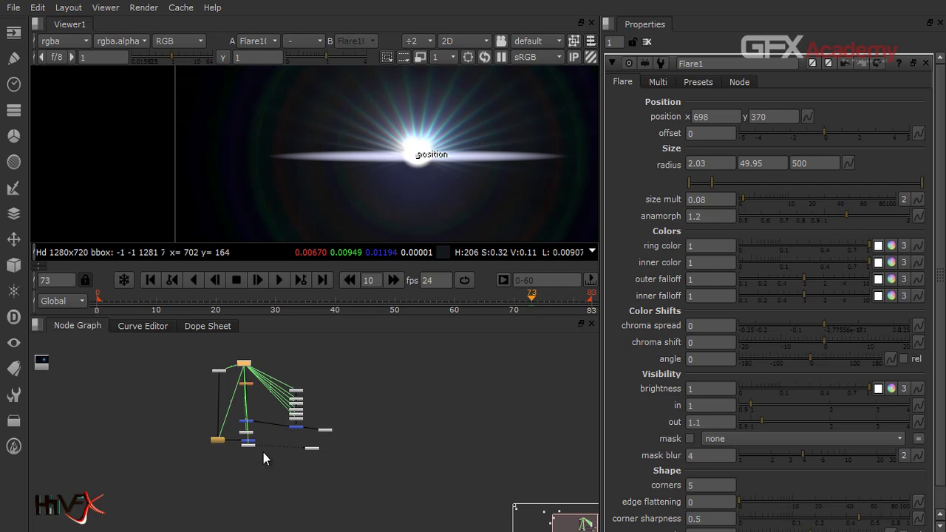
- Set Glow1's brightness to 1.66 and its size to 19.5
double_click(246, 383)
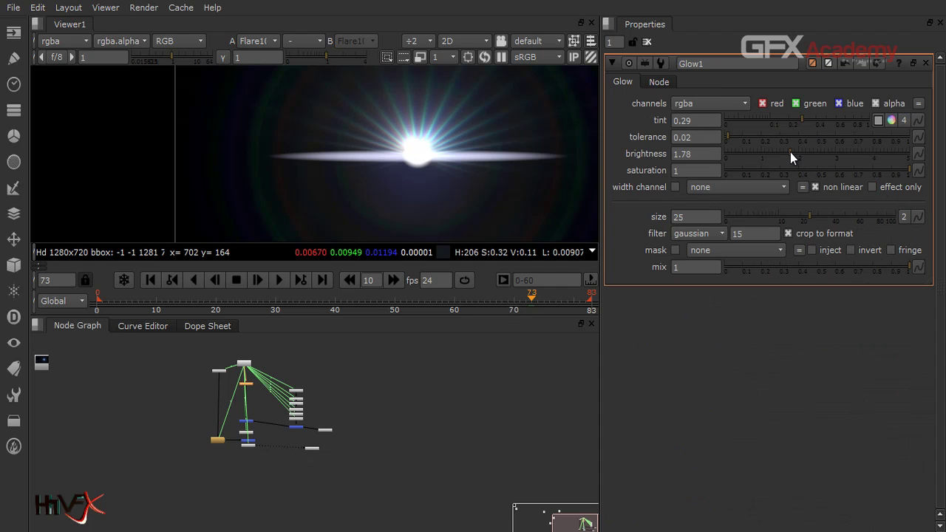
left_click_drag(790, 152, 762, 163)
scroll(490, 155, "up", 1)
scroll(490, 156, "up", 1)
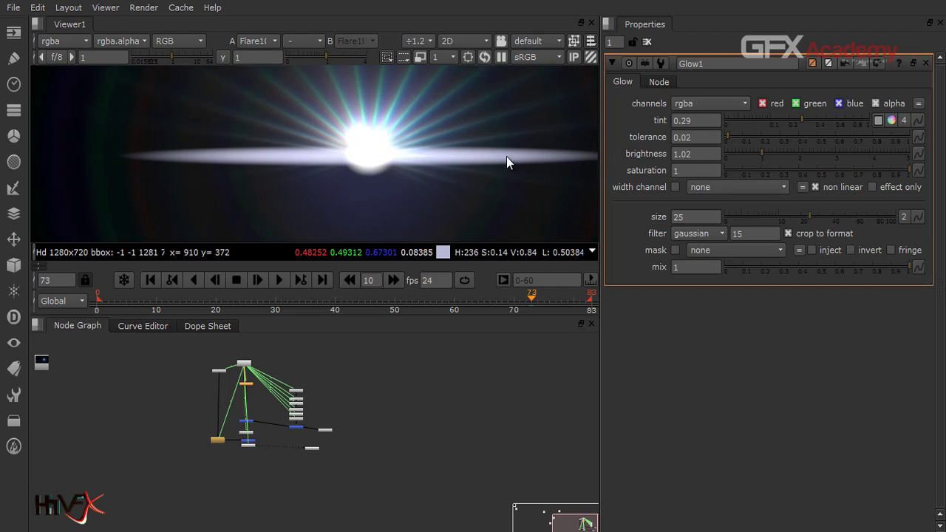
left_click_drag(762, 153, 780, 149)
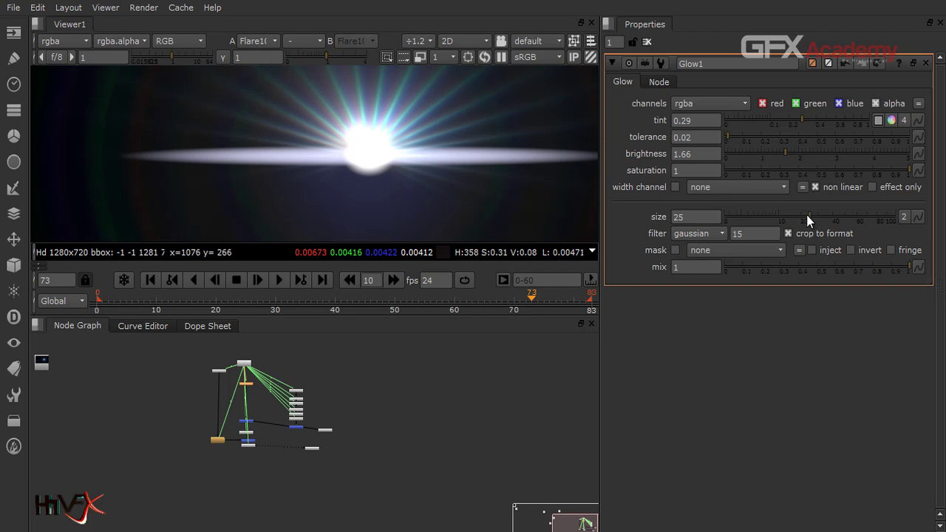
mouse_move(807, 222)
left_mouse_down()
mouse_move(831, 223)
mouse_move(708, 216)
mouse_move(804, 214)
mouse_move(798, 226)
left_mouse_up()
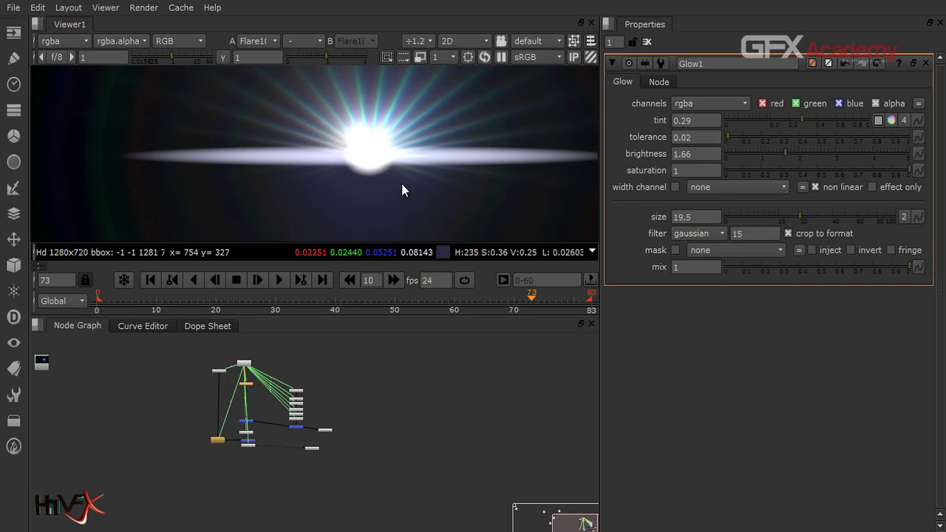
scroll(405, 184, "down", 2)
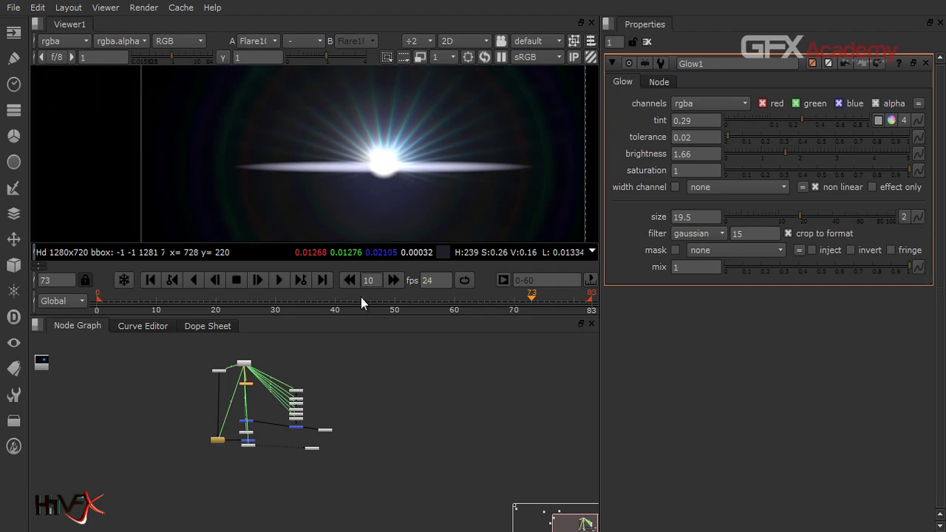
- Reduce Flare10's outer radius to about 206.83 to shorten the horizontal streak
double_click(250, 443)
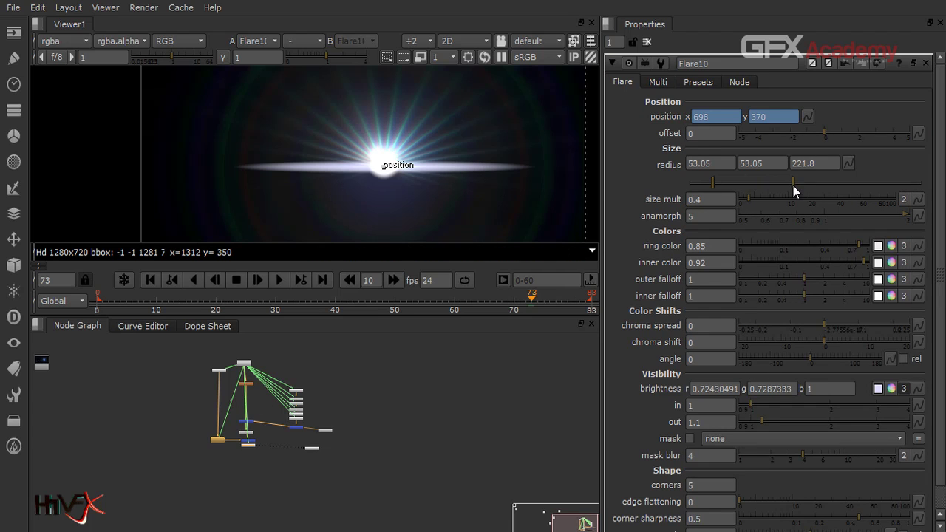
left_click_drag(792, 186, 748, 198)
scroll(460, 175, "down", 2)
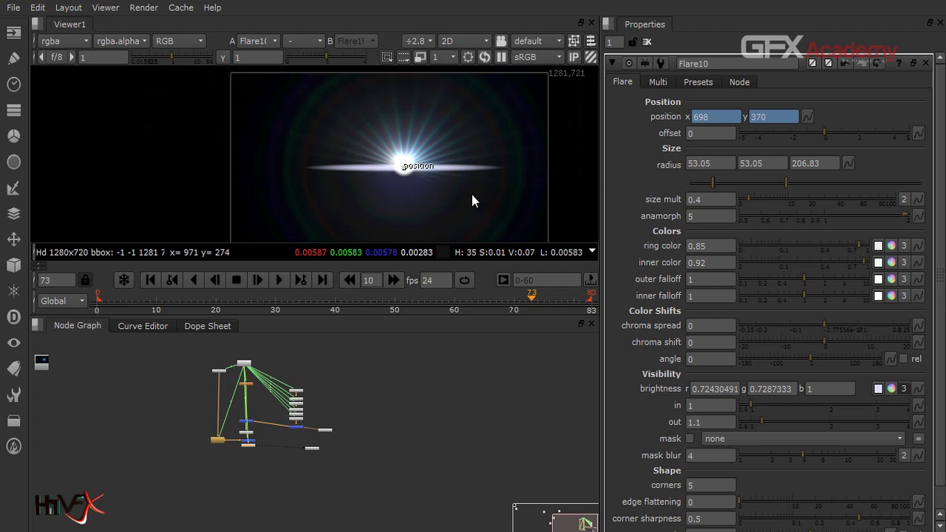
scroll(472, 195, "up", 3)
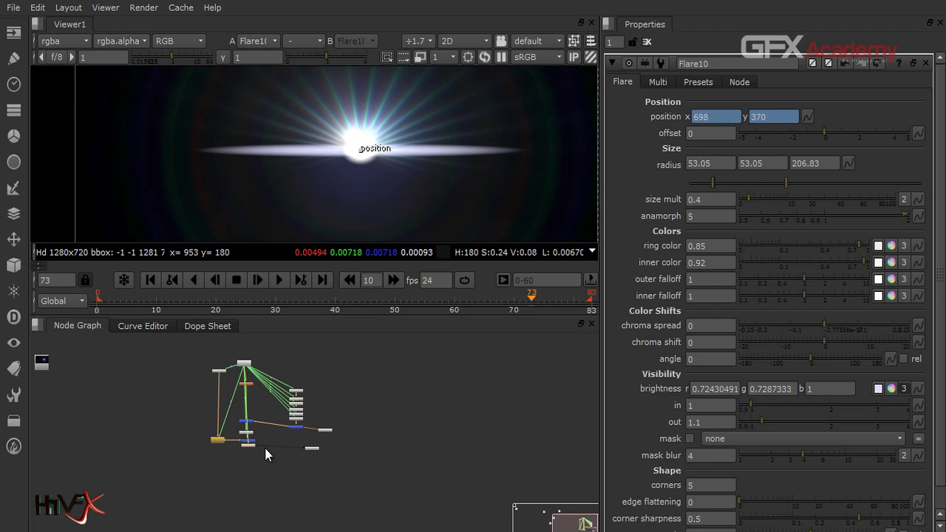
- Add another Flare node directly after Flare10, feeding the viewer
scroll(264, 448, "up", 8)
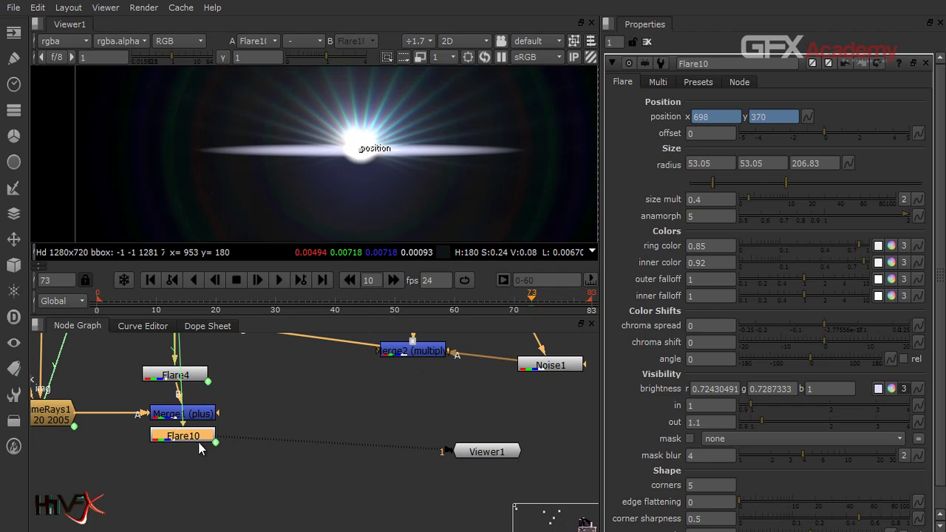
key("Tab")
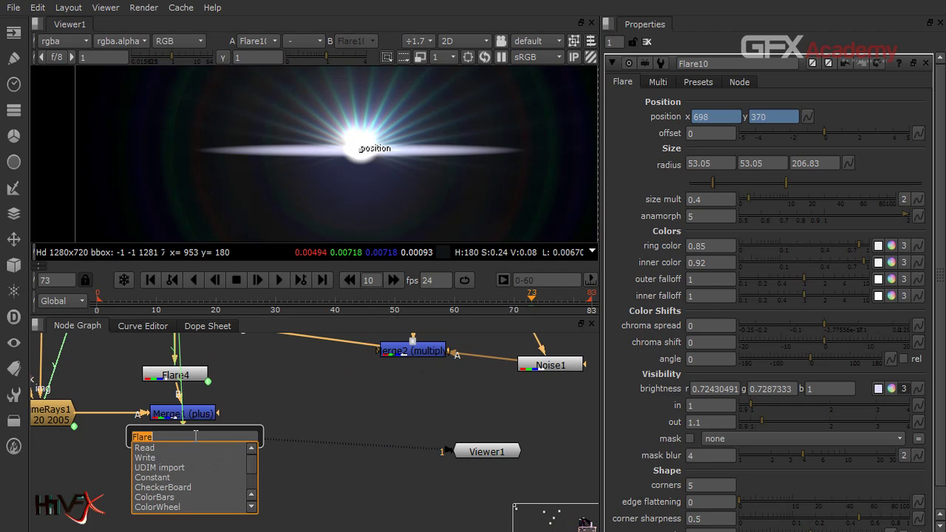
type("flare")
key("Return")
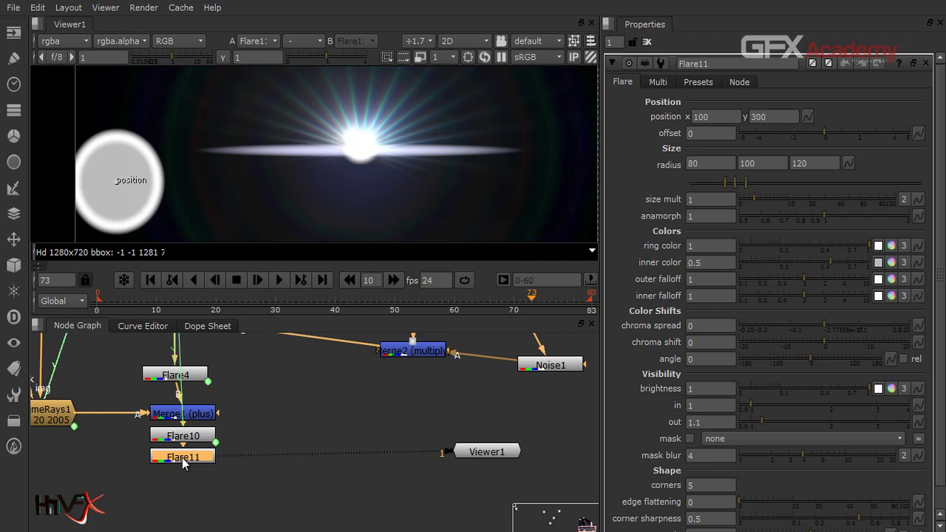
right_click(182, 458)
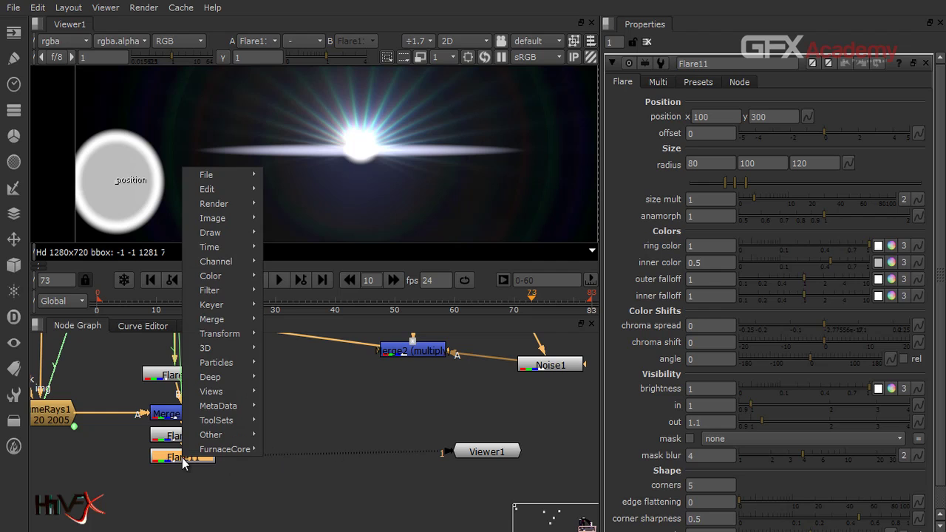
left_click(631, 136)
- Link Flare11's x and y position to the main flare with the expression parent.Flare1.position
left_click(806, 116)
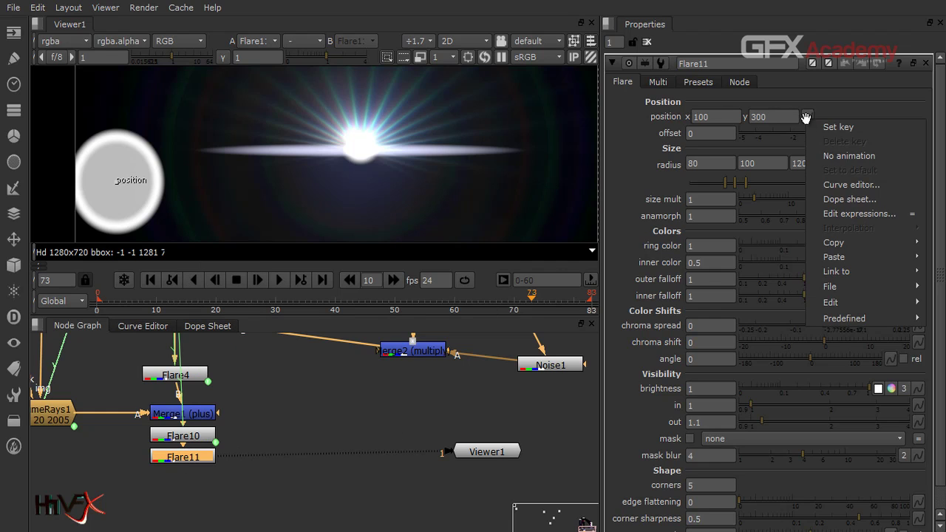
left_click(829, 212)
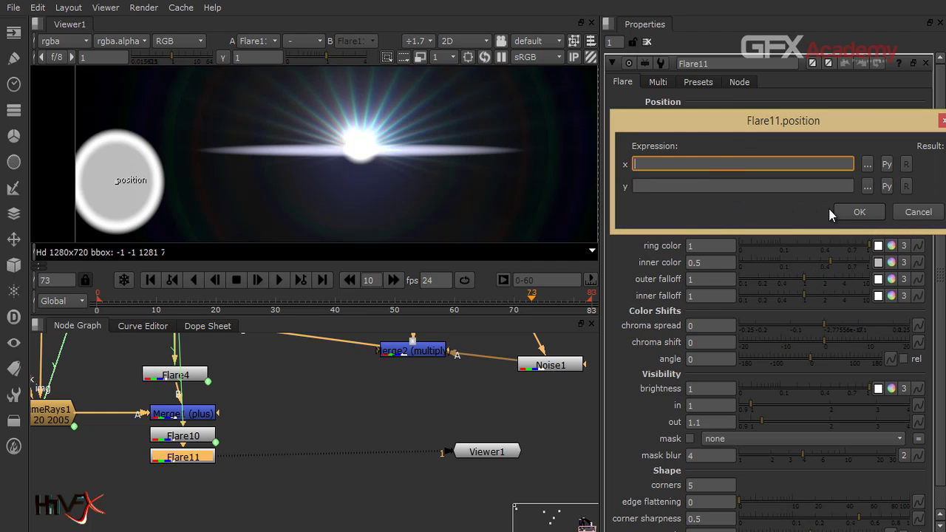
type("parent.Flare1.position")
left_click(805, 186)
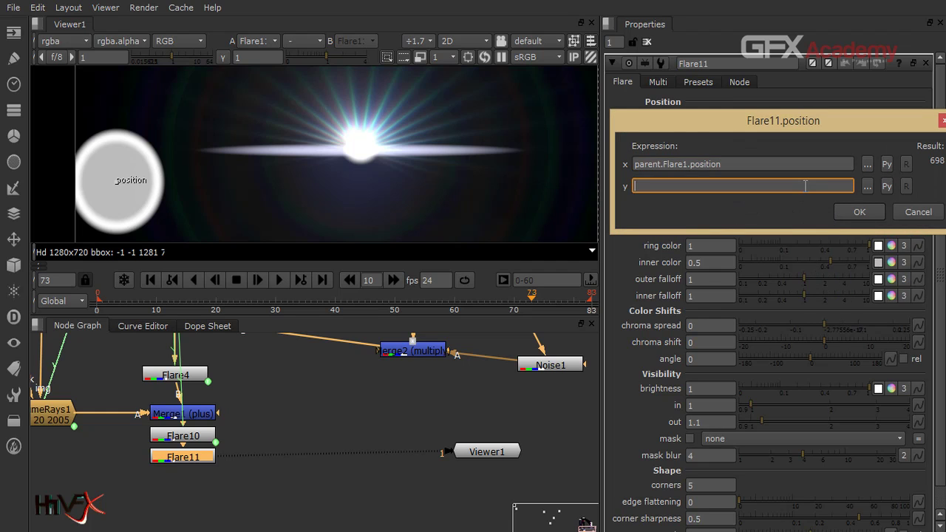
type("parent.Flare1.position")
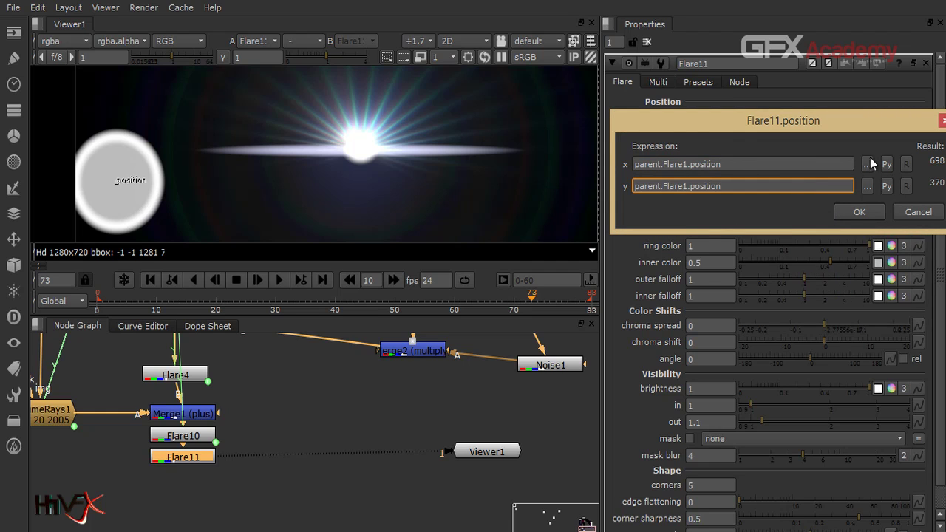
left_click(855, 216)
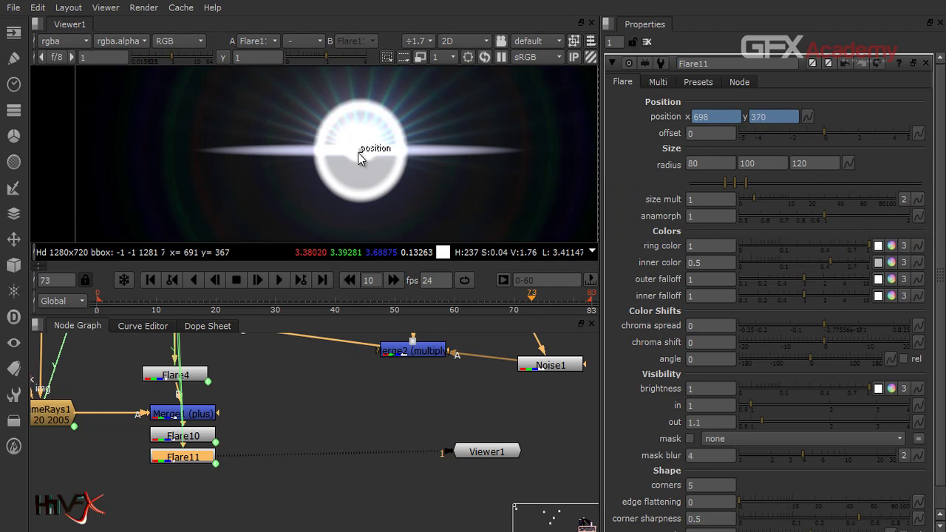
- Stretch Flare11 into a horizontal line with an anamorph of 20 and set its offset to 5
left_click(709, 216)
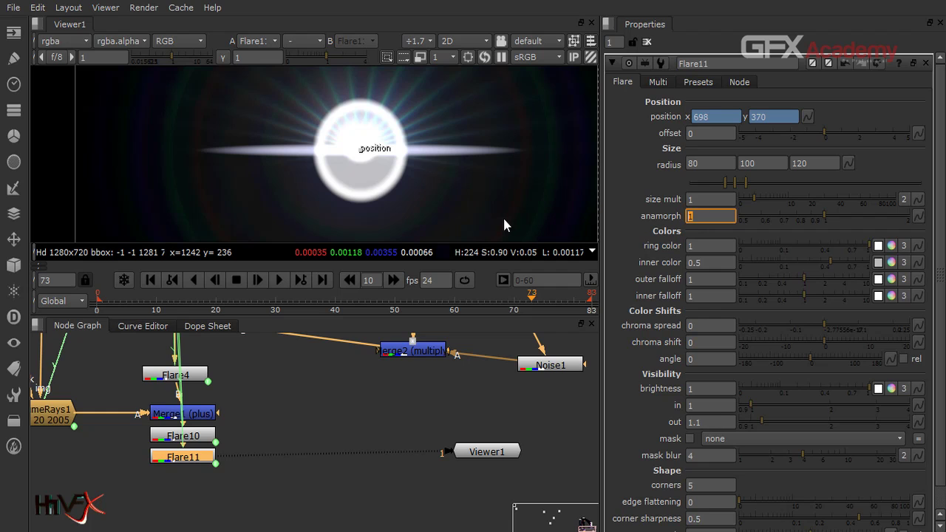
type("20")
key("Return")
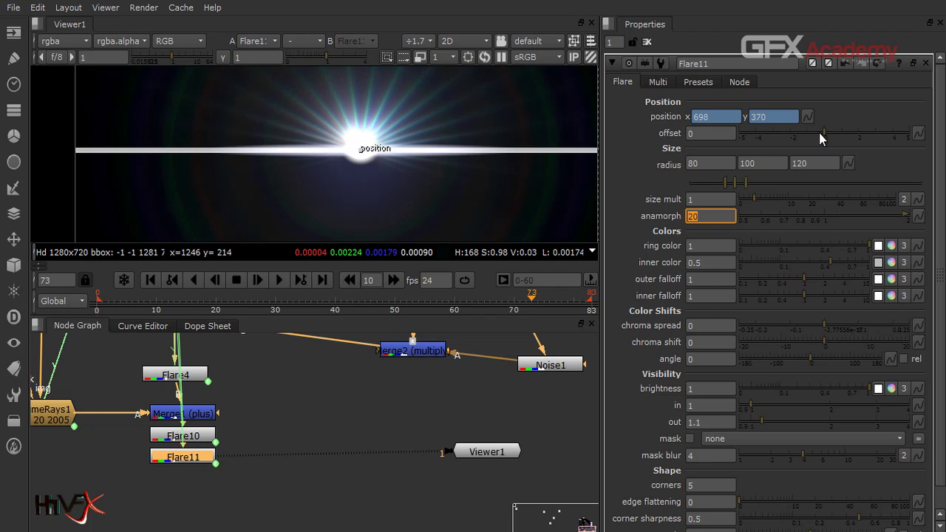
left_click_drag(825, 132, 910, 136)
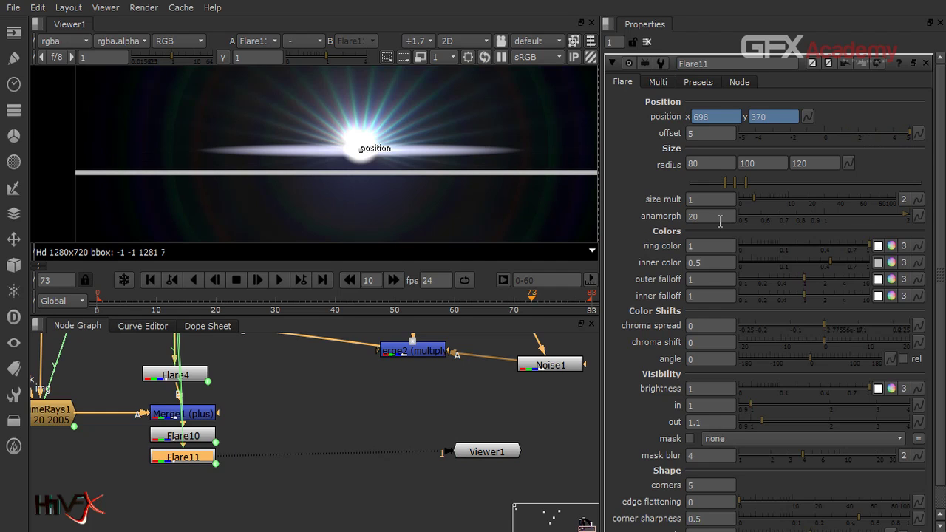
- Try anamorph values of 50, 60 and 10 on Flare11 to vary the line's thickness
left_click(719, 218)
type("50")
key("Return")
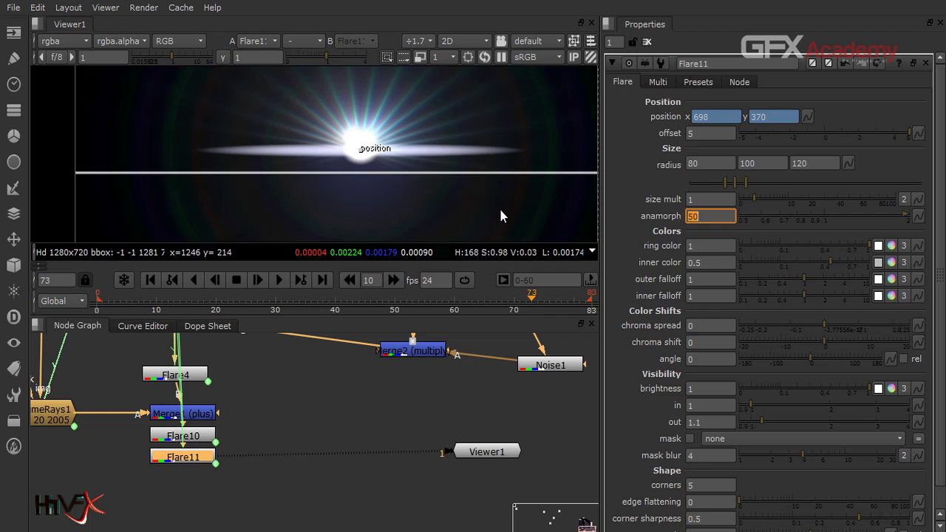
type("60")
key("Return")
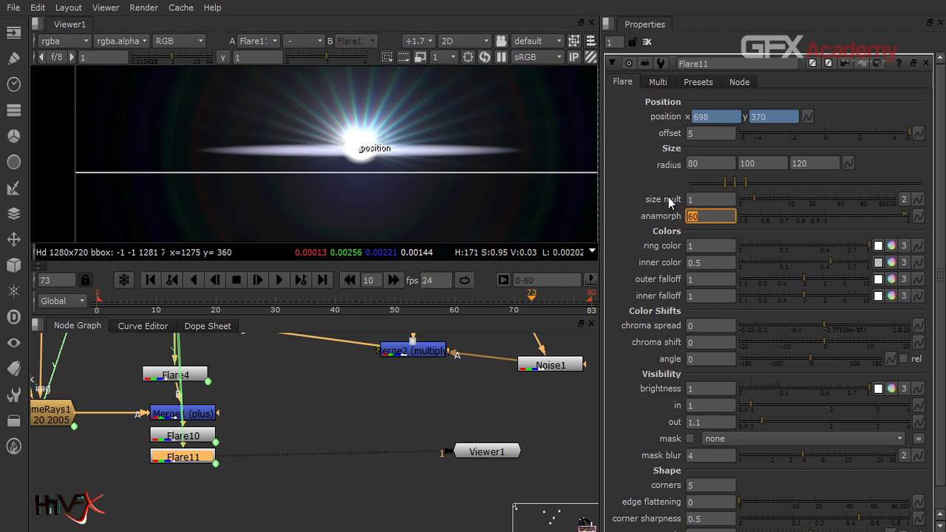
type("10")
key("Return")
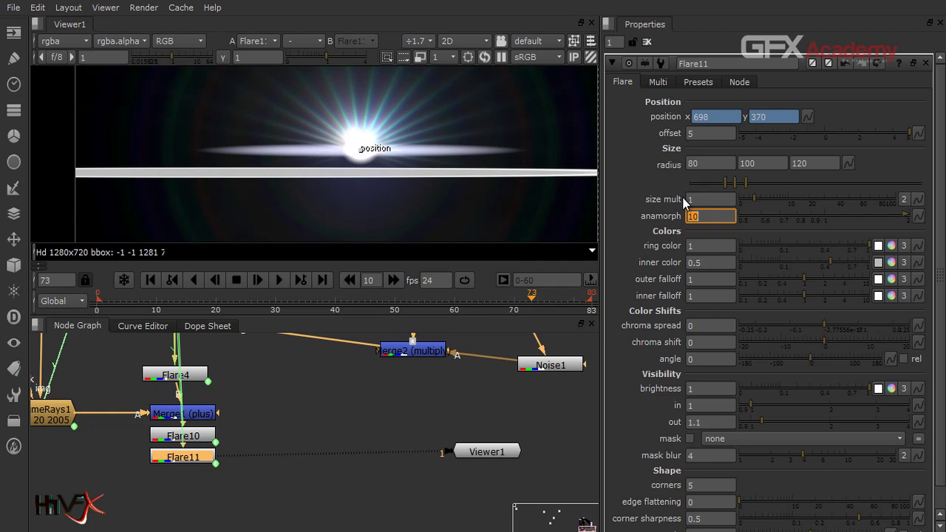
- Set Flare11's anamorph to 12 and raise its inner and middle radius to 120
type("12")
key("Return")
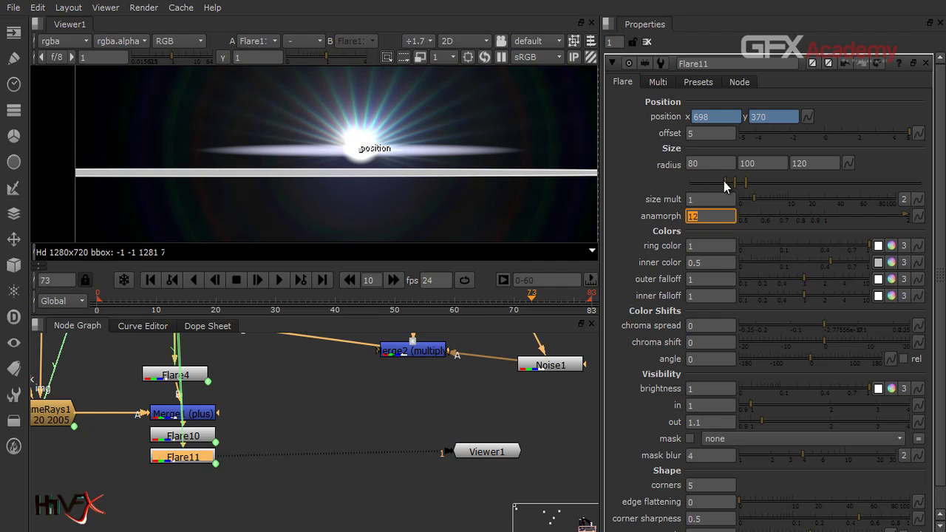
mouse_move(725, 182)
left_mouse_down()
mouse_move(692, 182)
mouse_move(745, 190)
left_mouse_up()
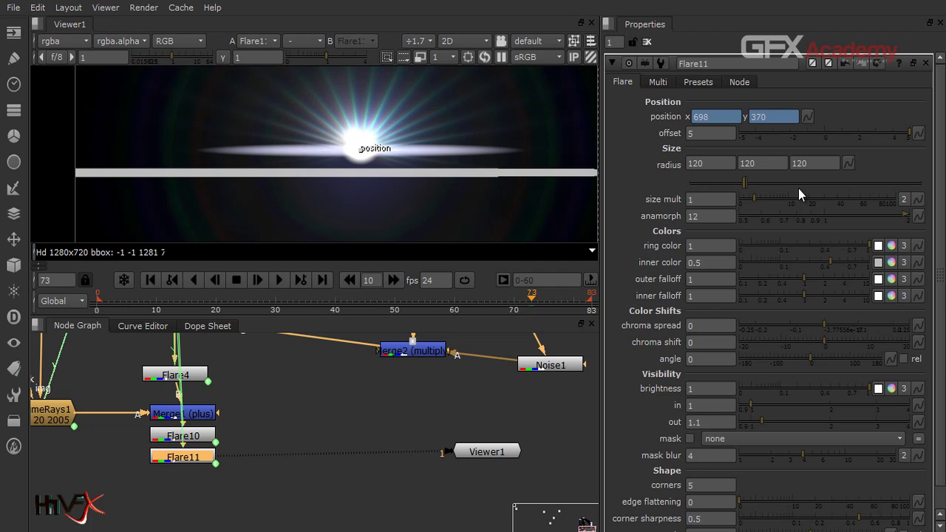
- Undo the last radius changes on Flare11
key("ctrl+z")
key("ctrl+z")
key("ctrl+z")
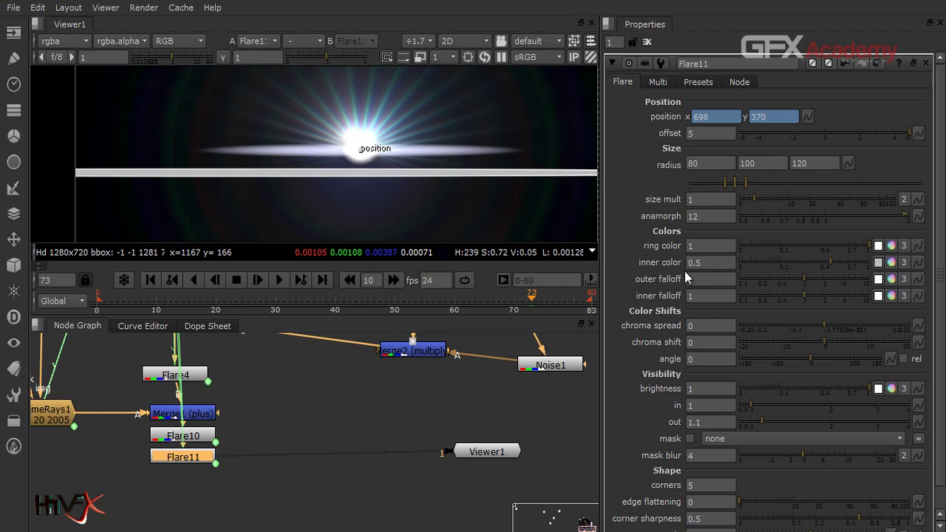
- Set Flare11's inner color to 0, offset to 5, inner falloff to 10 and outer falloff to 2.7
left_click(742, 266)
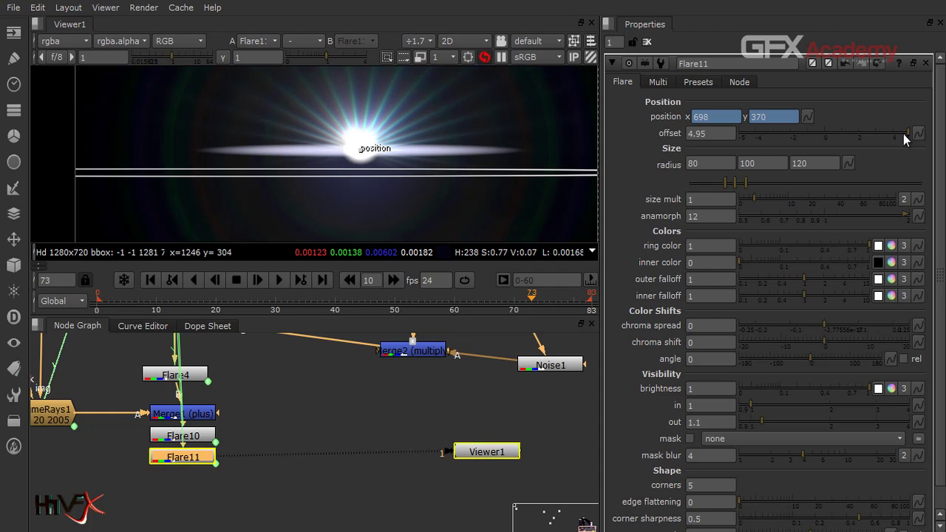
mouse_move(902, 133)
left_mouse_down()
mouse_move(895, 136)
mouse_move(912, 133)
left_mouse_up()
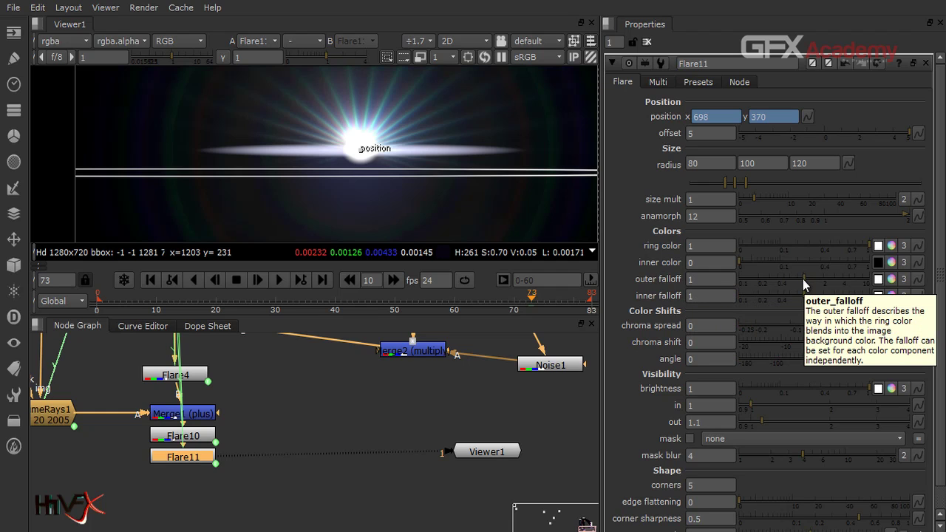
left_click_drag(805, 295, 866, 303)
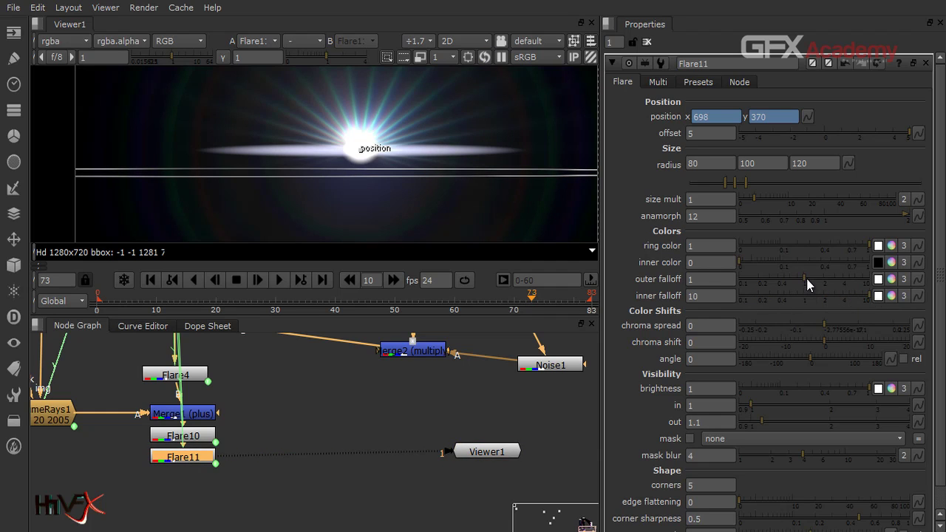
left_click_drag(809, 278, 831, 286)
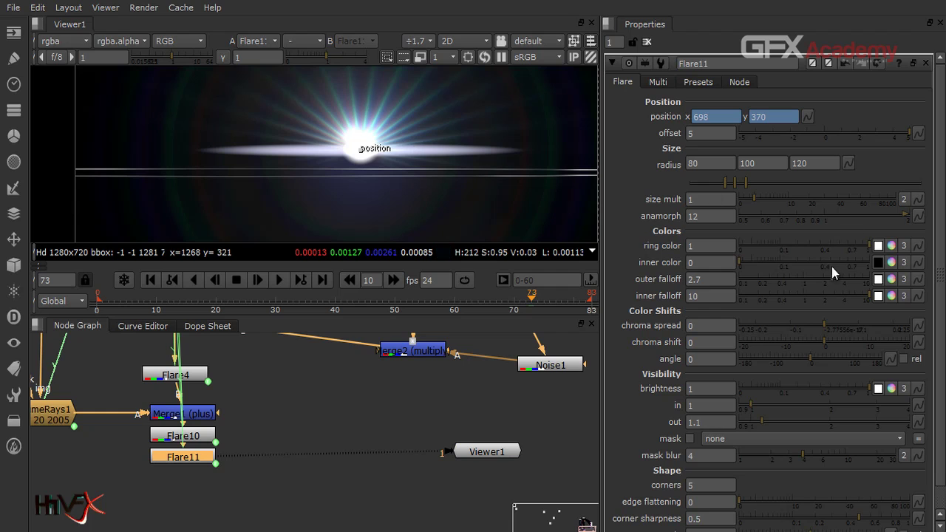
- Tint Flare11's brightness light blue, with red about 0.596, green about 0.649 and blue 1
left_click(891, 389)
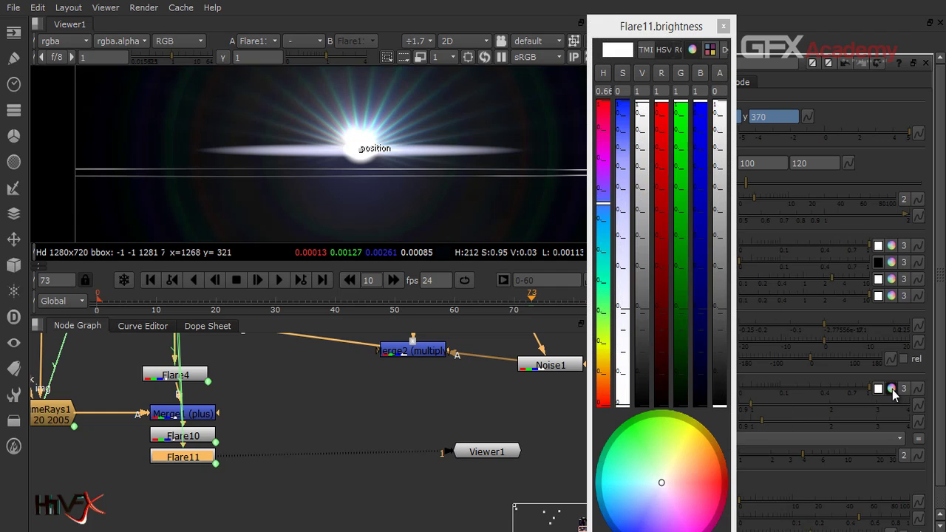
mouse_move(636, 517)
left_mouse_down()
mouse_move(647, 516)
mouse_move(639, 519)
mouse_move(648, 503)
left_mouse_up()
left_click(724, 25)
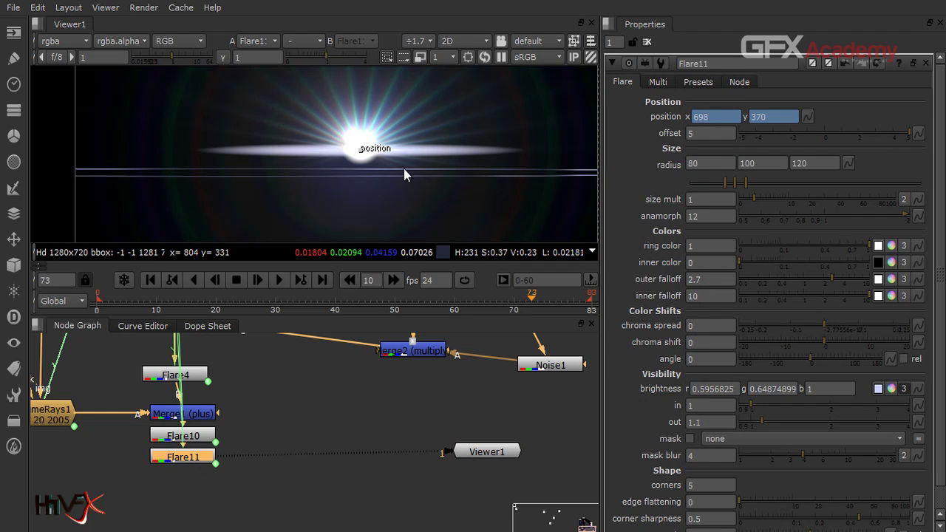
- Move the main flare, Flare1, up and down the frame to test the linked streak, stopping at about x 702, y 430
scroll(403, 168, "down", 5)
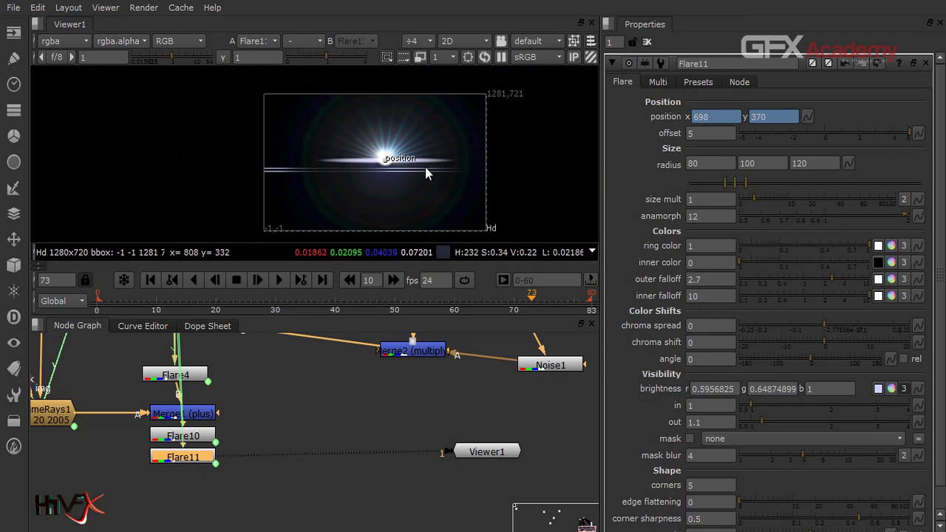
middle_click_drag(252, 416, 286, 481)
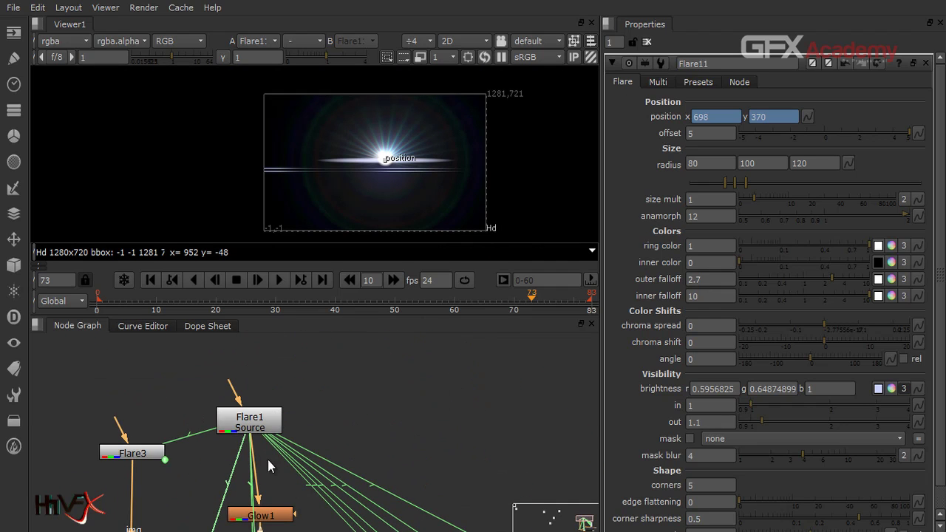
left_click(256, 422)
left_click_drag(383, 164, 392, 136)
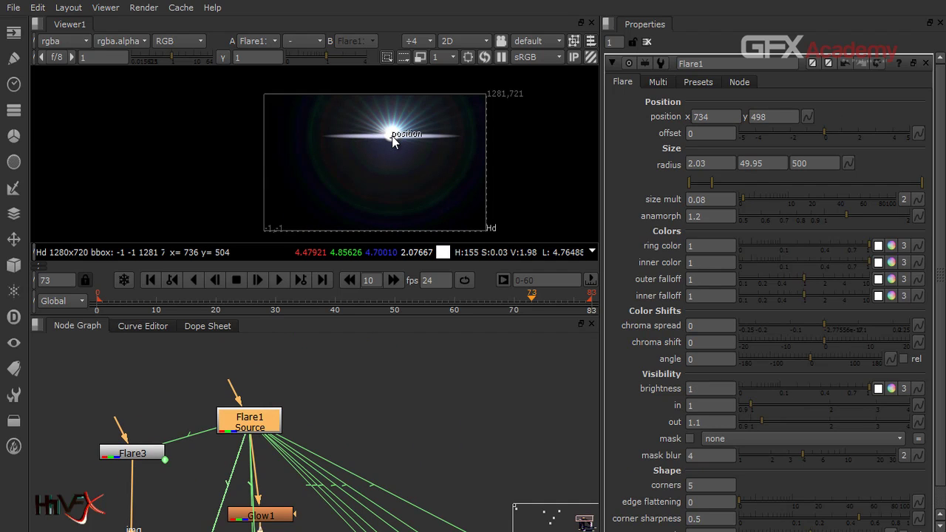
left_click_drag(392, 169, 391, 190)
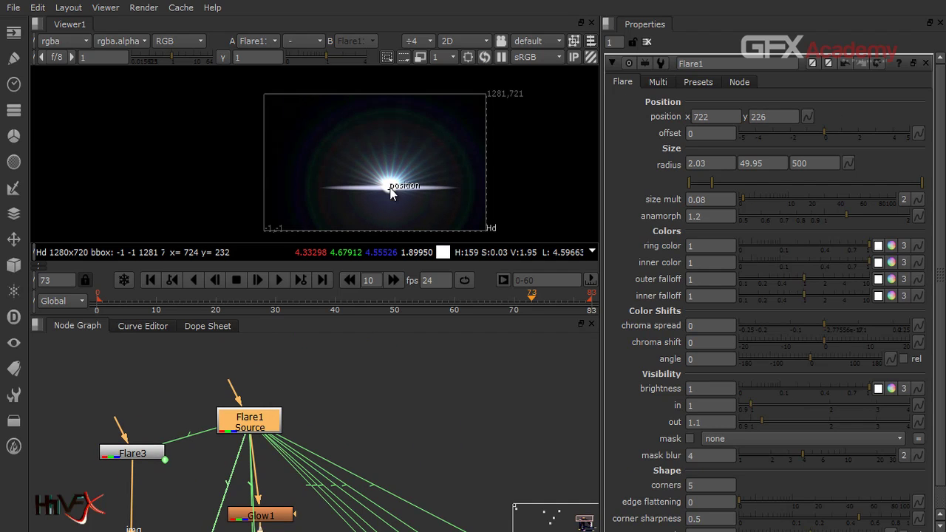
left_click_drag(390, 195, 386, 149)
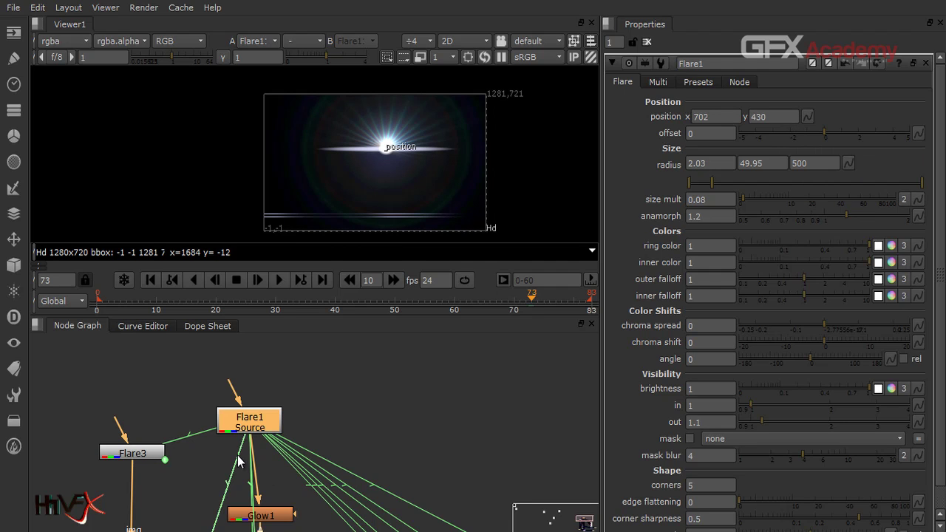
- Reduce Flare11's offset to 0.6 to bring the streak closer to the main flare
scroll(238, 462, "down", 3)
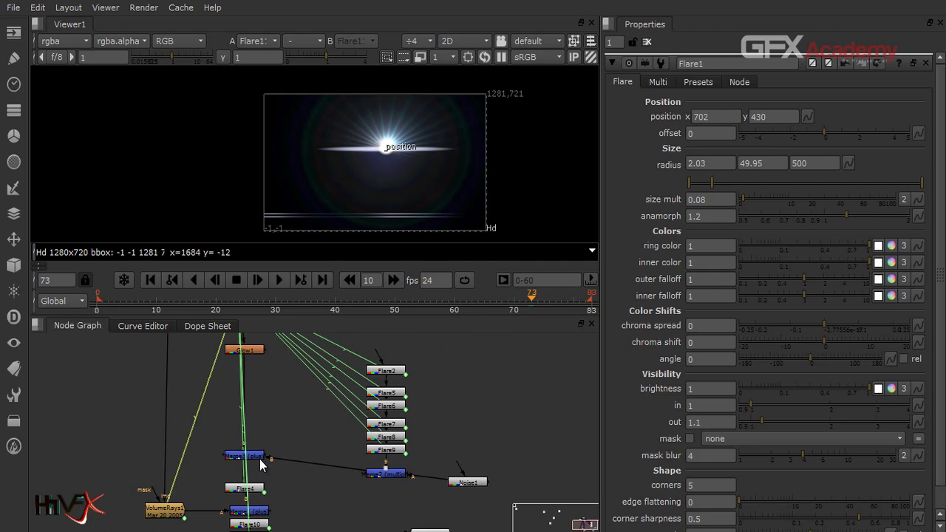
middle_click_drag(263, 457, 234, 436)
left_click(218, 434)
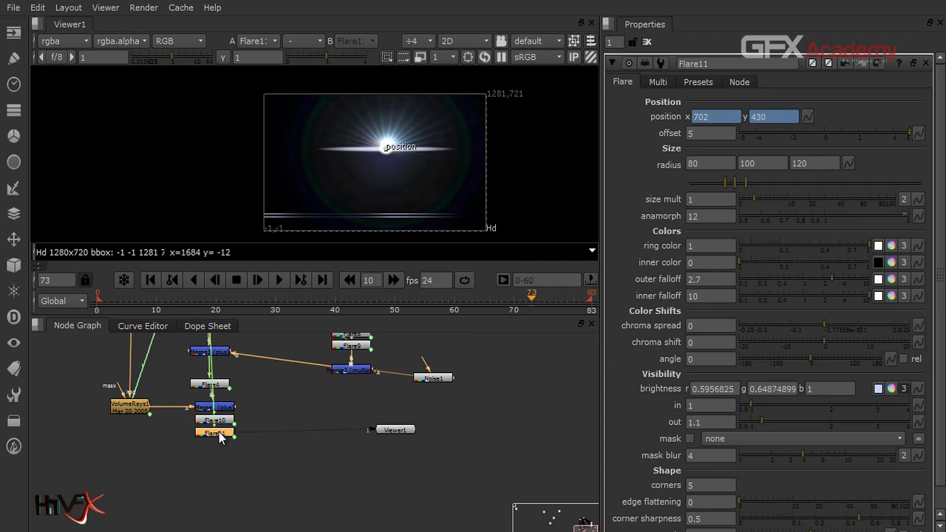
left_click(810, 137)
mouse_move(810, 136)
left_mouse_down()
mouse_move(844, 135)
mouse_move(834, 138)
left_mouse_up()
- Move Flare1 to about x 634, y 234 and try an offset of 0.65 on Flare11
scroll(296, 475, "up", 3)
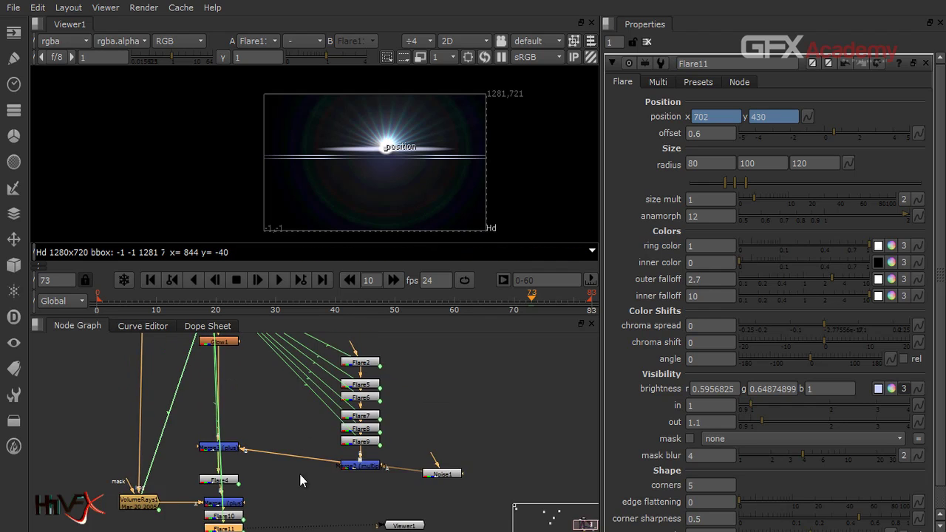
double_click(224, 392)
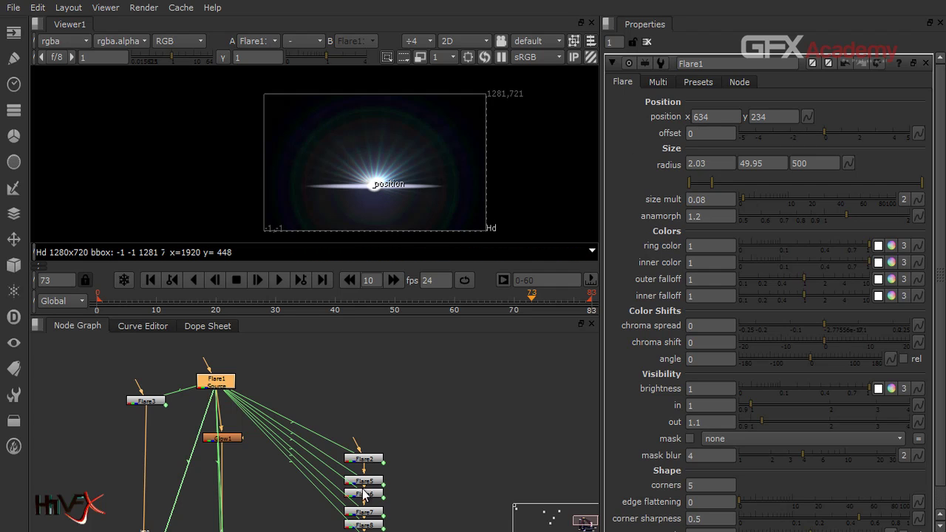
middle_click_drag(323, 484, 313, 378)
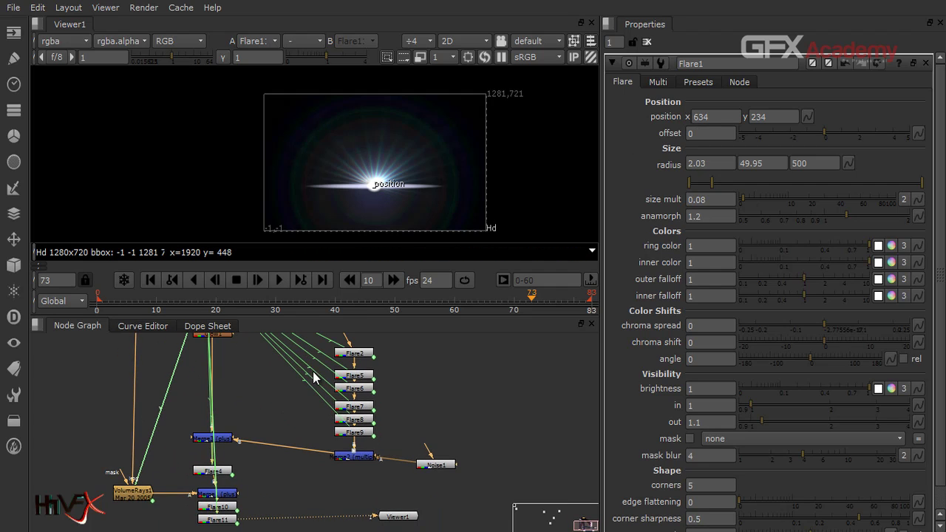
double_click(223, 522)
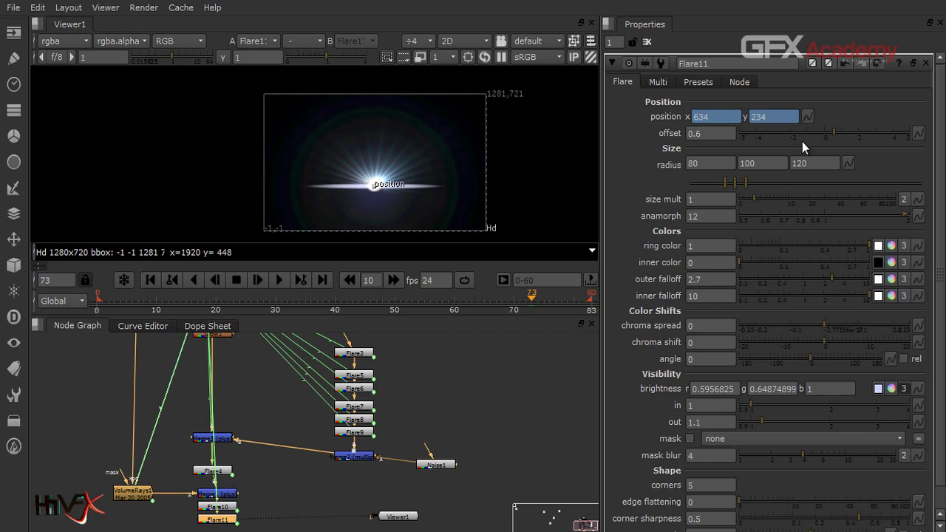
left_click_drag(796, 135, 835, 137)
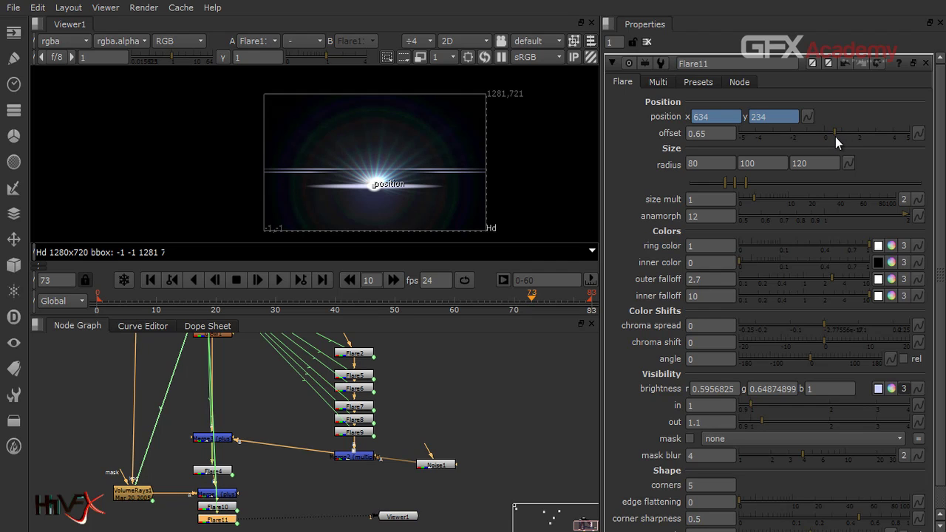
- Move Flare1 to several spots in the frame to check the streak's spacing, stopping at about x 610, y 510
left_click(377, 187)
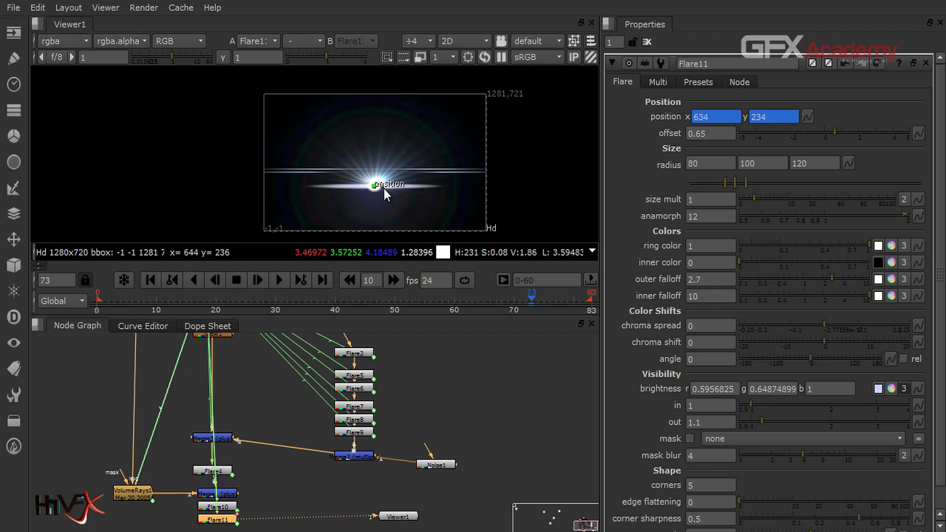
middle_click_drag(270, 354, 209, 427)
double_click(183, 418)
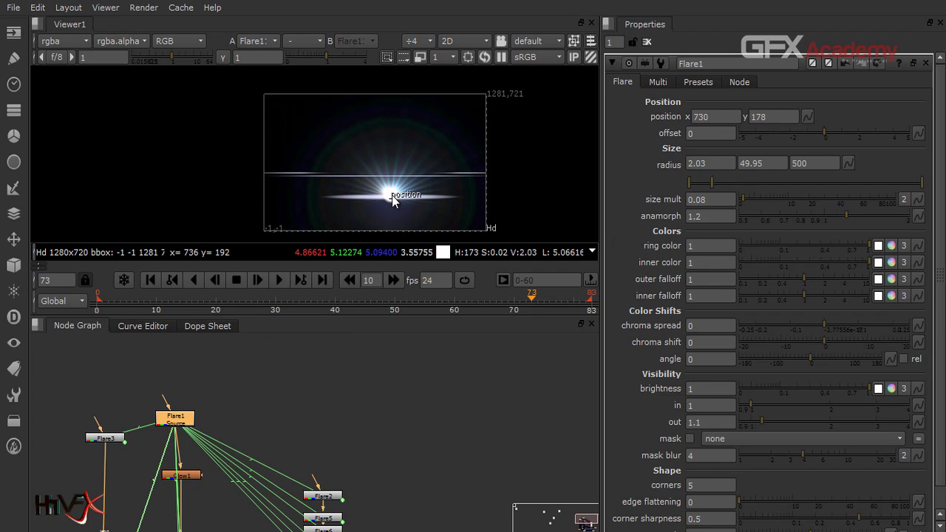
left_click_drag(392, 201, 410, 158)
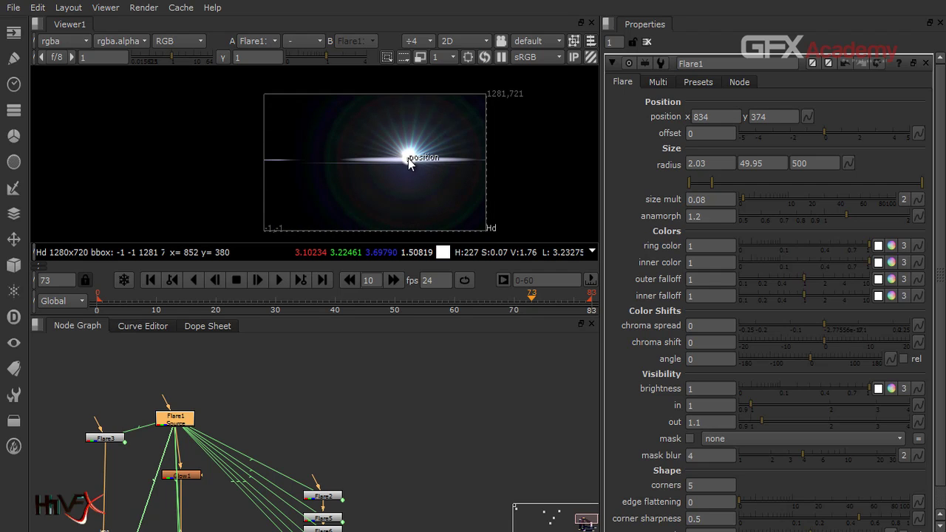
left_click_drag(412, 163, 418, 198)
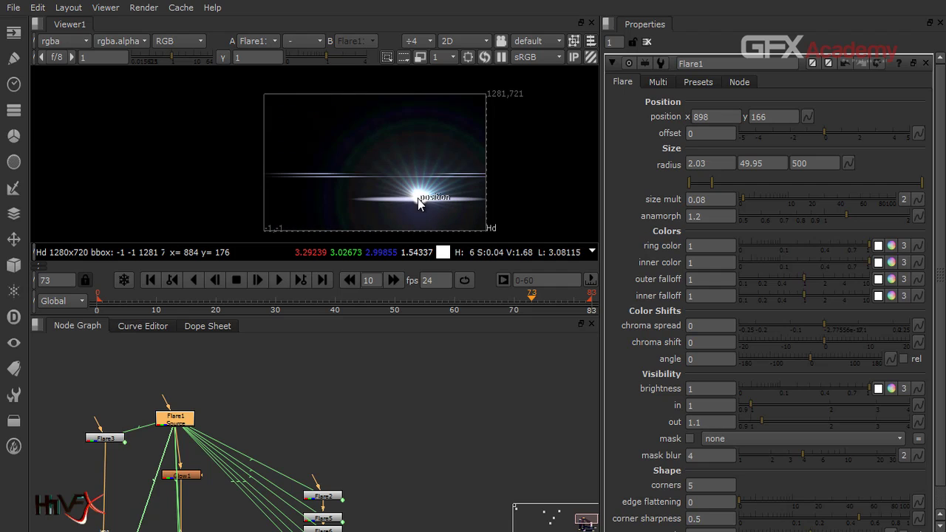
left_click(362, 153, "ctrl")
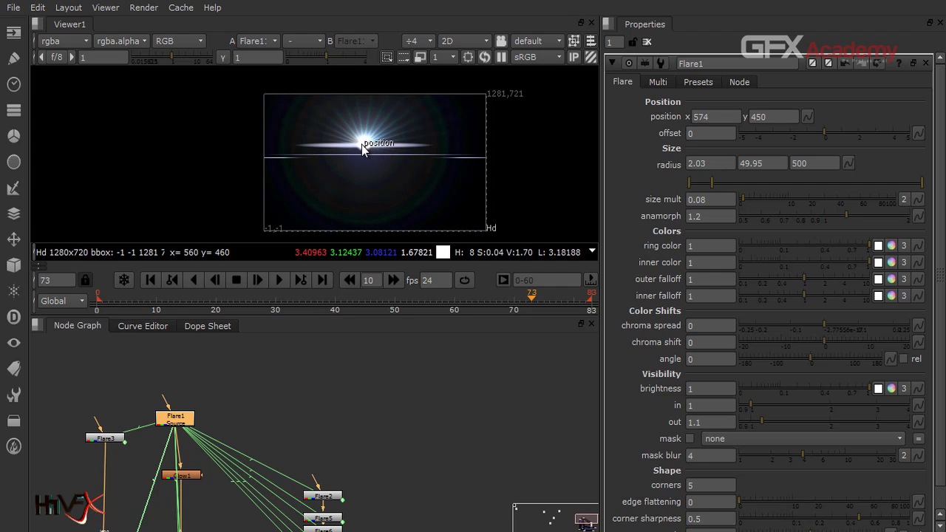
left_click_drag(361, 148, 368, 137)
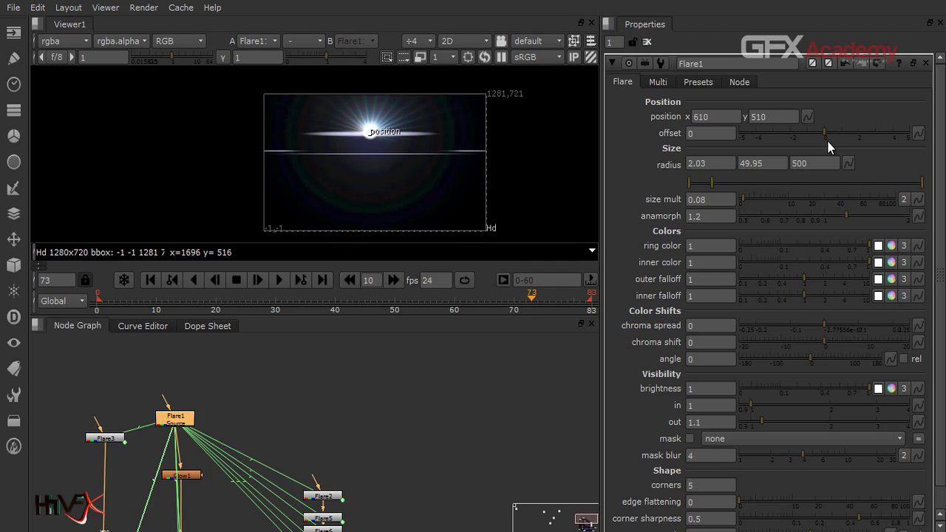
- Set Flare11's offset to 1
scroll(332, 407, "down", 5)
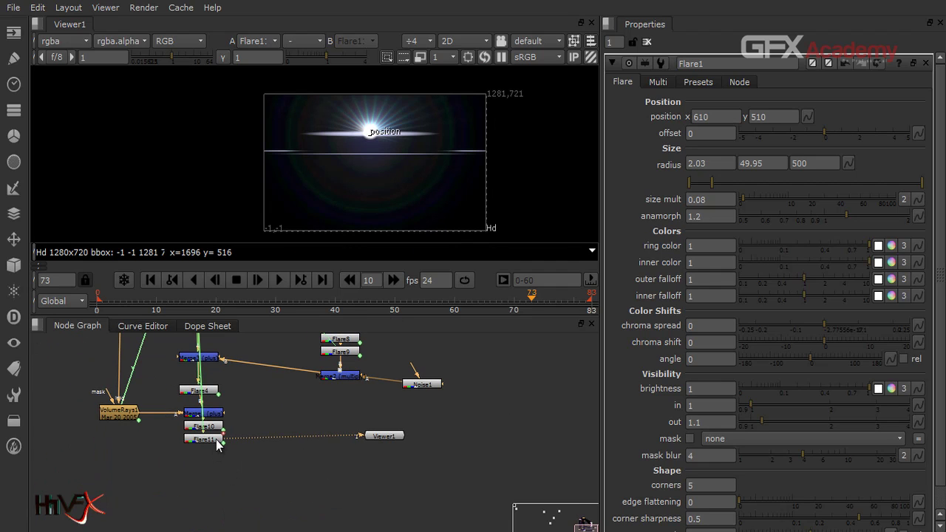
double_click(218, 441)
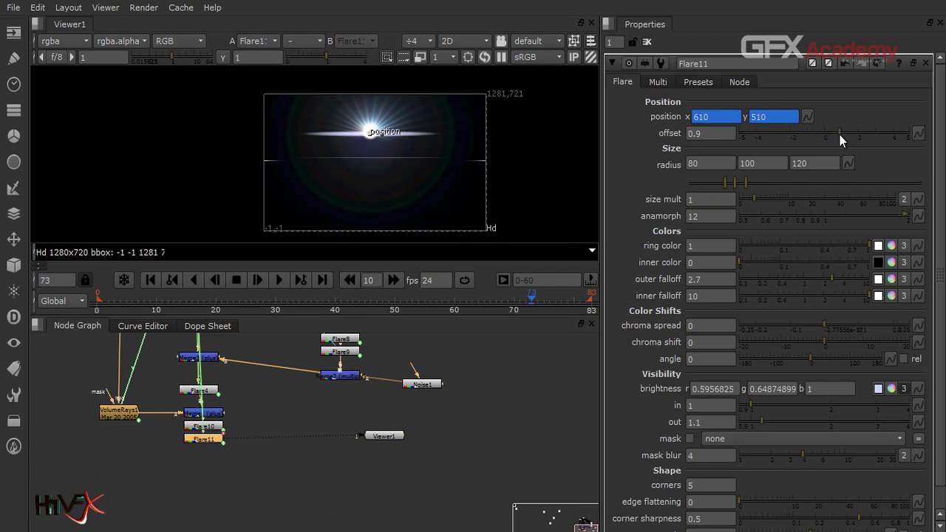
left_click_drag(838, 134, 840, 134)
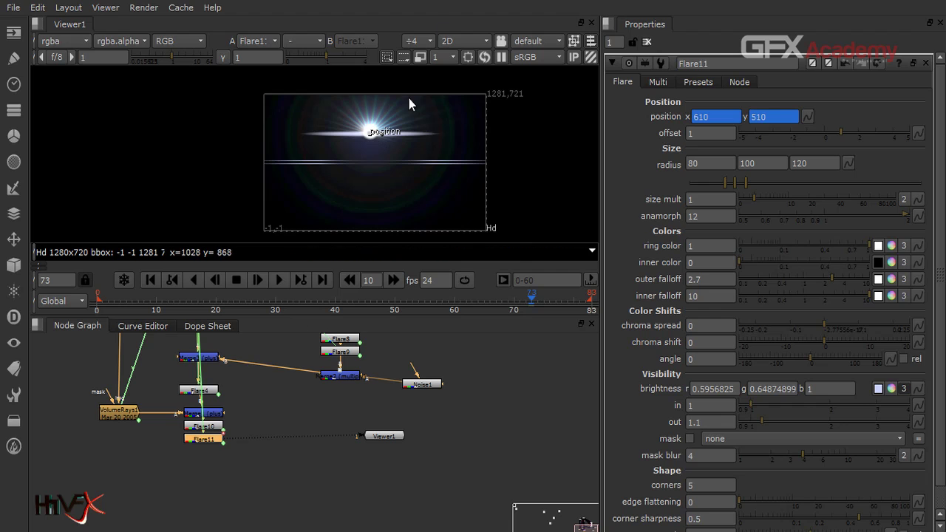
- Inspect the streak up close and move Flare1 to about x 620, y 426
scroll(348, 145, "up", 3)
scroll(349, 146, "up", 2)
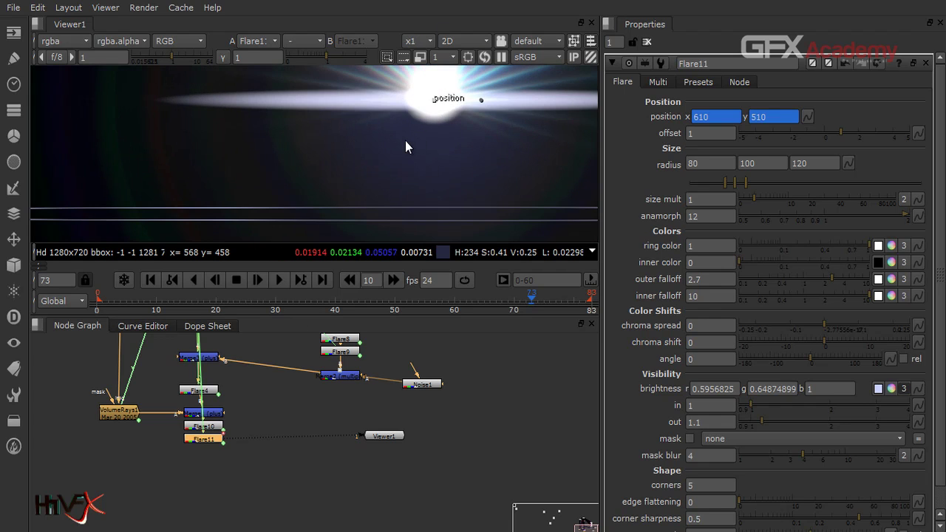
scroll(405, 140, "down", 4)
middle_click_drag(413, 161, 373, 164)
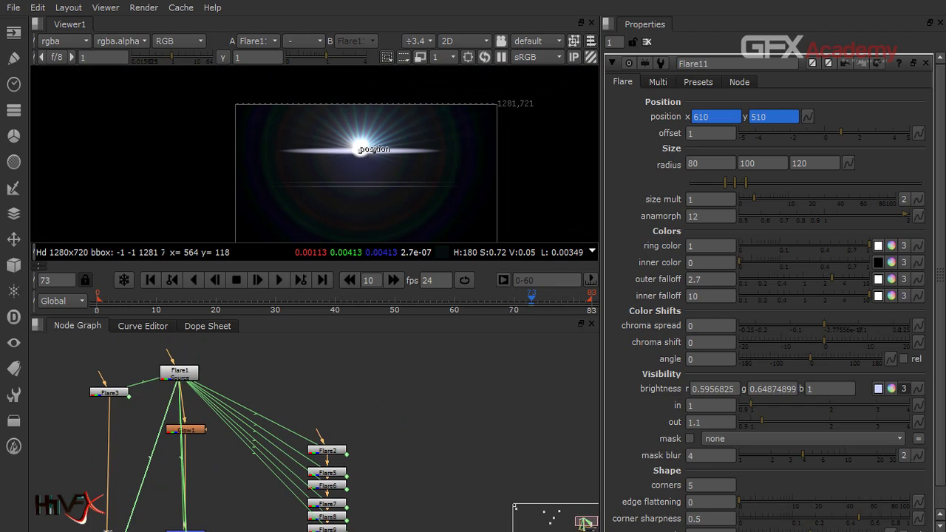
double_click(179, 373)
left_click_drag(357, 150, 360, 170)
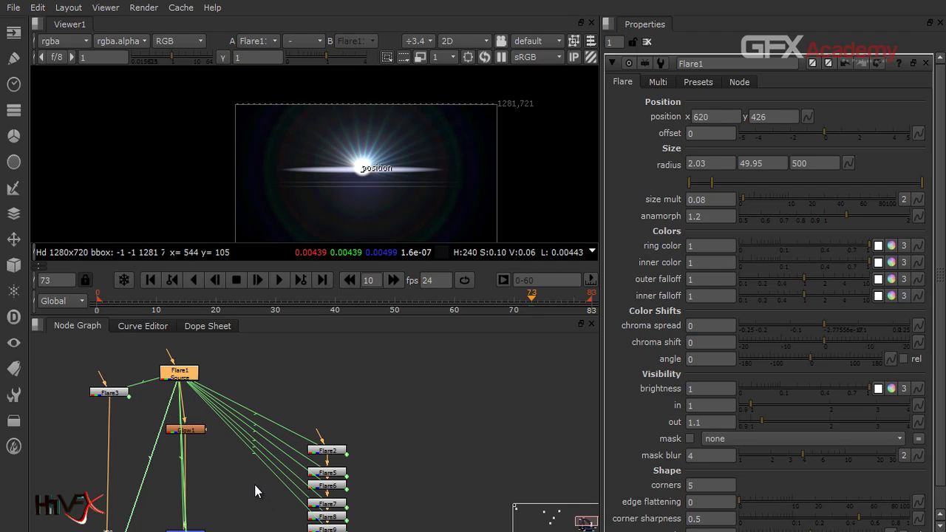
- Lower Flare11's outer falloff to 1.3 to lengthen the thin streak lines
middle_click_drag(254, 484, 264, 362)
double_click(207, 495)
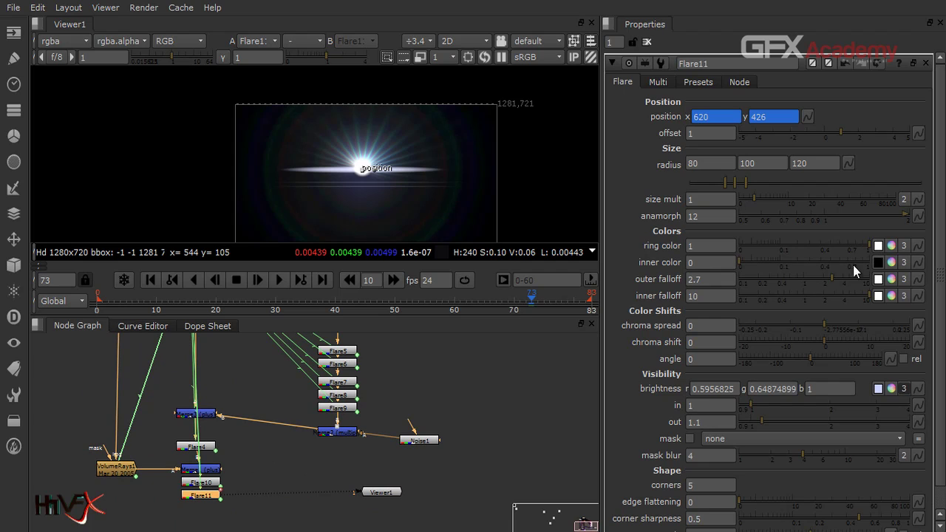
left_click_drag(831, 281, 809, 287)
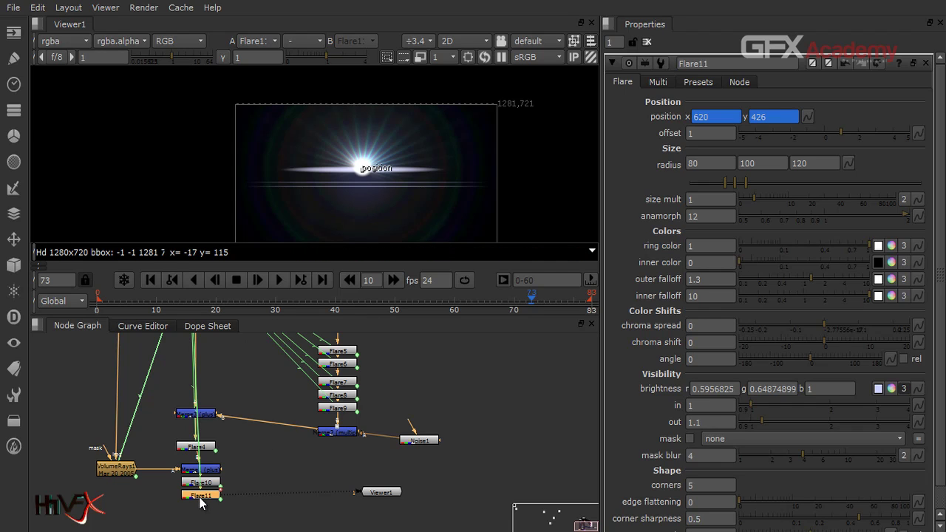
- Add another Flare node directly after Flare11 in the node chain
key("Tab")
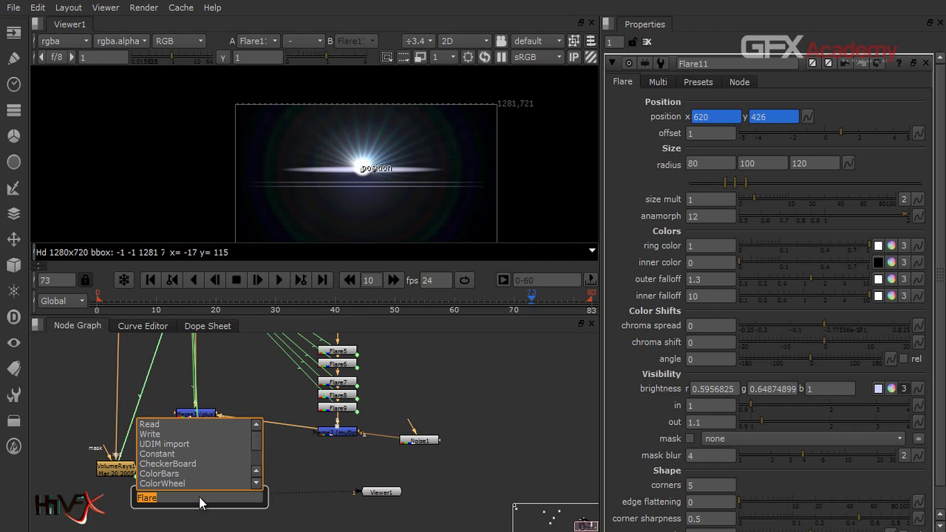
key("Return")
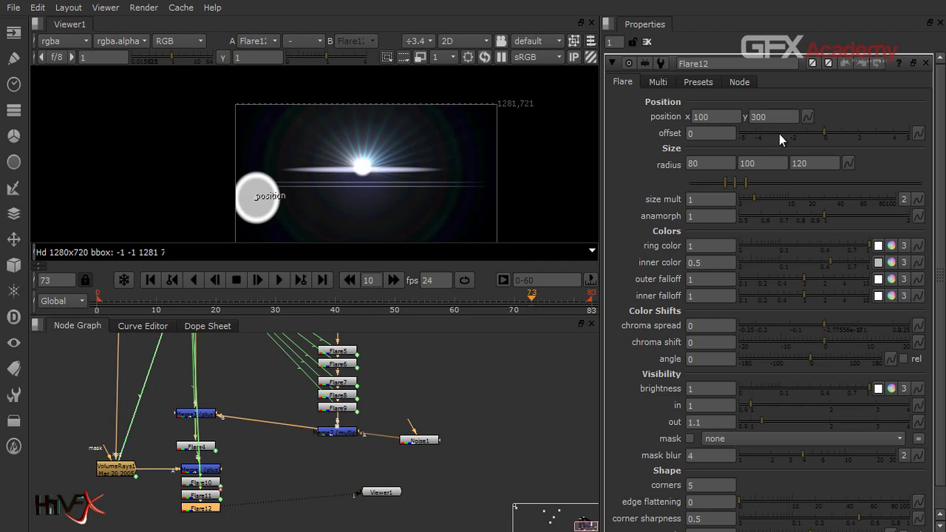
- Link Flare12's x and y position to Flare1 with the expression parent.Flare1.position
left_click(806, 121)
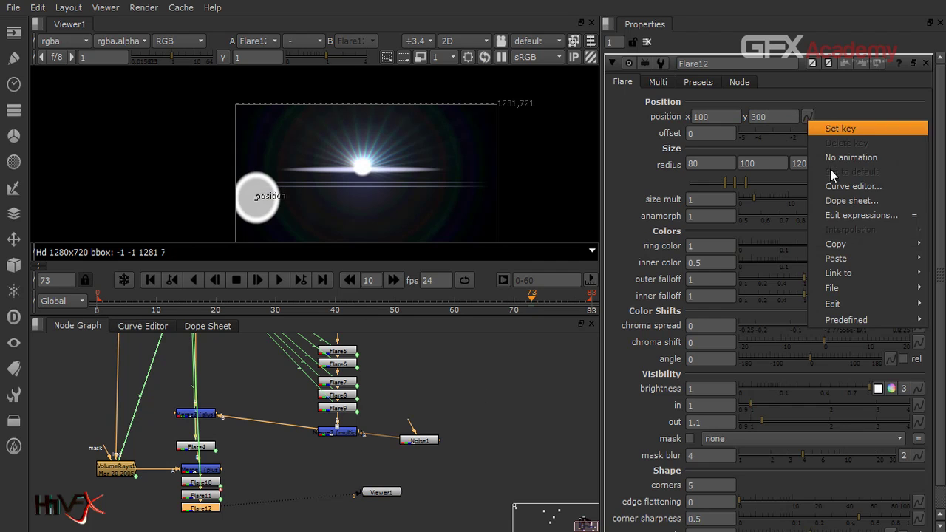
left_click(837, 221)
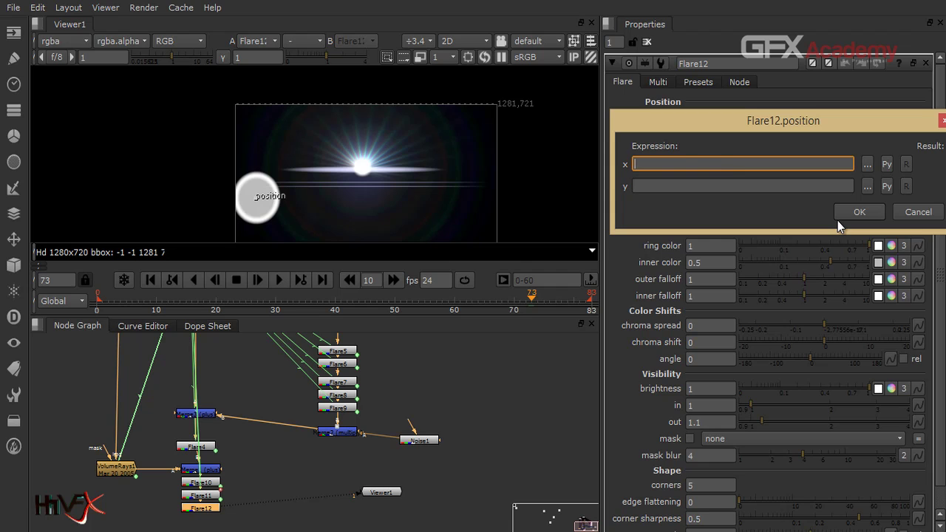
type("parent.Flare1.position")
left_click(798, 188)
type("parent.Flare1.position")
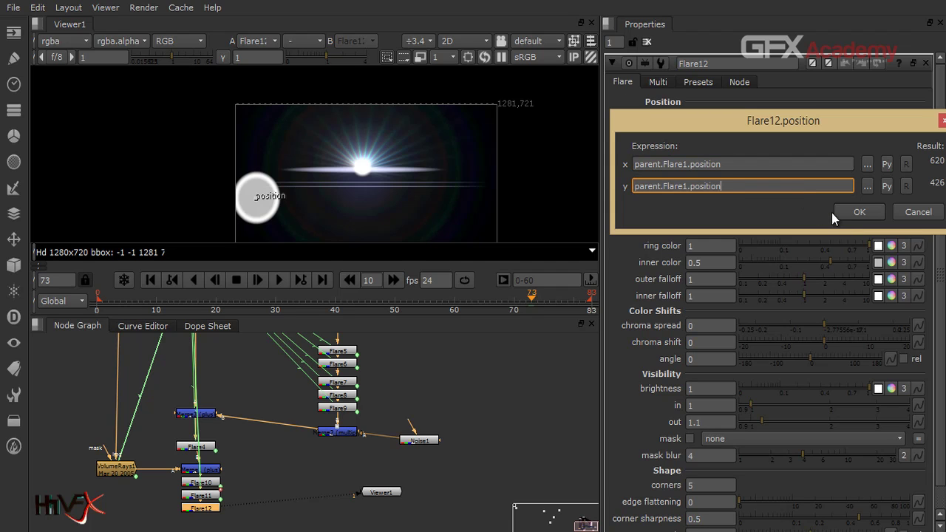
left_click(846, 212)
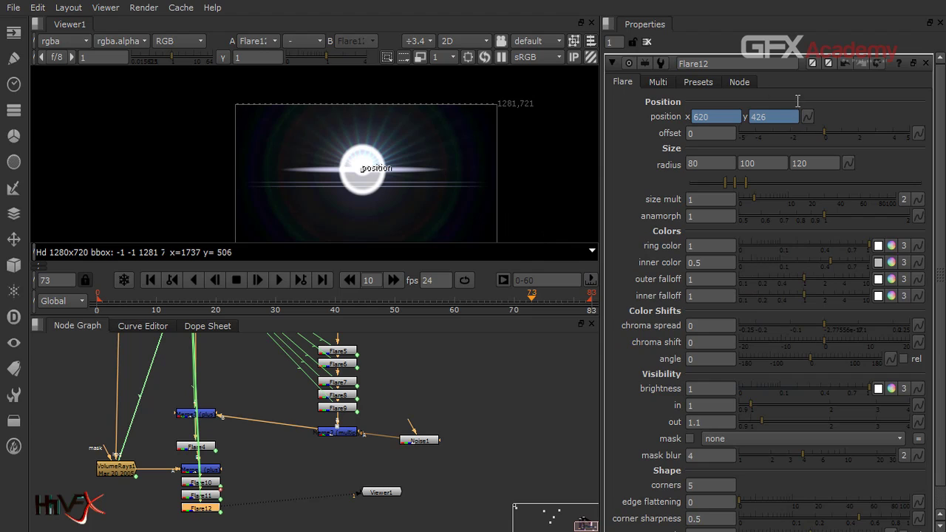
- Shape Flare12 into a thin horizontal streak with anamorph 17, radii 0, 53.59 and 170.9, and size mult 0.2
left_click(719, 215)
type("15")
key("Return")
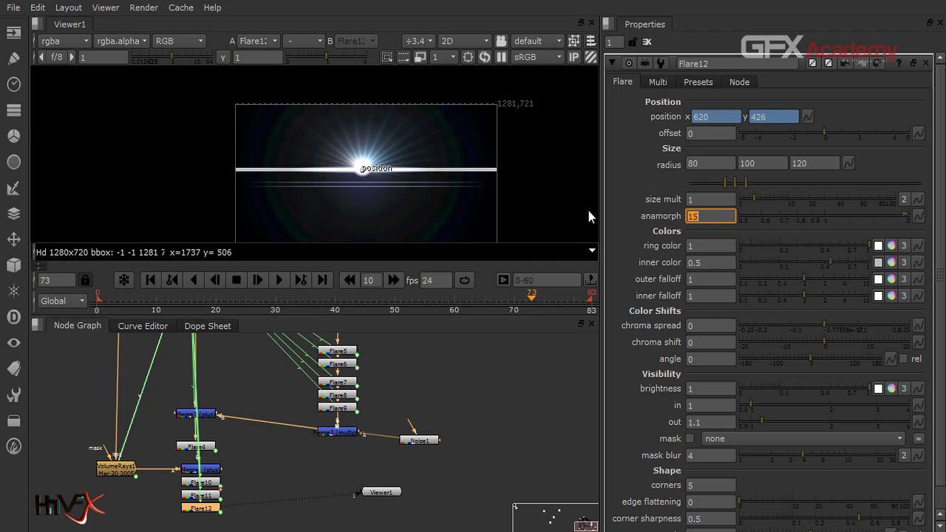
type("17")
key("Return")
left_click_drag(726, 184, 687, 196)
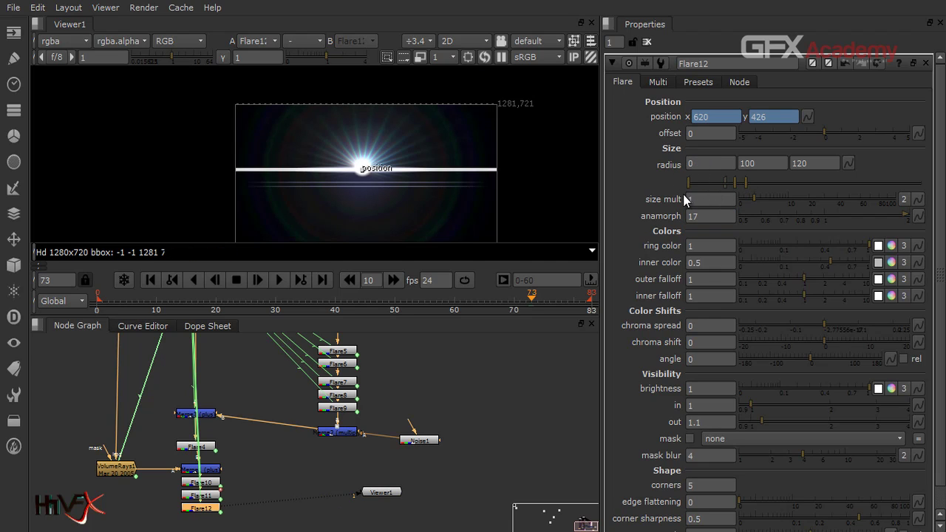
mouse_move(745, 186)
left_mouse_down()
mouse_move(797, 183)
mouse_move(710, 188)
mouse_move(753, 198)
mouse_move(738, 204)
mouse_move(745, 208)
left_mouse_up()
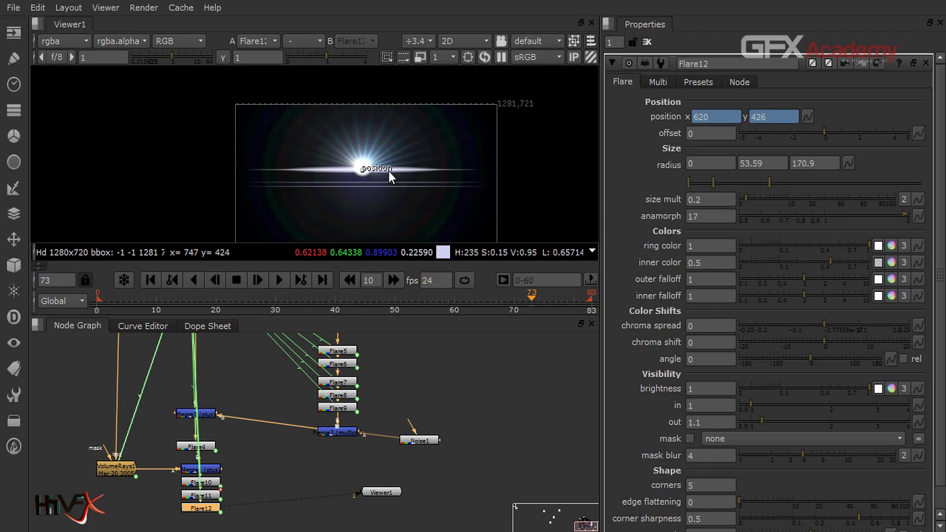
- Set Flare12's ring color to 0.52, inner color to 1, and radii to 52.4, 102.99 and 185.87
scroll(389, 176, "up", 2)
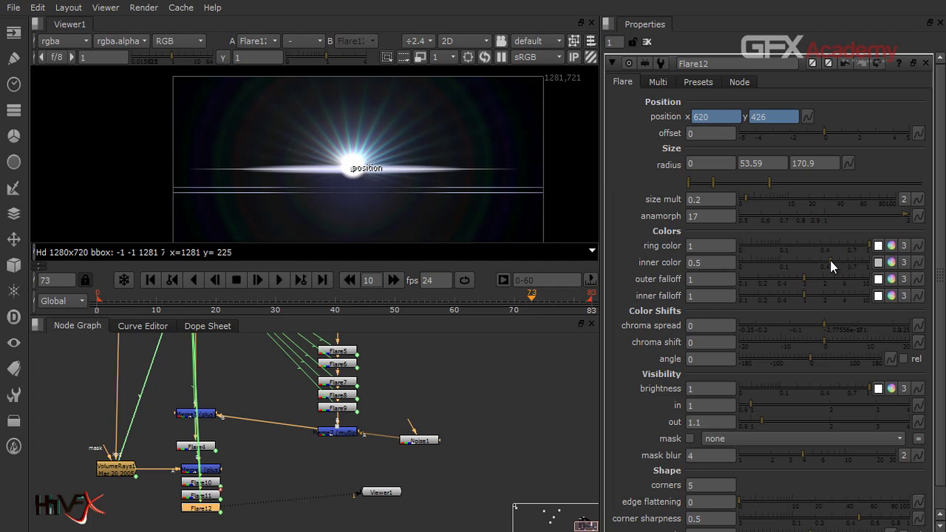
mouse_move(830, 260)
left_mouse_down()
mouse_move(896, 262)
mouse_move(780, 254)
mouse_move(831, 255)
left_mouse_up()
mouse_move(771, 185)
left_mouse_down()
mouse_move(755, 190)
mouse_move(783, 202)
mouse_move(778, 197)
left_mouse_up()
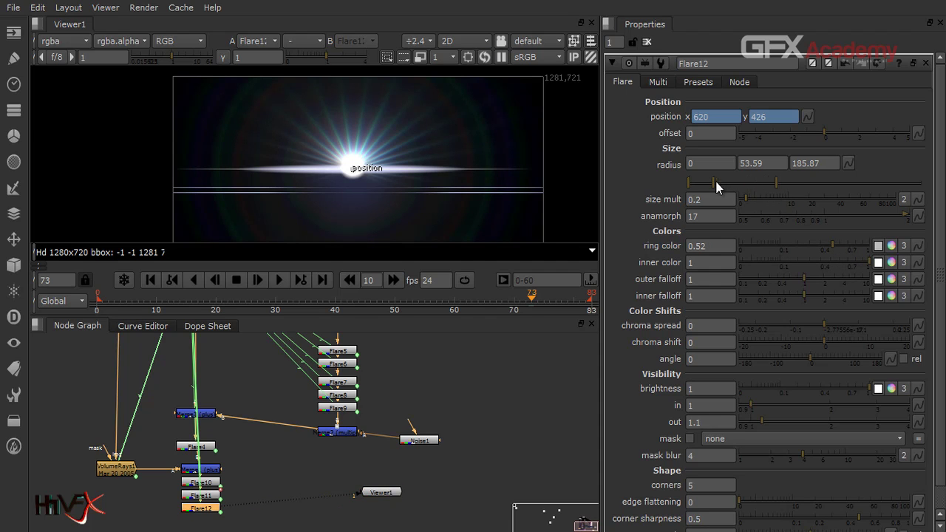
mouse_move(715, 189)
left_mouse_down()
mouse_move(746, 186)
mouse_move(712, 187)
left_mouse_up()
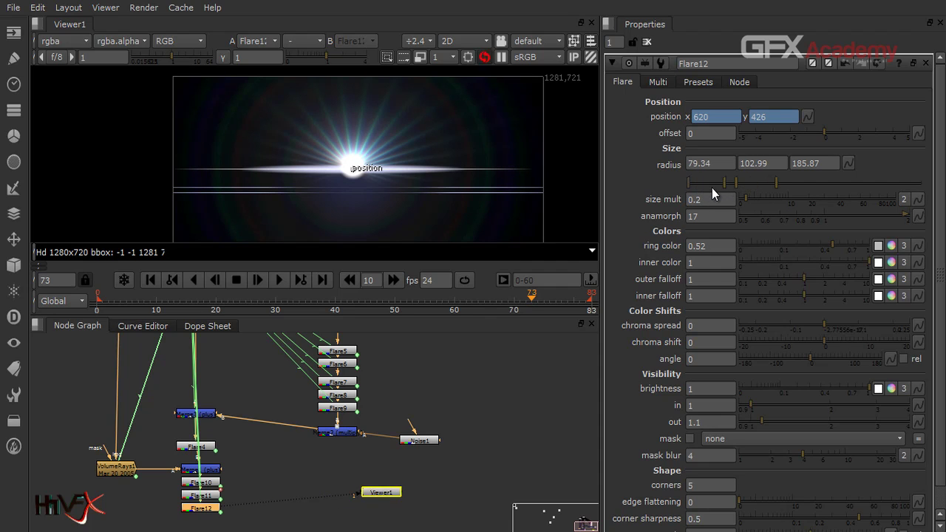
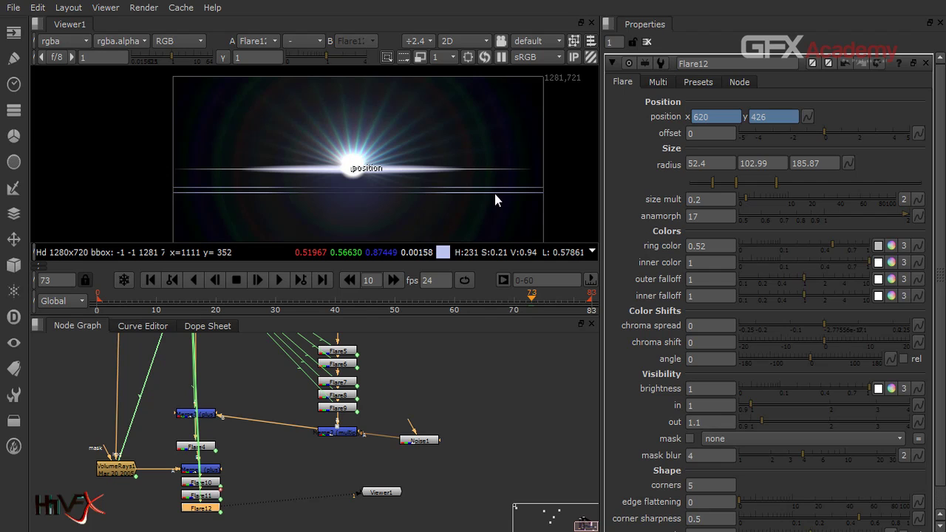
- Merge Flare11's double lines into one thin streak with inner color 1, size mult 0.9, and radii 26.11, 26.11 and 77.54
left_click(214, 495)
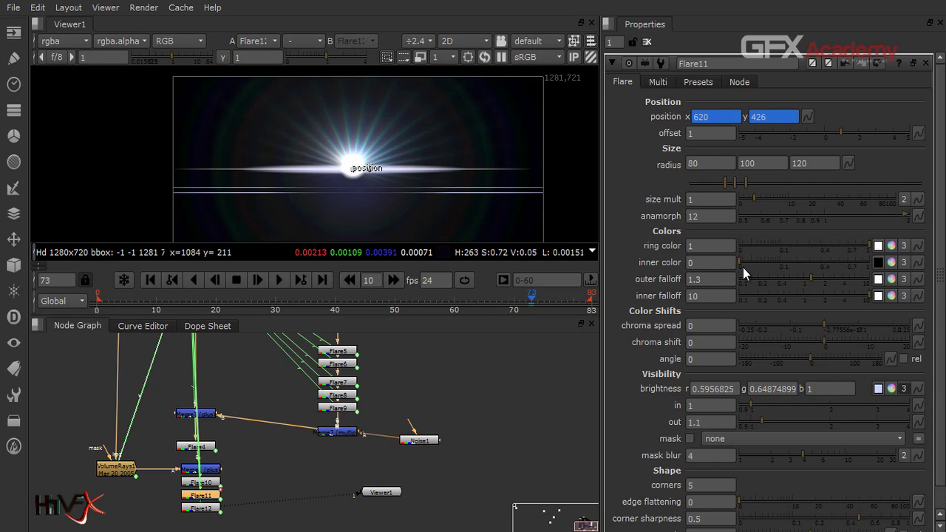
left_click_drag(740, 262, 894, 268)
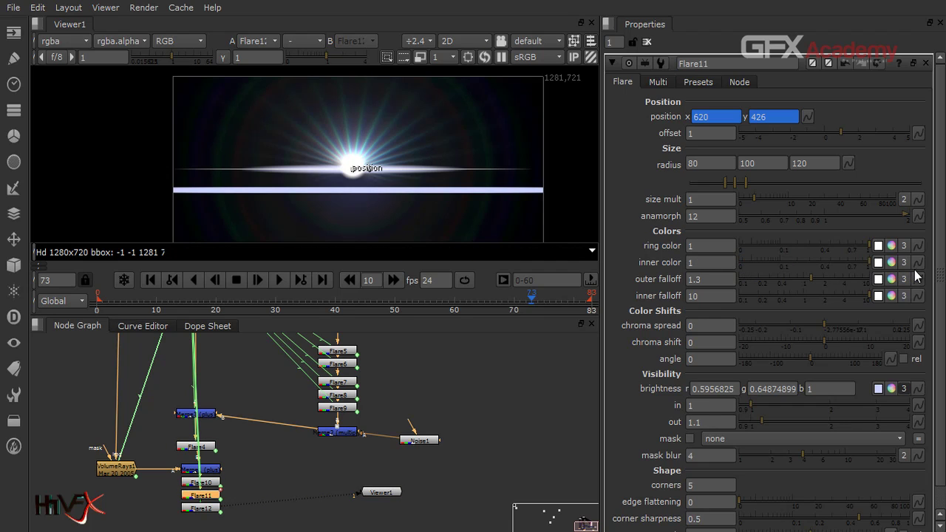
left_click_drag(726, 191, 700, 190)
left_click_drag(747, 183, 727, 201)
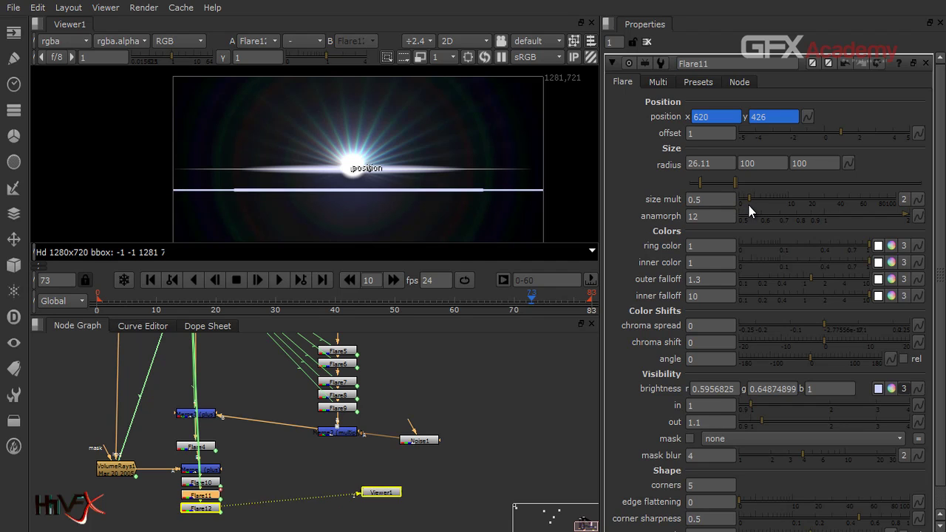
left_click(751, 206)
left_click(753, 205)
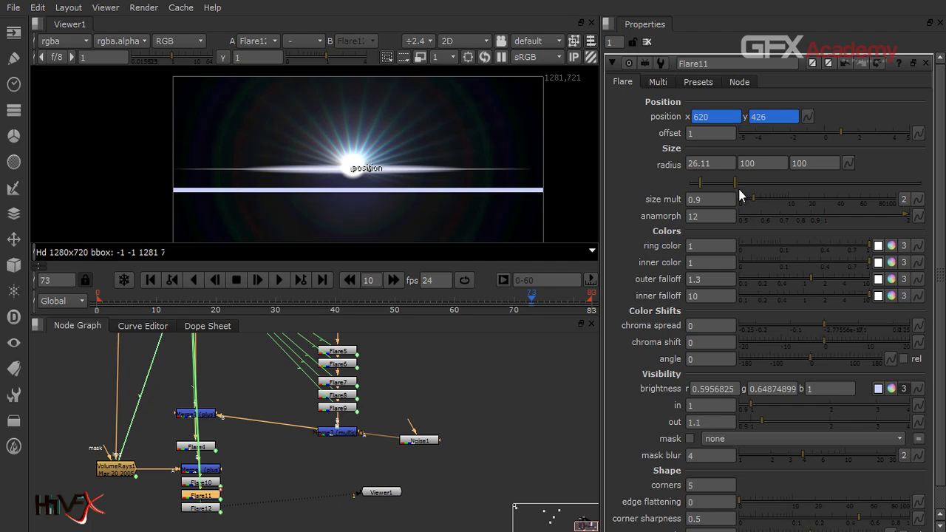
left_click_drag(735, 183, 727, 205)
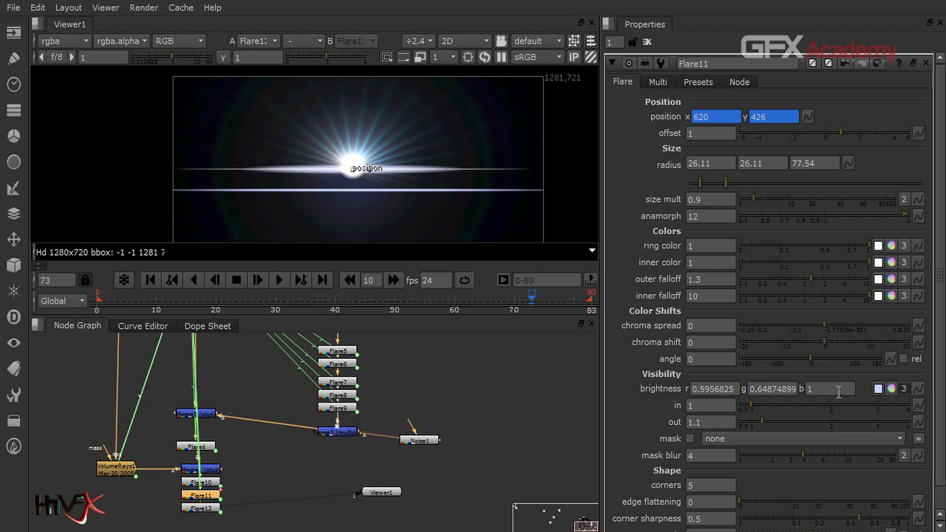
- Collapse Flare11's brightness to a single value of 0.205 and set its outer falloff to 1.2
left_click(903, 388)
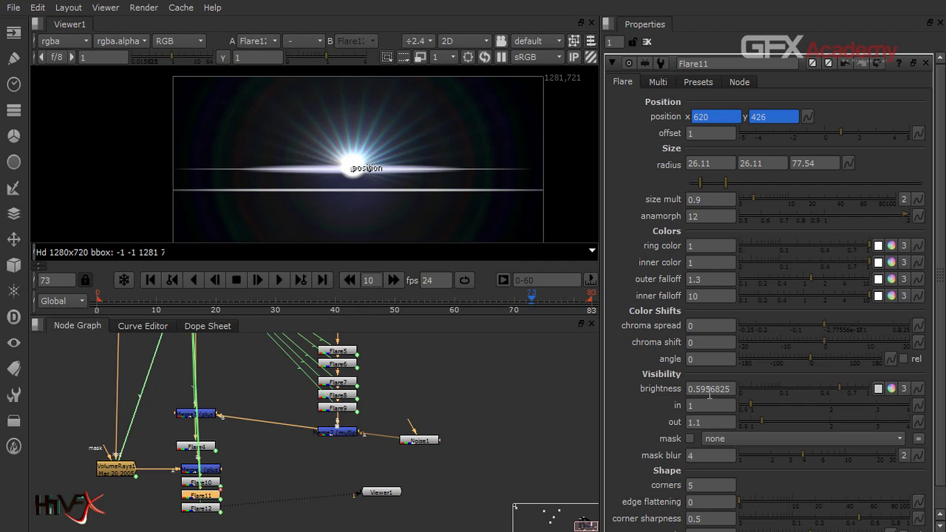
left_click_drag(840, 386, 797, 403)
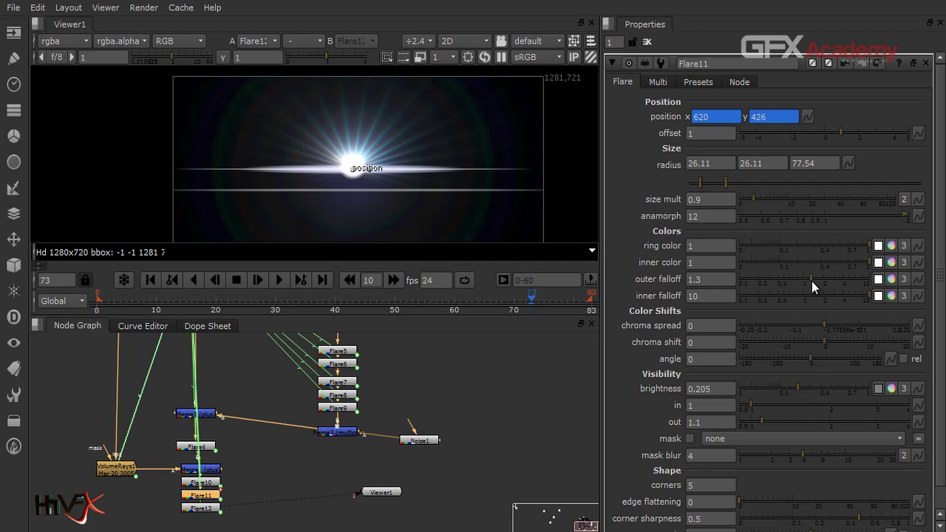
mouse_move(812, 281)
left_mouse_down()
mouse_move(760, 287)
mouse_move(823, 294)
mouse_move(808, 293)
left_mouse_up()
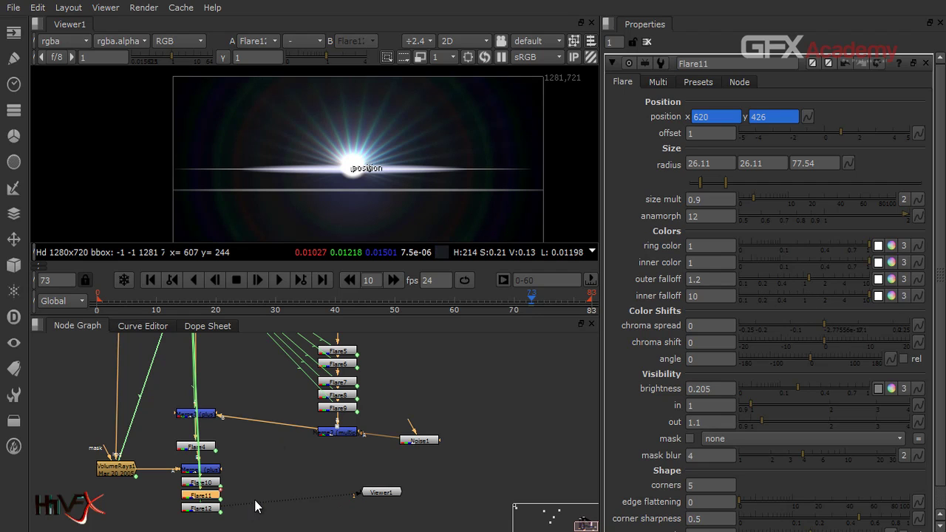
- Insert a copy of Flare11 between Flare11 and Flare12, spacing out the nodes in the chain
middle_click_drag(267, 506, 212, 443)
left_click_drag(212, 444, 210, 462)
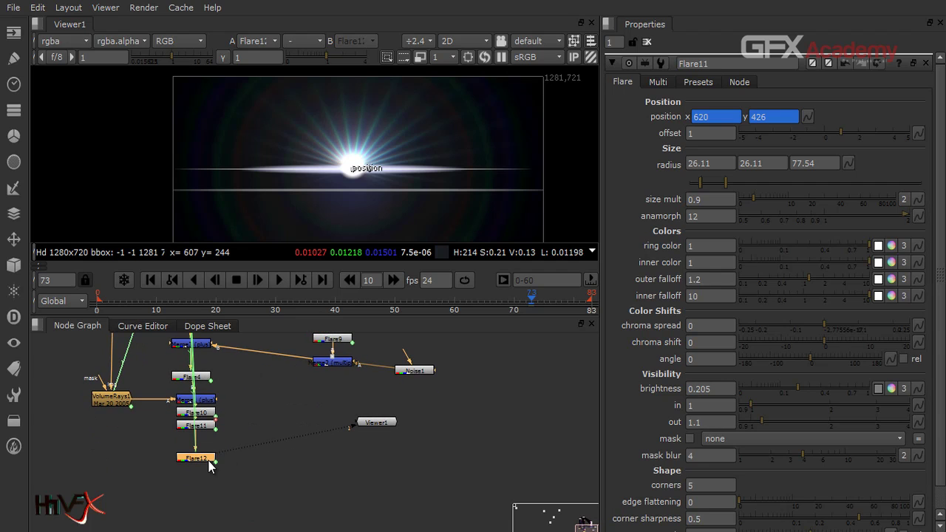
left_click(209, 428)
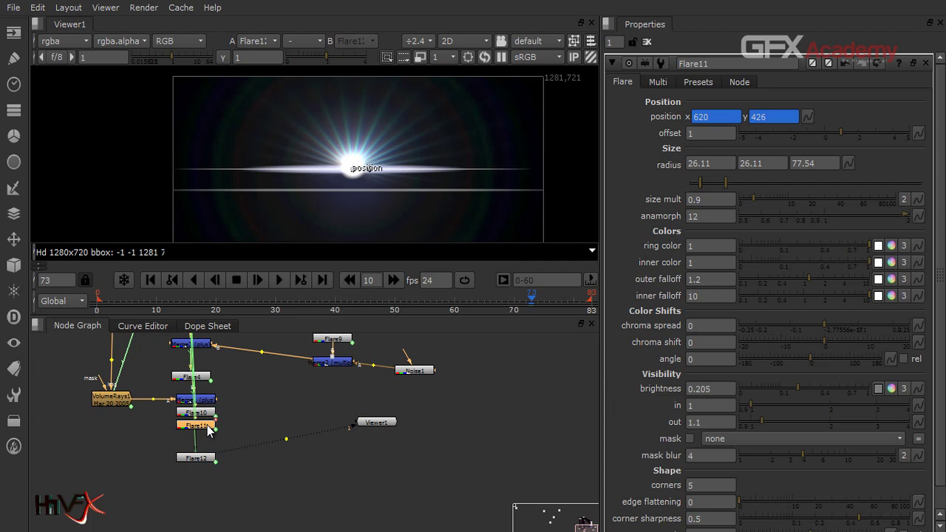
key("ctrl+v")
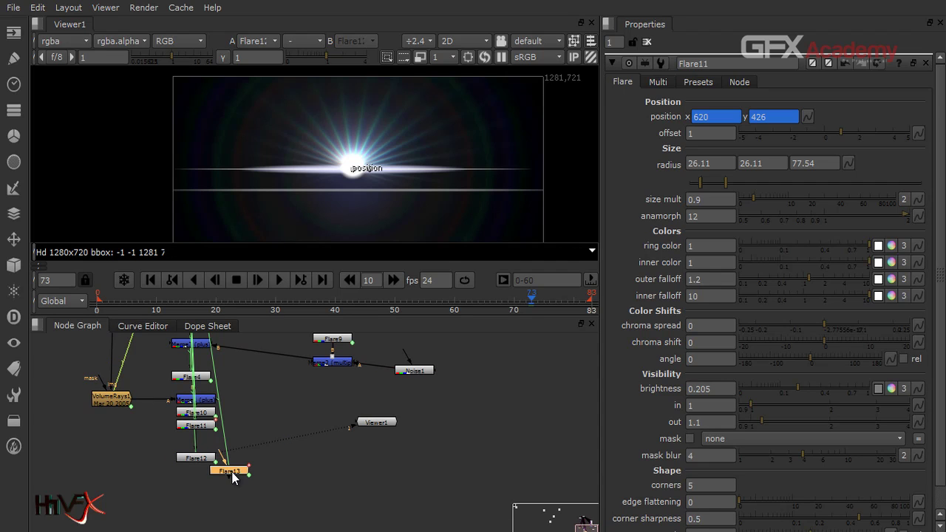
left_click_drag(231, 472, 199, 483)
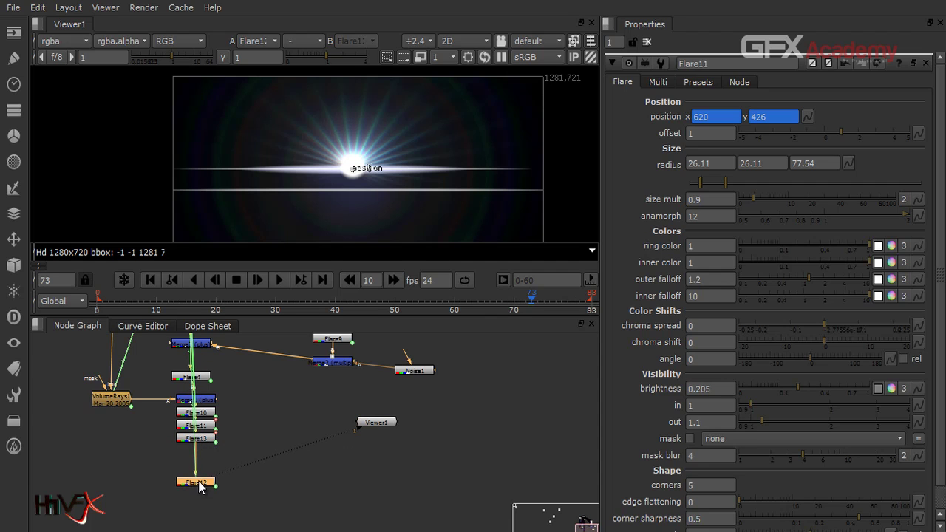
mouse_move(207, 444)
left_mouse_down()
mouse_move(288, 449)
mouse_move(209, 458)
left_mouse_up()
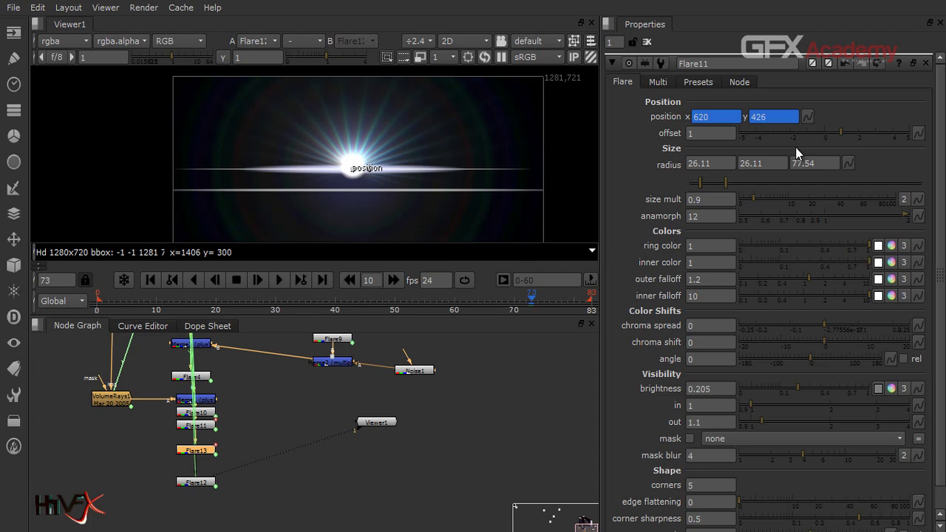
- Set Flare11's offset to -1, size mult to 0.8, and radii to 0, 0 and 88.02
mouse_move(840, 133)
left_mouse_down()
mouse_move(852, 132)
mouse_move(806, 140)
left_mouse_up()
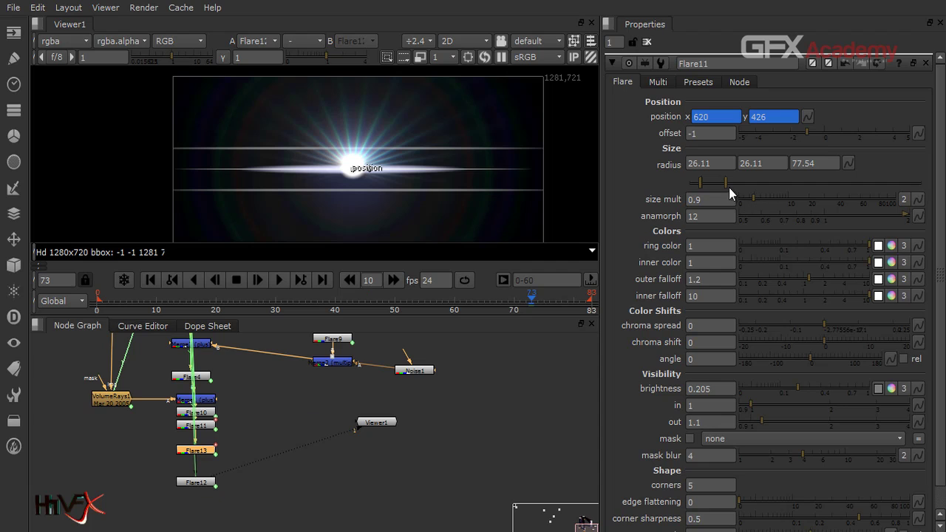
mouse_move(754, 199)
left_mouse_down()
mouse_move(749, 183)
mouse_move(721, 196)
left_mouse_up()
mouse_move(700, 183)
left_mouse_down()
mouse_move(725, 183)
mouse_move(673, 182)
left_mouse_up()
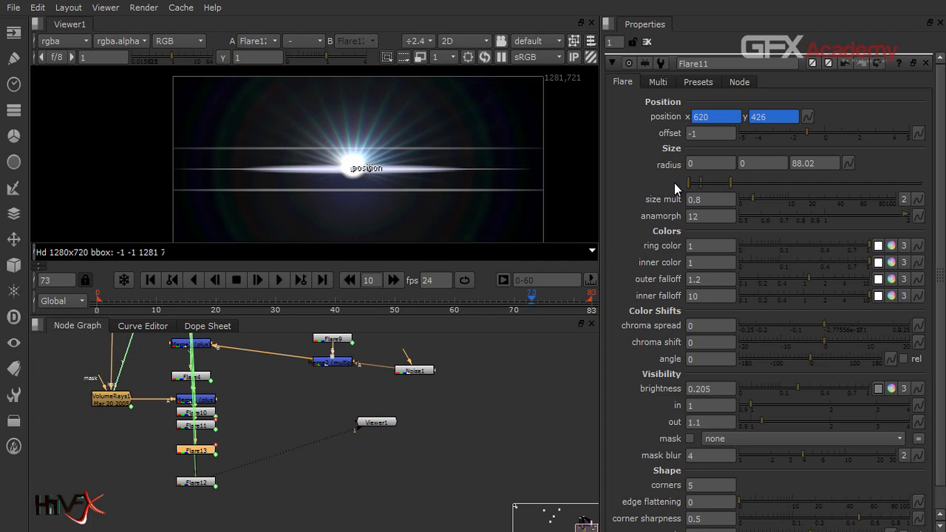
- Toggle Flare11 and Flare13 off and on to identify their streaks, and set Flare13's radii to 2.16, 26.11 and 68.56
left_click(203, 429)
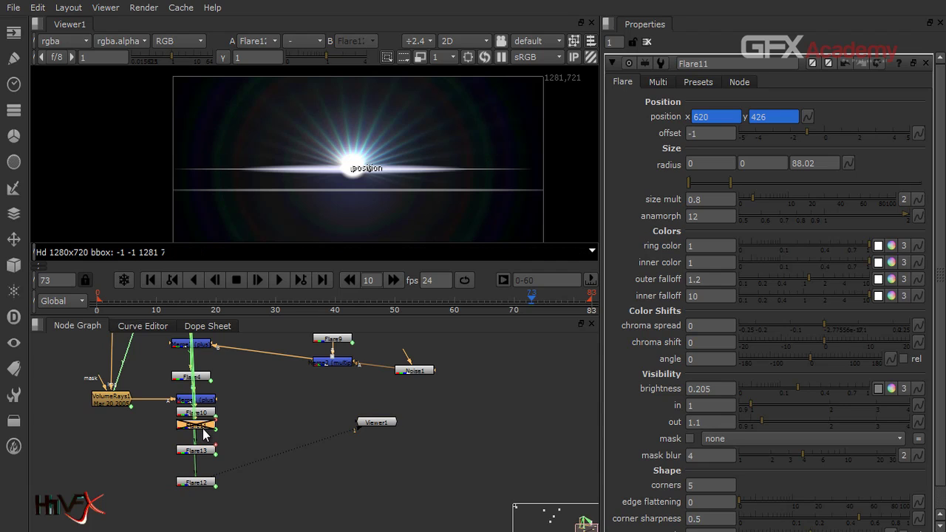
left_click(210, 453)
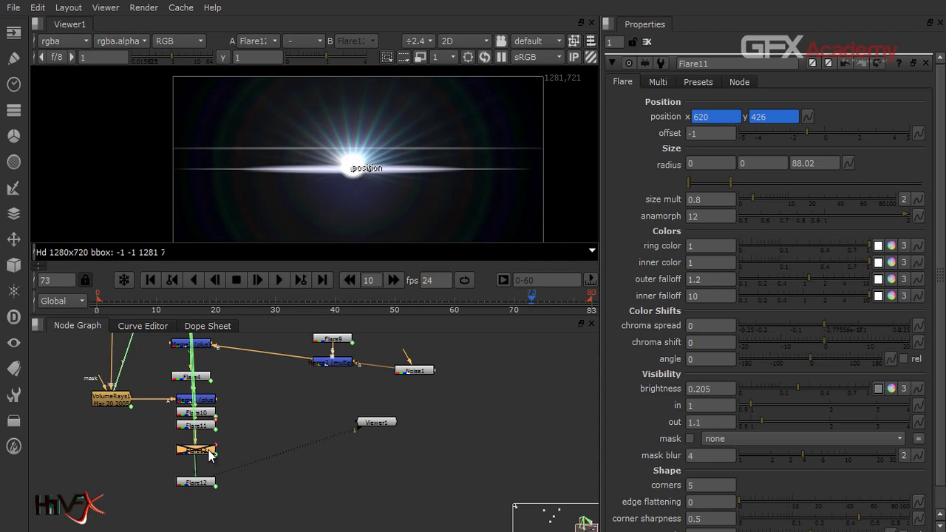
double_click(210, 454)
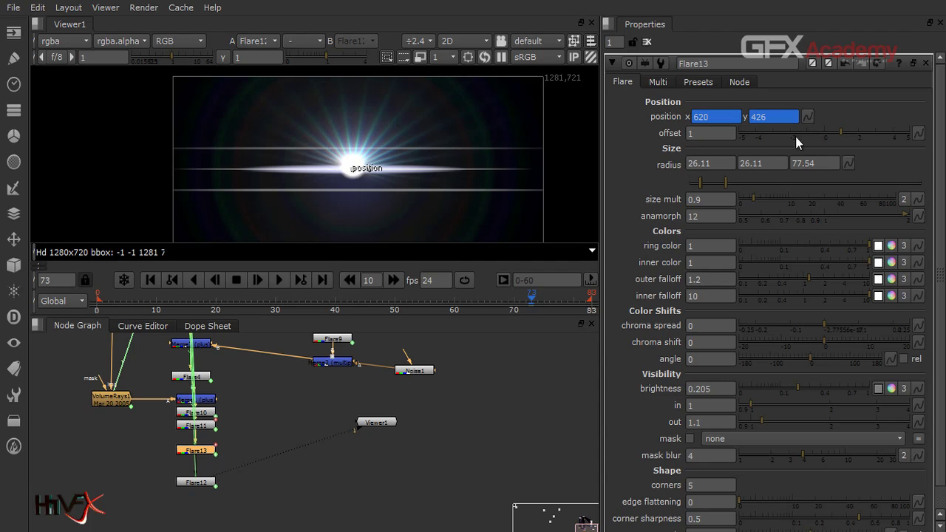
mouse_move(726, 188)
left_mouse_down()
mouse_move(690, 189)
mouse_move(761, 184)
mouse_move(714, 187)
mouse_move(724, 188)
left_mouse_up()
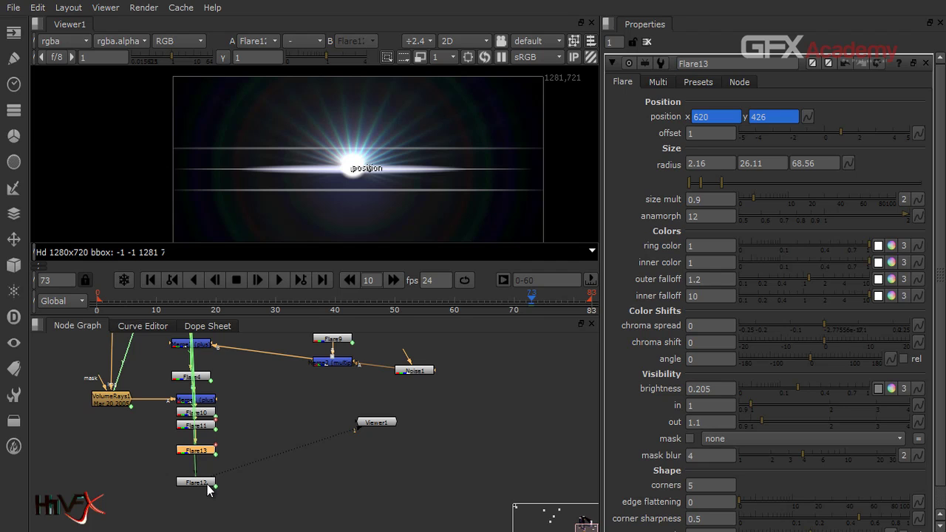
- Spread the streaks apart with offset -1.15 on Flare11 and 2 on Flare13, and set Flare13's outer radius to 58.08
double_click(208, 426)
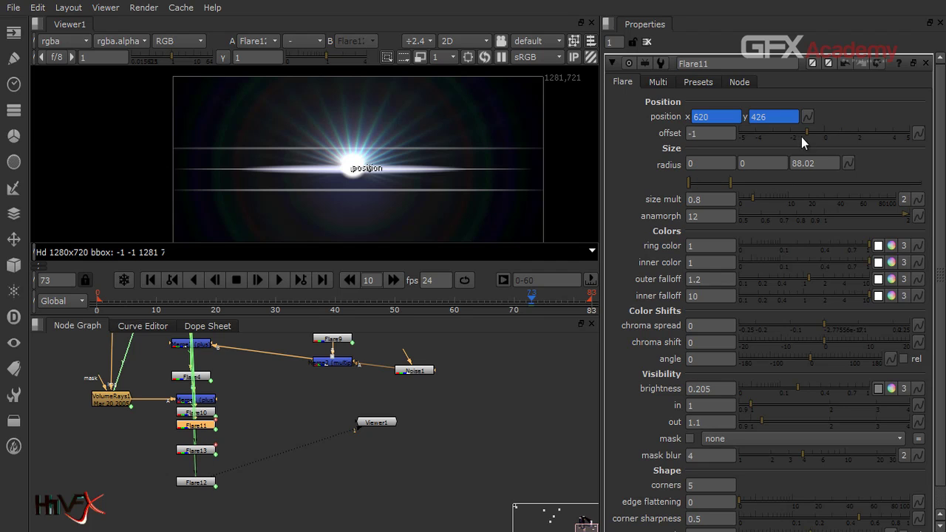
mouse_move(807, 131)
left_mouse_down()
mouse_move(780, 141)
mouse_move(805, 149)
left_mouse_up()
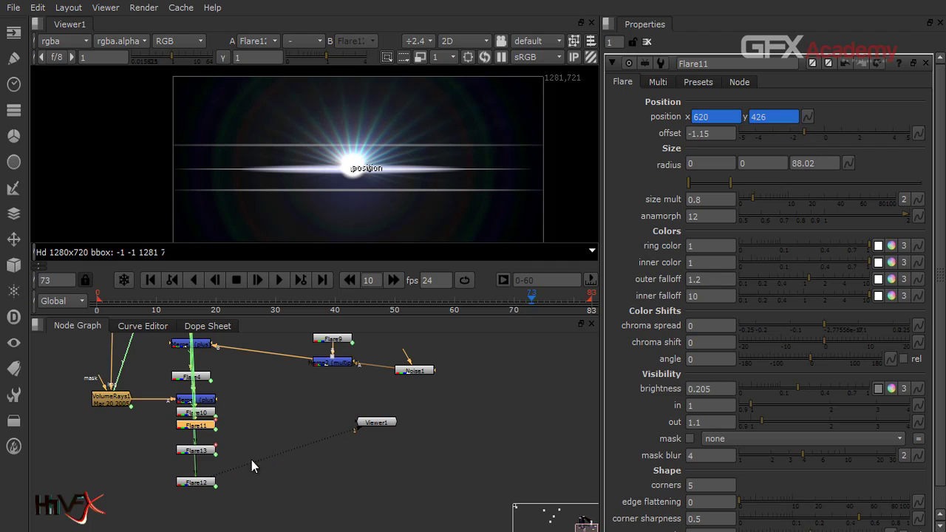
left_click(207, 451)
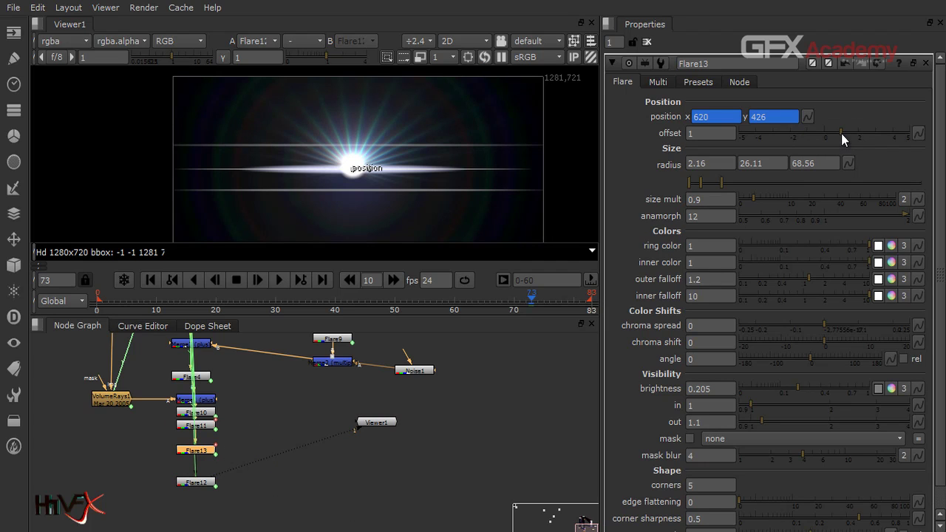
left_click_drag(841, 133, 858, 136)
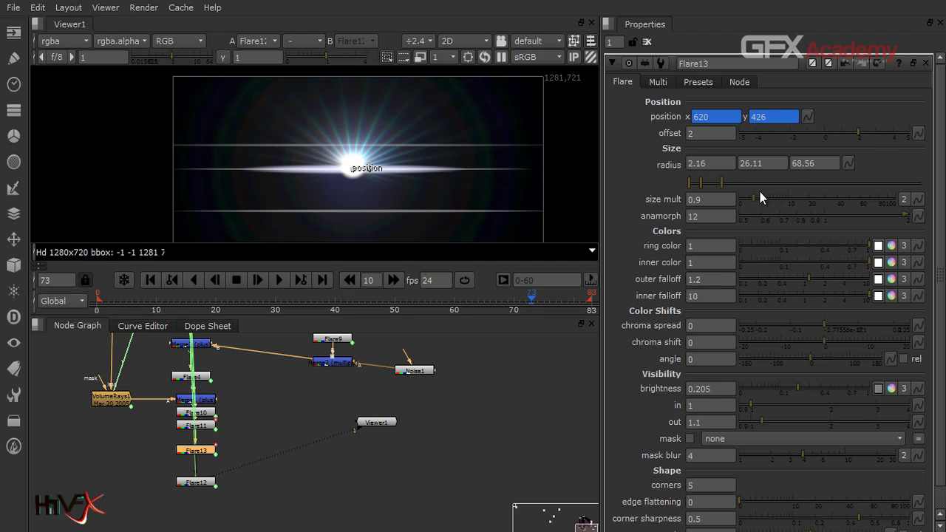
left_click_drag(721, 180, 715, 181)
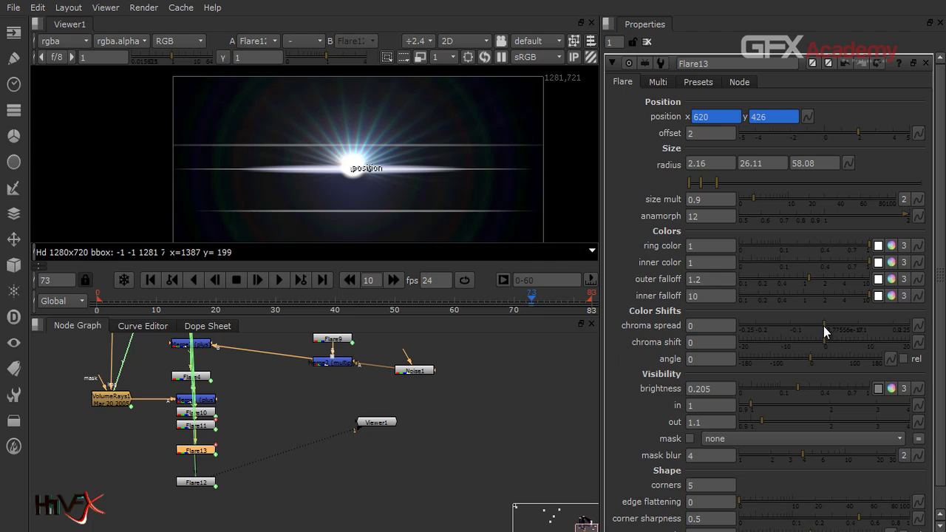
- Try chroma spread 0.075 on Flare13, set Flare11's chroma spread to -0.08, and settle Flare13's at -0.02
left_click_drag(823, 326, 850, 336)
left_click(186, 424)
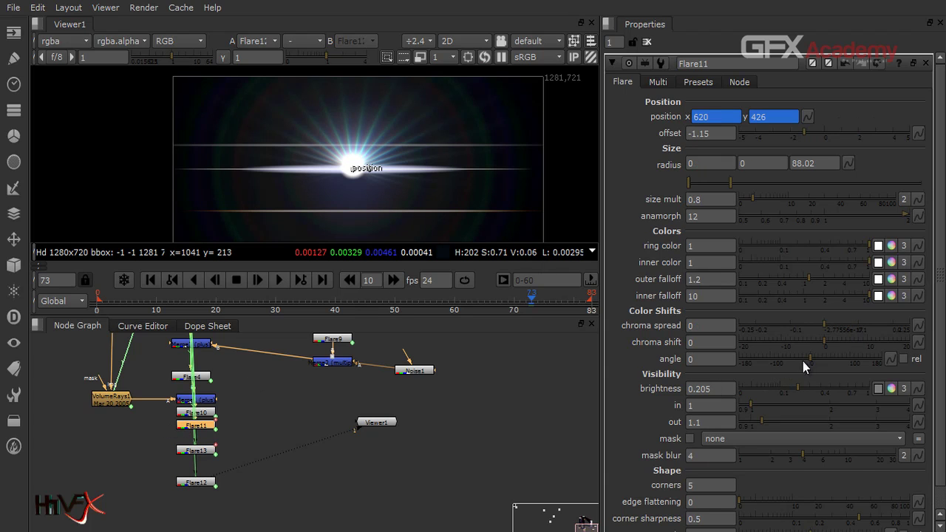
left_click_drag(822, 323, 797, 335)
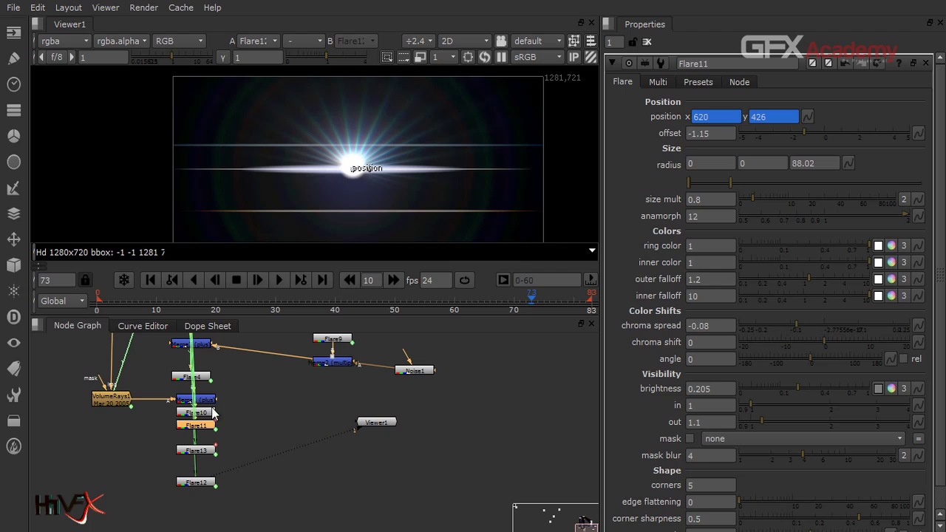
left_click(187, 452)
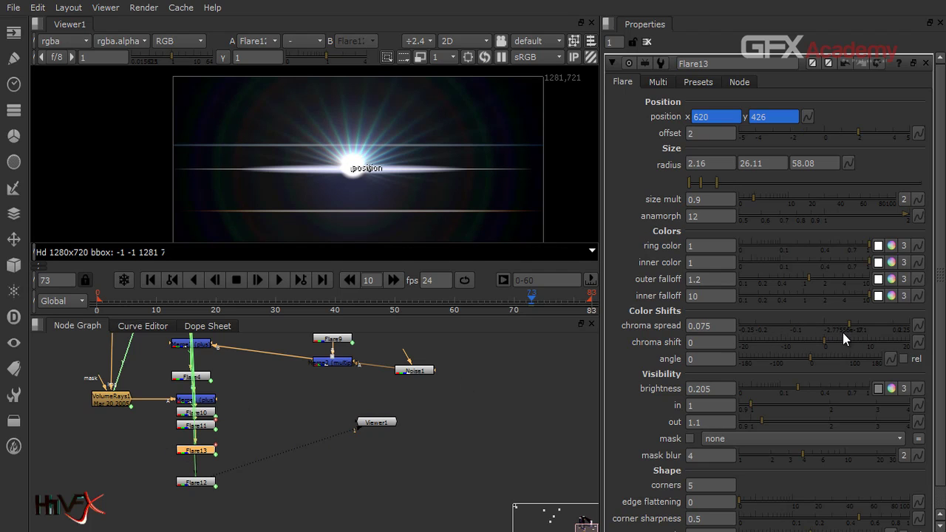
left_click_drag(846, 326, 818, 336)
- View the Read10 reference image in the viewer, and compare it with the output of Flare11
scroll(219, 441, "up", 2)
scroll(263, 457, "down", 4)
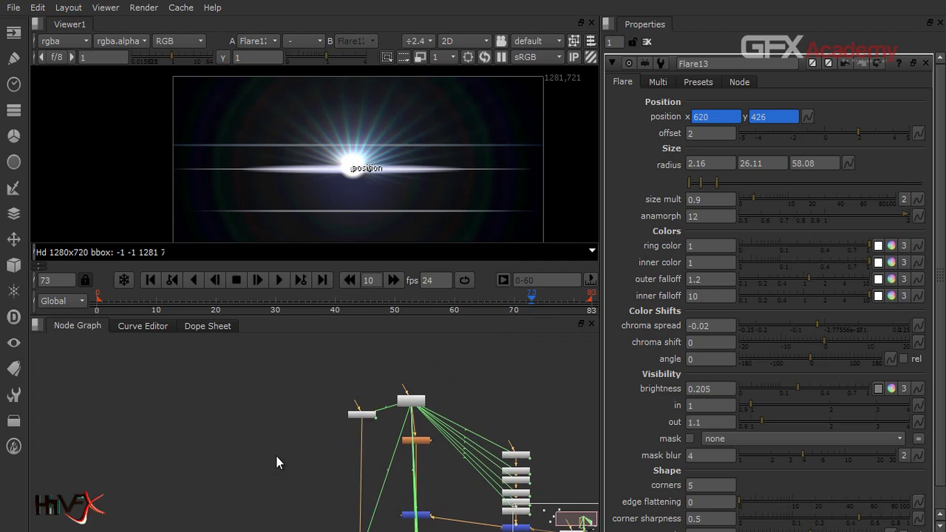
middle_click_drag(276, 455, 269, 444)
left_click_drag(84, 487, 356, 414)
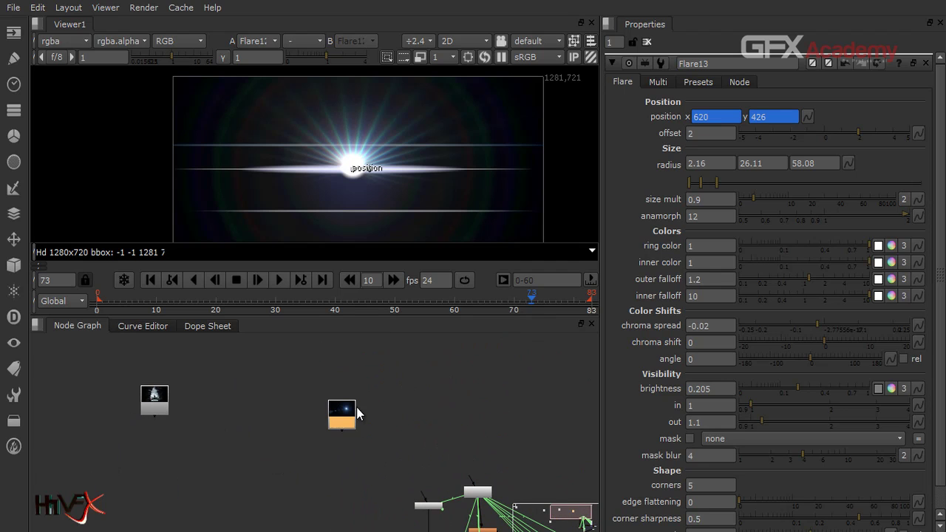
key("1")
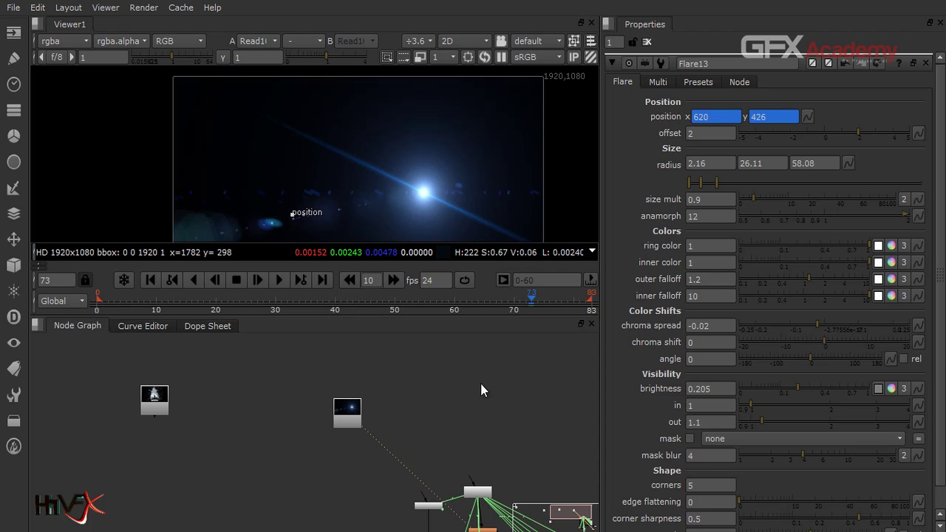
middle_click_drag(505, 418, 489, 389)
left_click(316, 403)
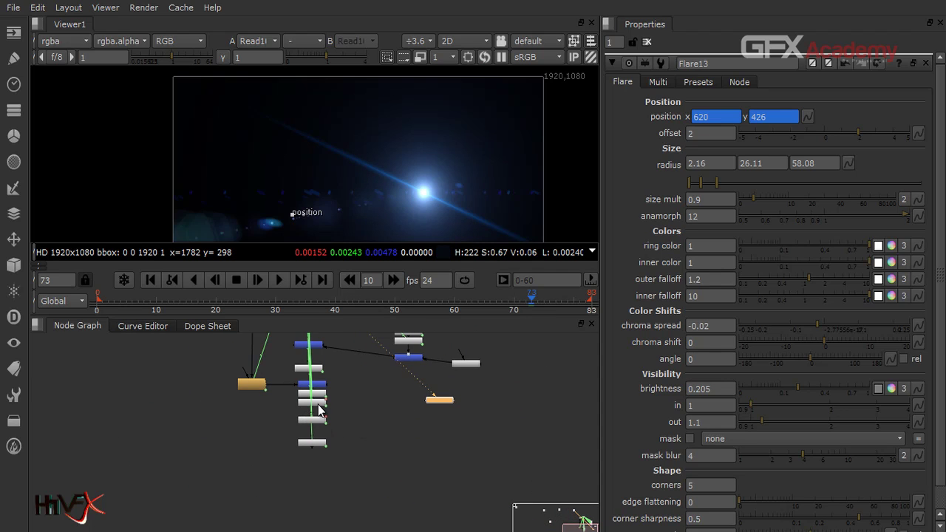
key("1")
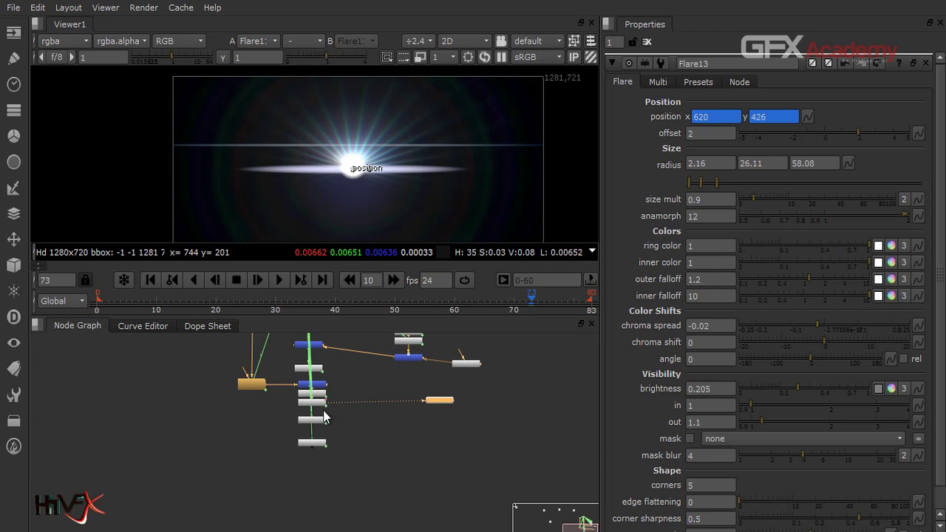
- Disable and re-enable Flare11, Flare13 and Flare10 in turn to identify which one produces the thick central streak
scroll(323, 415, "up", 5)
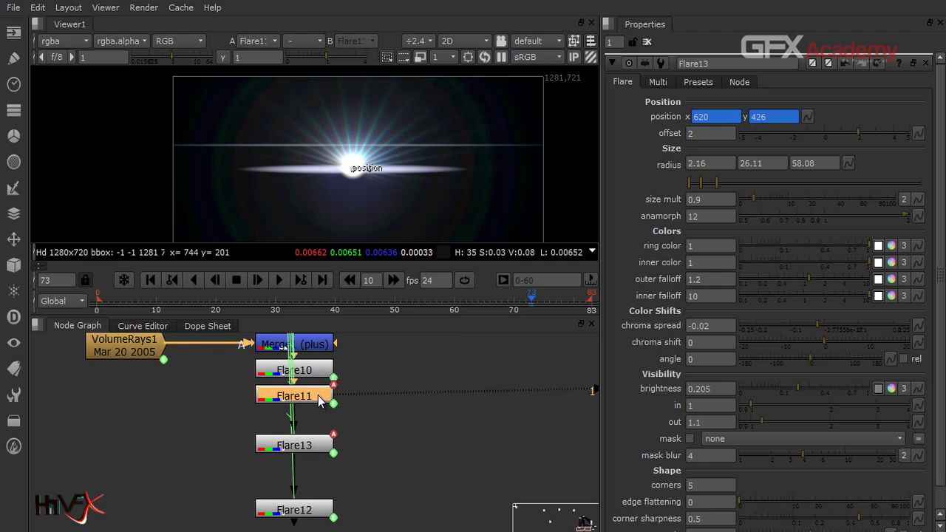
key("d")
key("d")
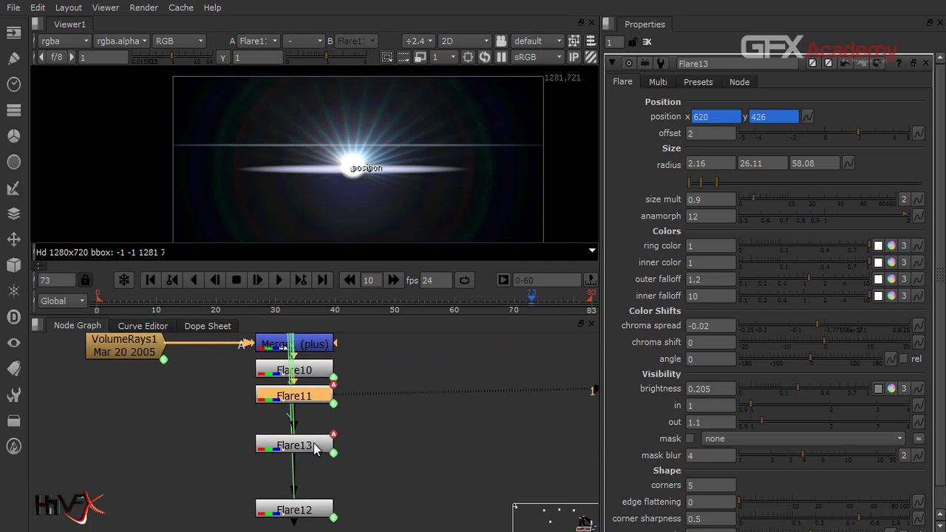
left_click(314, 447)
key("d")
key("d")
left_click(305, 367)
key("d")
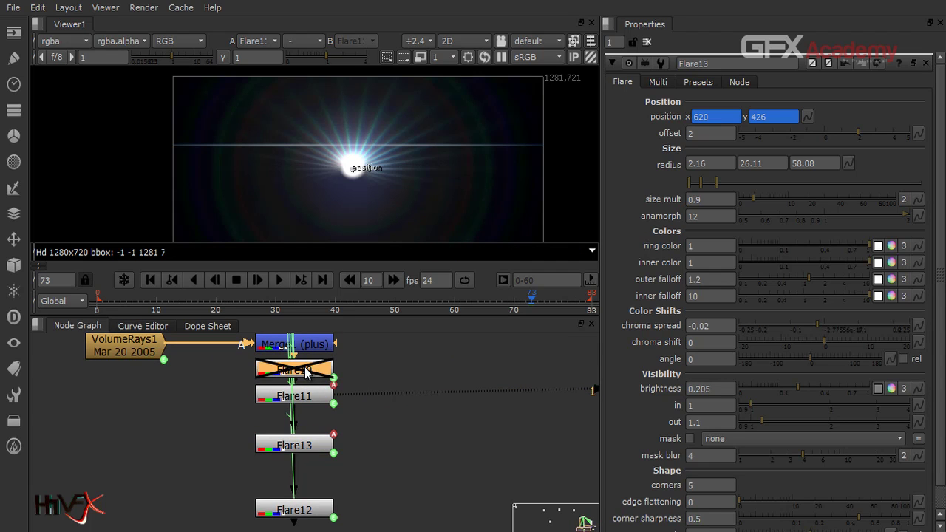
key("d")
- Change Flare10's brightness color to a darker blue with red 0.035, green 0.138 and blue 0.365
double_click(309, 373)
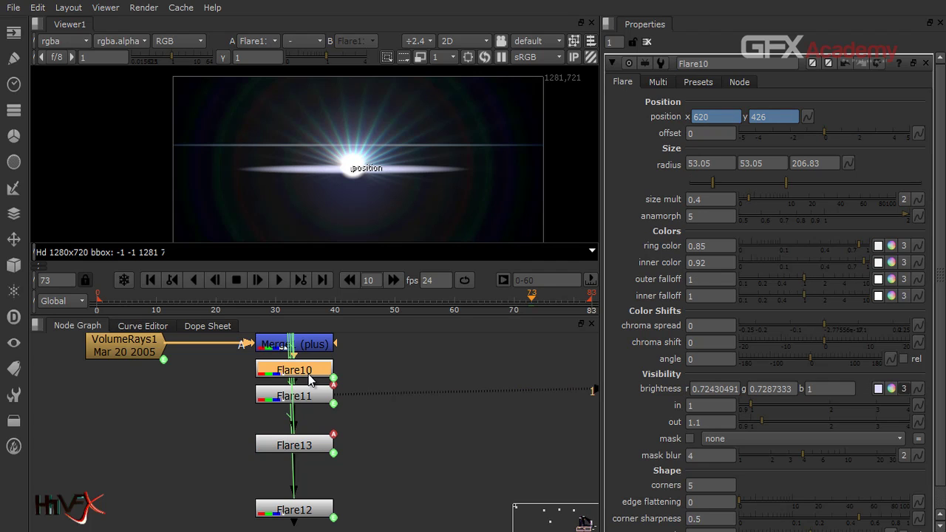
left_click(891, 389)
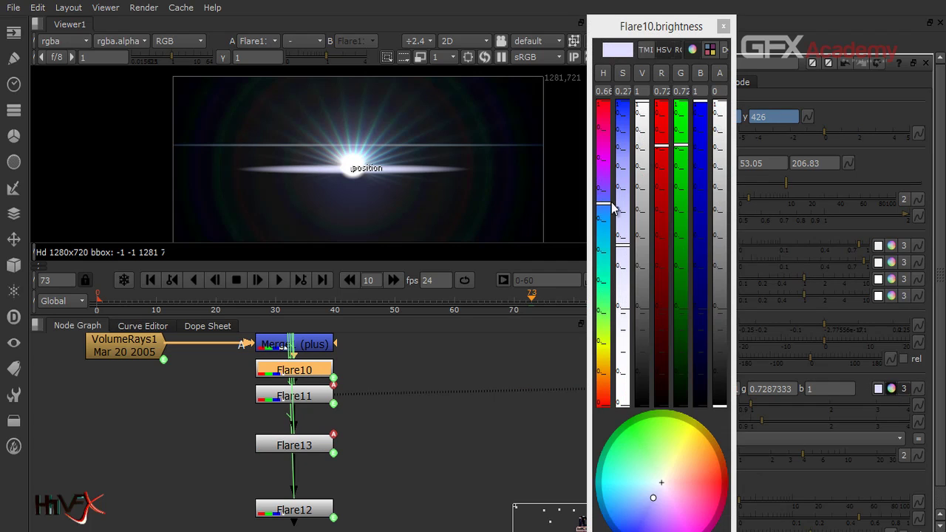
left_click_drag(634, 530, 629, 528)
left_click_drag(643, 108, 653, 227)
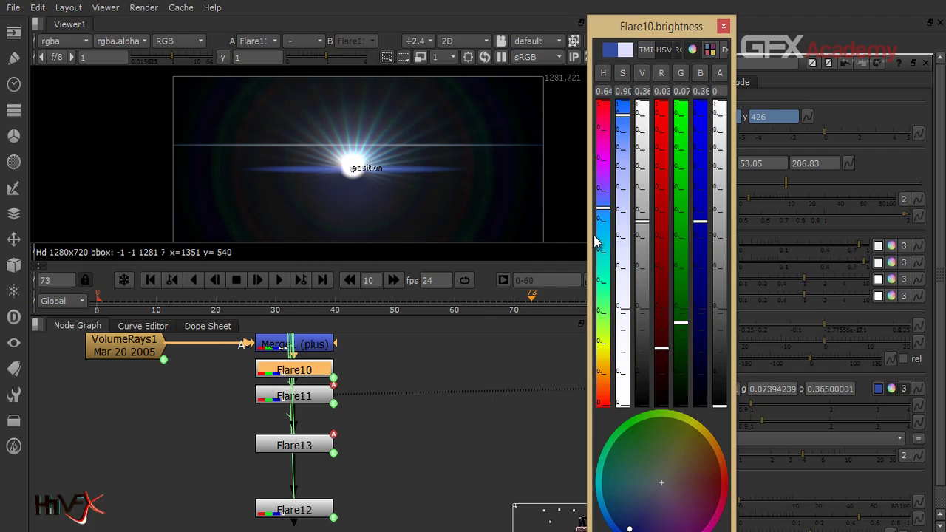
left_click_drag(605, 210, 604, 222)
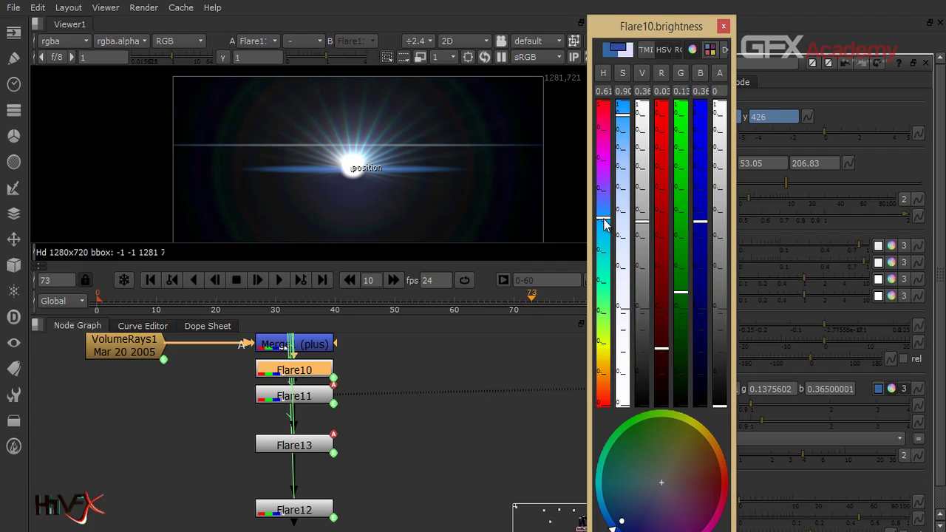
left_click(723, 28)
- Display the output of Flare12 in the viewer and examine the blue central streak against the rest of the flare
scroll(353, 205, "down", 2)
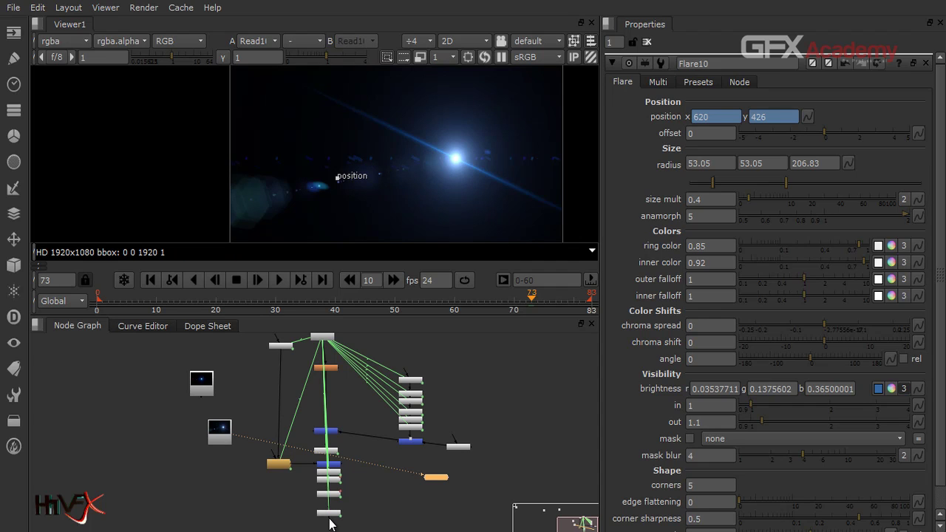
left_click(330, 512)
key("1")
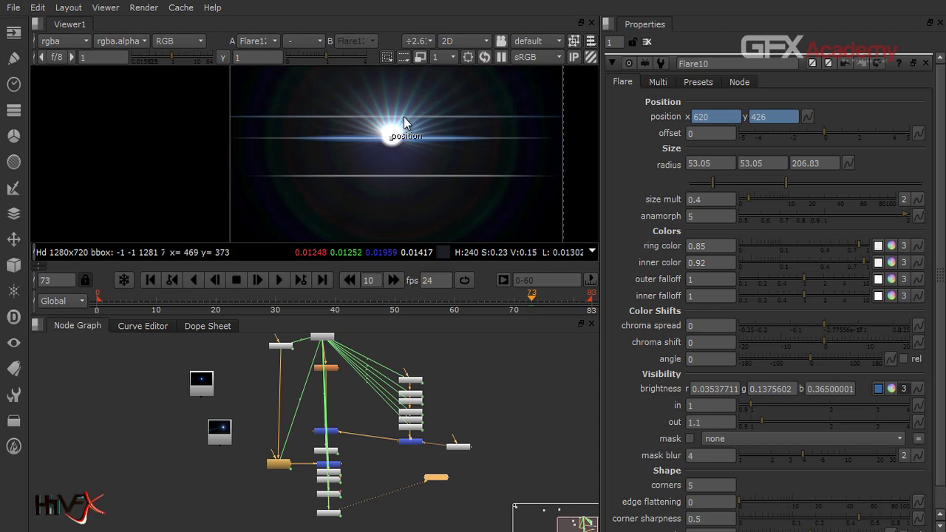
scroll(412, 116, "down", 1)
scroll(415, 120, "down", 1)
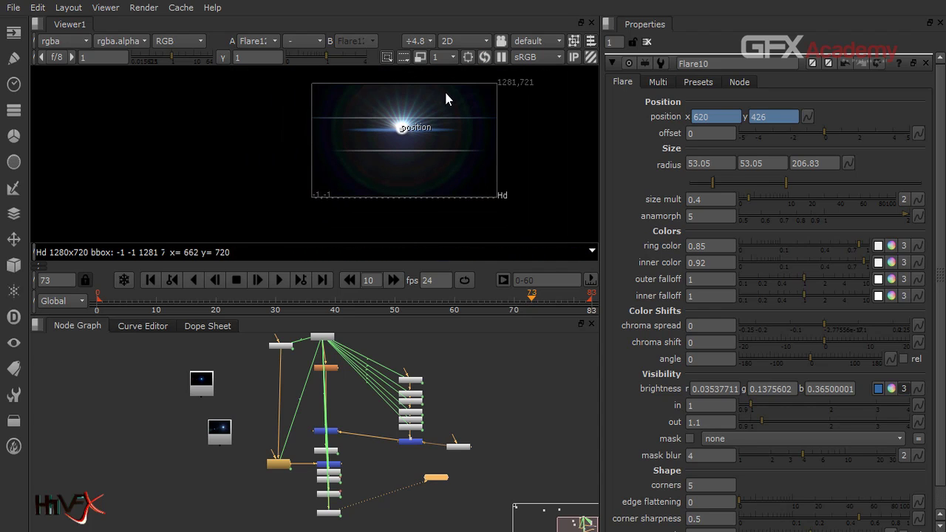
scroll(382, 132, "up", 3)
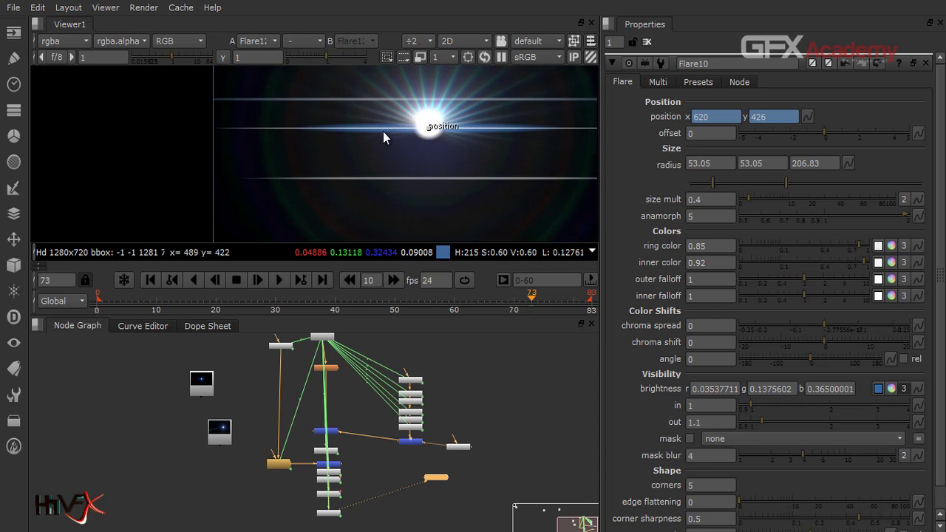
scroll(348, 156, "down", 2)
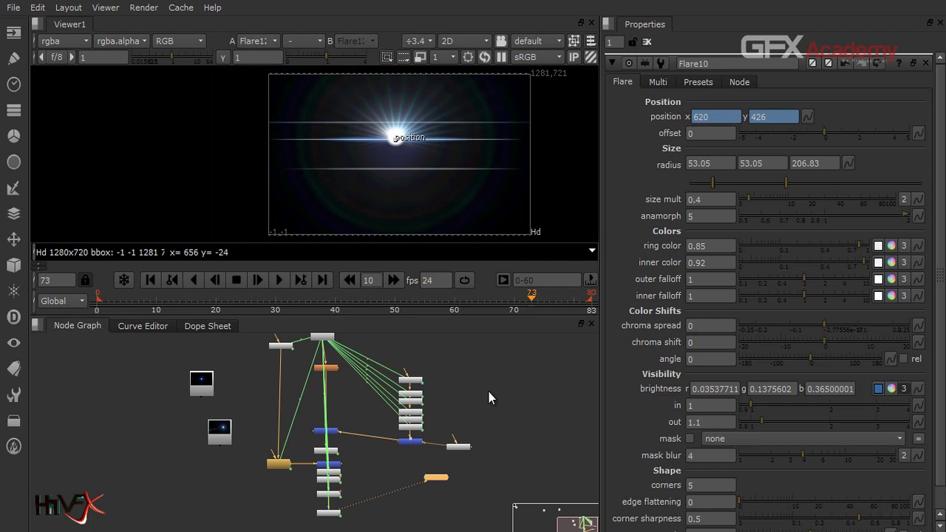
- Add a new Flare node after Flare12 at the end of the chain
scroll(323, 489, "up", 2)
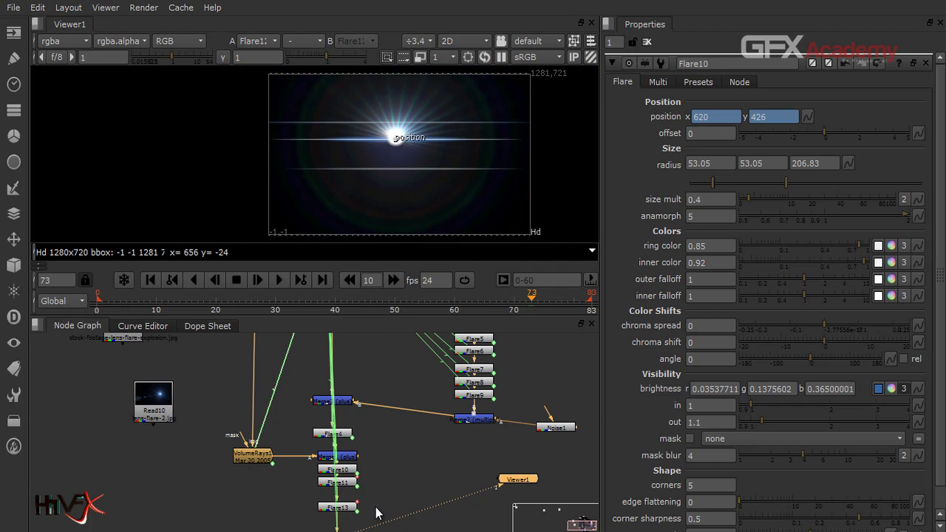
middle_click_drag(376, 509, 372, 451)
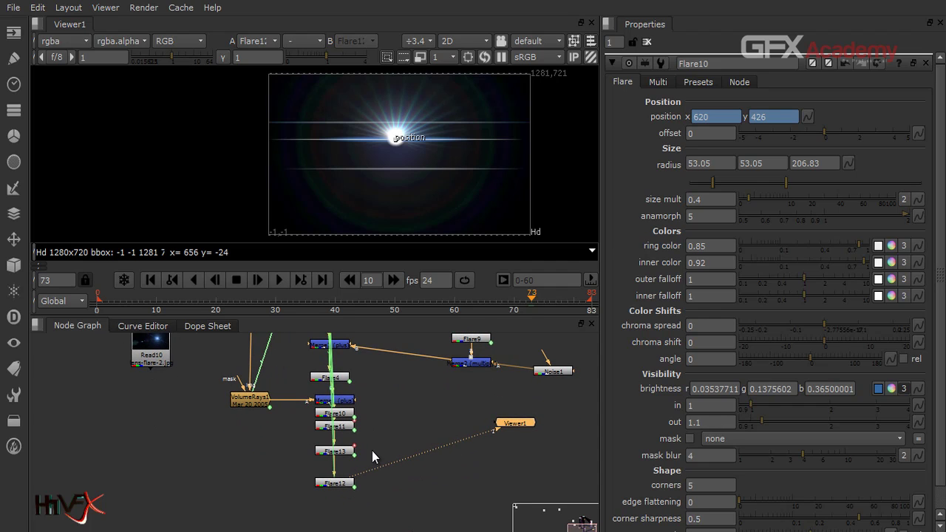
left_click(345, 485)
key("Tab")
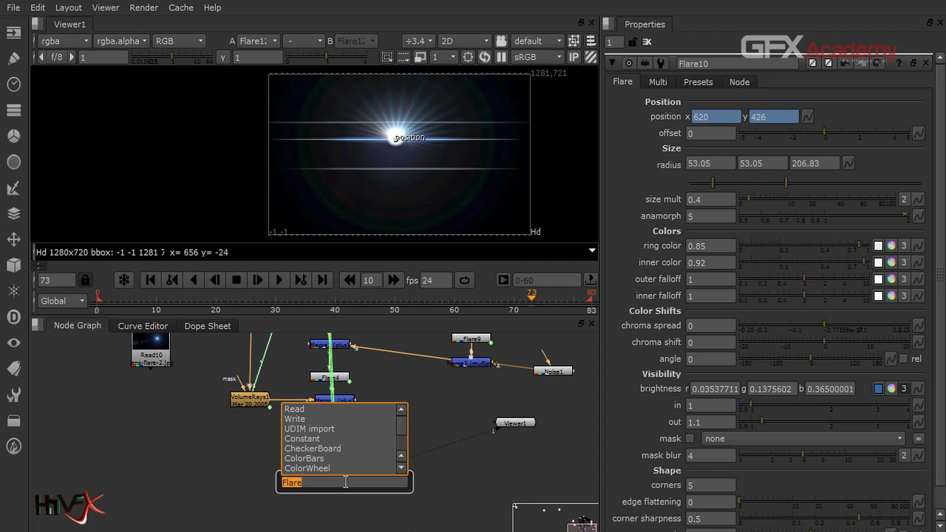
key("Return")
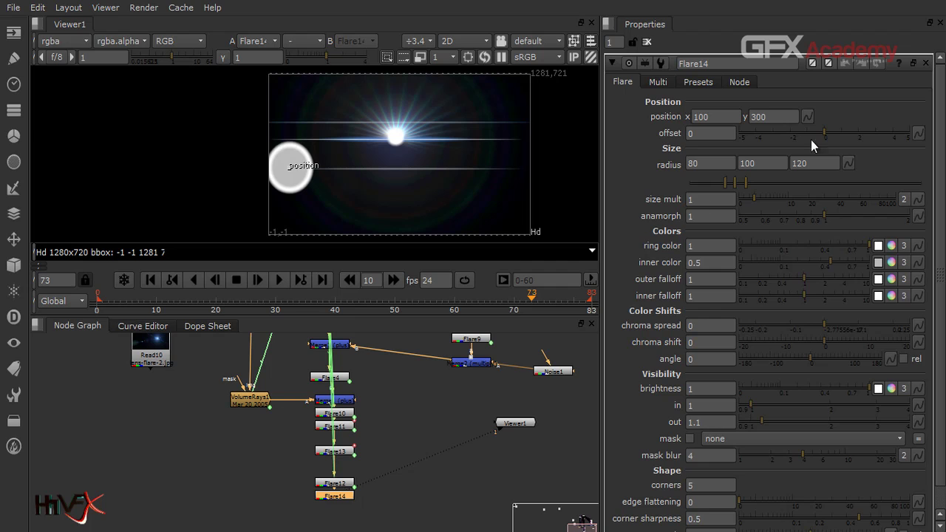
left_click(804, 116)
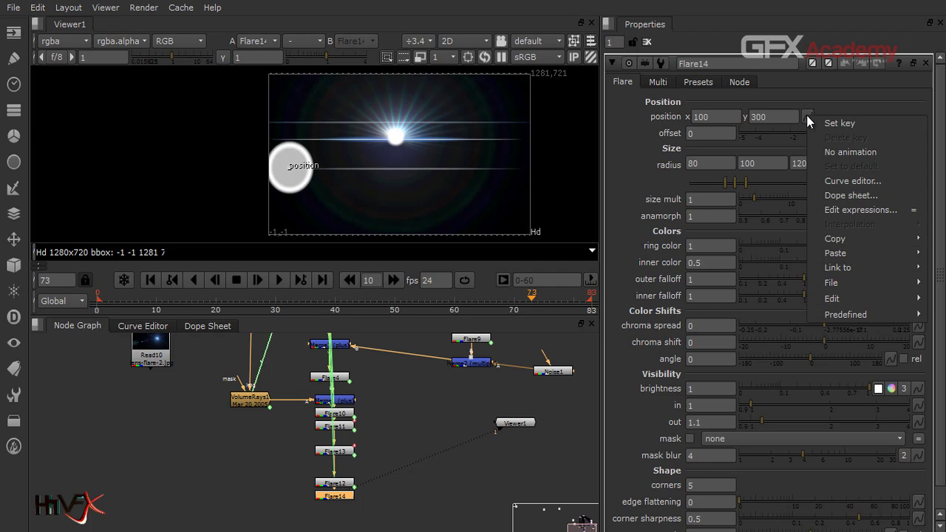
left_click(845, 213)
key("ctrl+v")
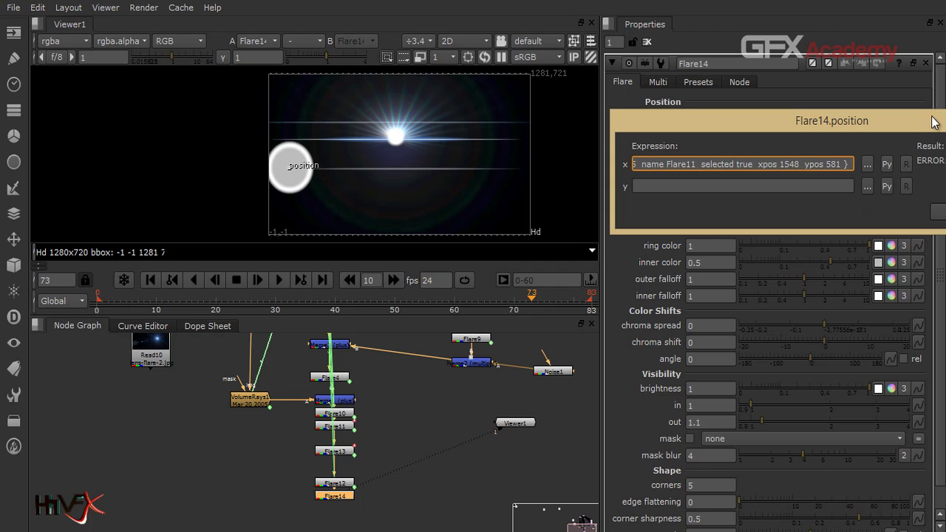
left_click(702, 236)
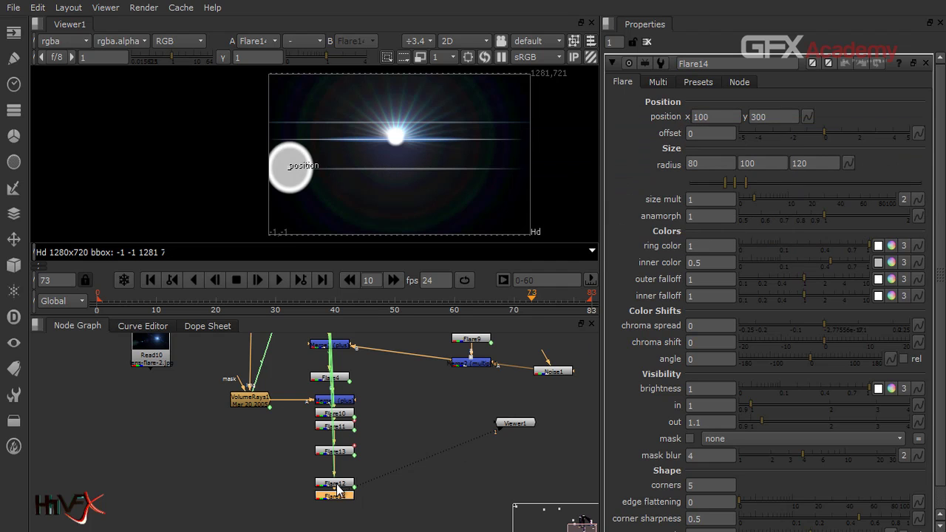
- Copy the position expression from Flare12 and apply parent.Flare1.position to both x and y of Flare14's position
left_click(804, 119)
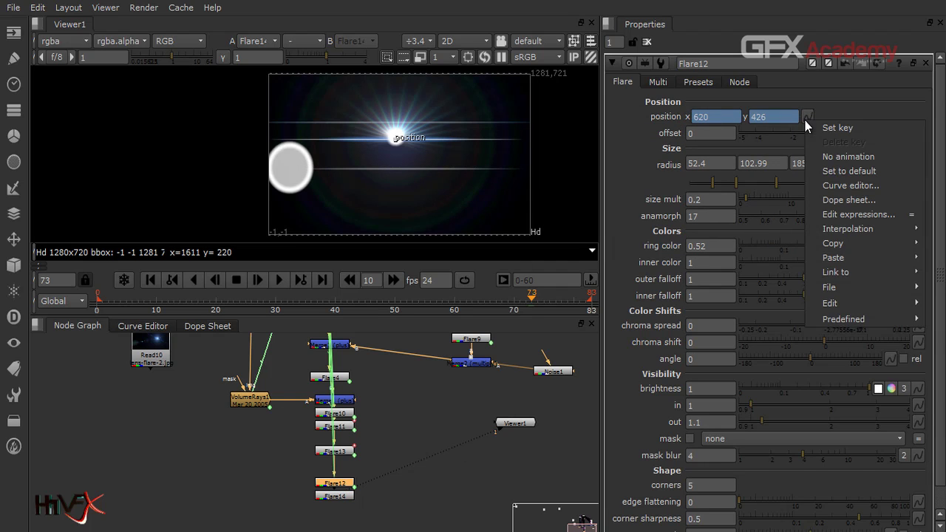
left_click(856, 211)
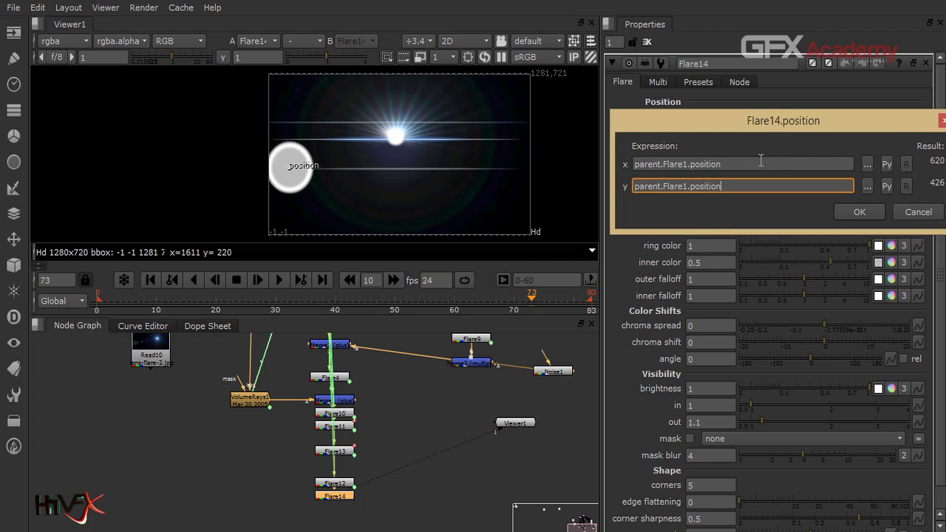
left_click(874, 215)
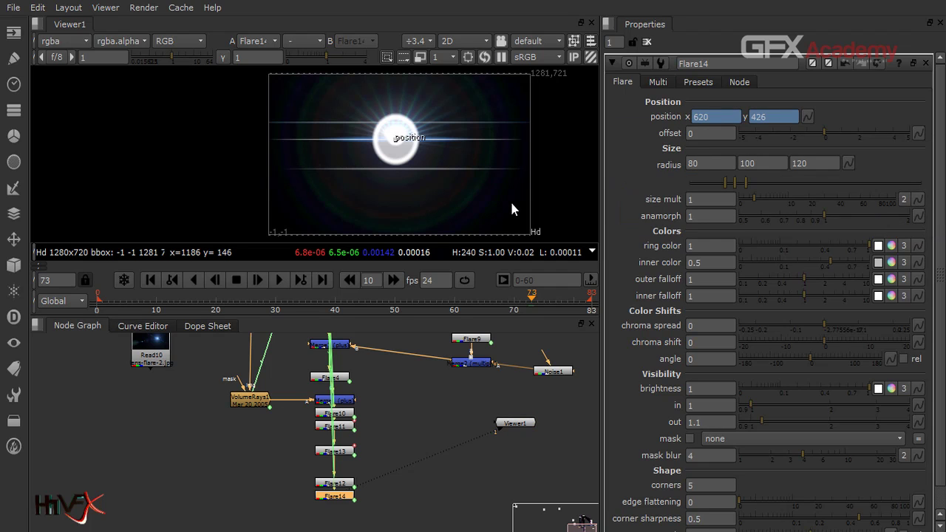
- Set Flare14's inner color to 0 so only the outer ring of the flare is drawn
left_click(737, 265)
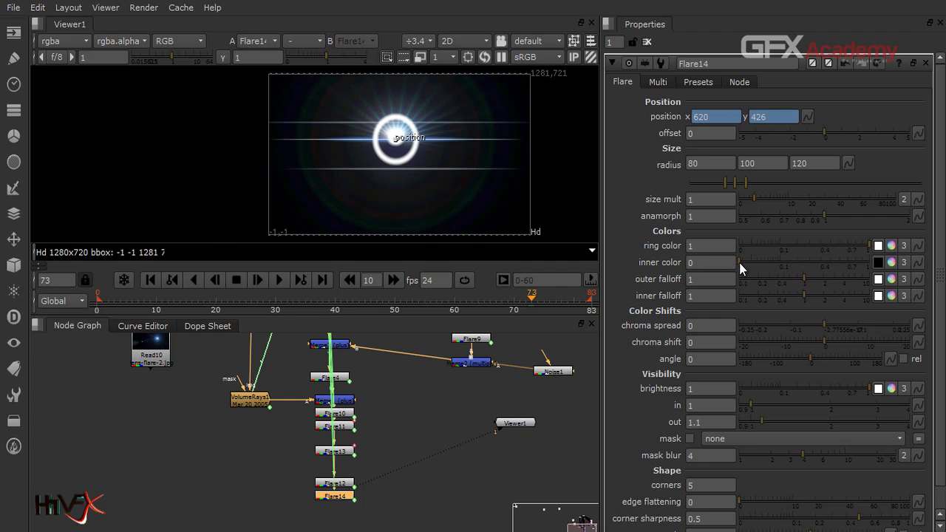
scroll(395, 145, "up", 5)
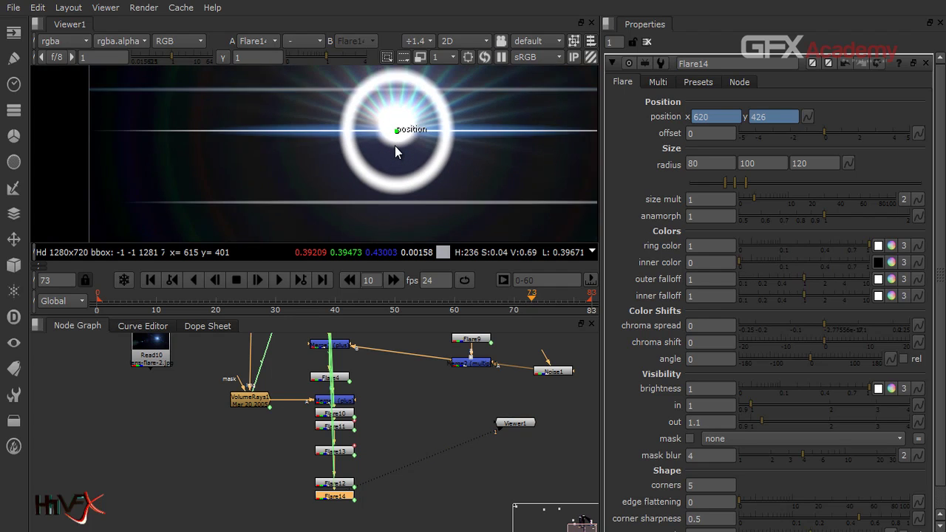
scroll(395, 146, "down", 2)
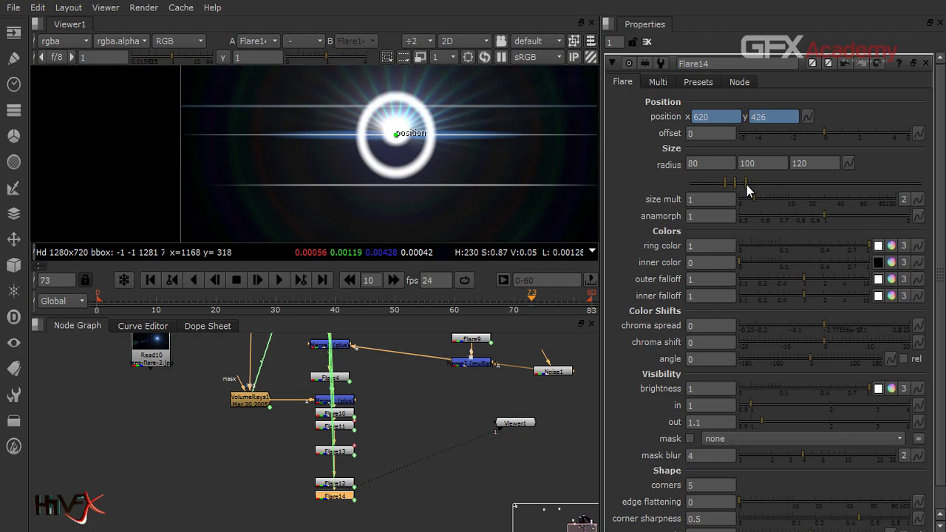
left_click_drag(746, 185, 735, 187)
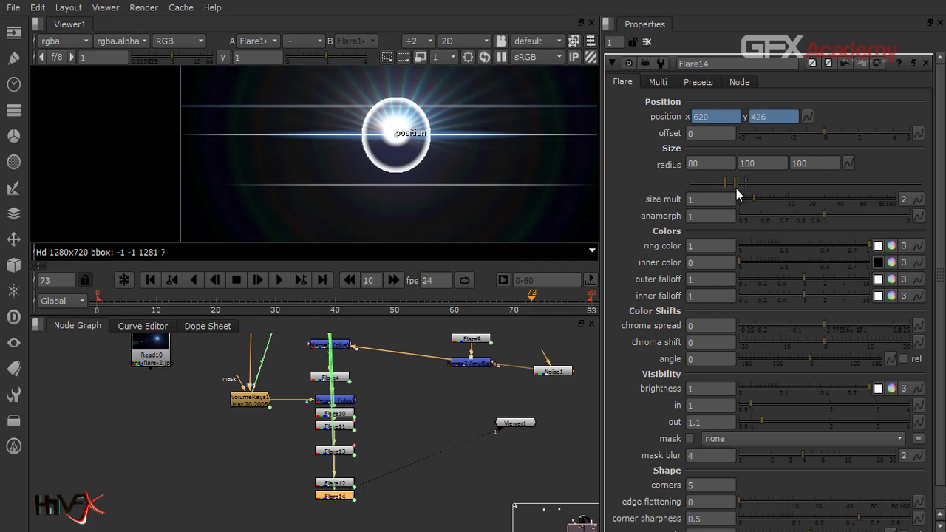
key("ctrl+z")
key("ctrl+z")
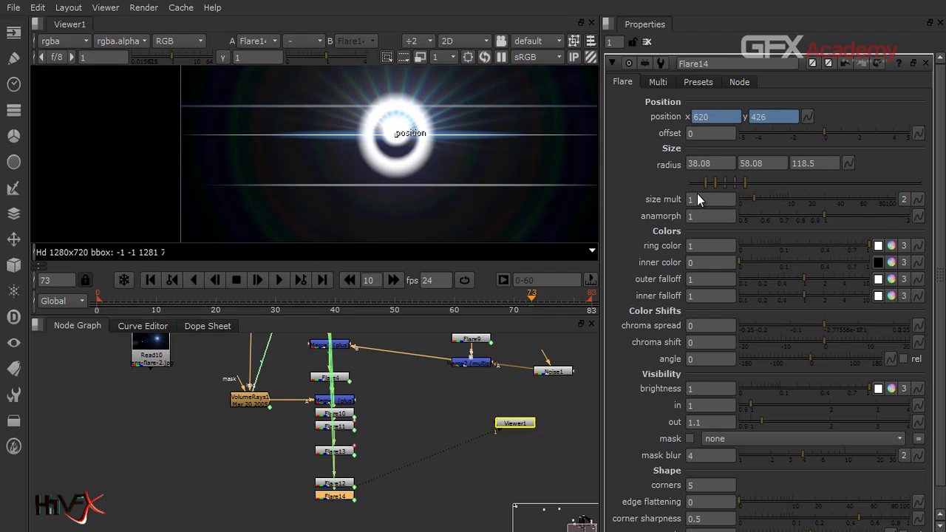
- Thin and enlarge Flare14's ring by setting its radius to 102.99, 106.52 and 109.52 and its size mult to 1.8
left_click_drag(696, 193, 743, 194)
scroll(468, 183, "up", 3)
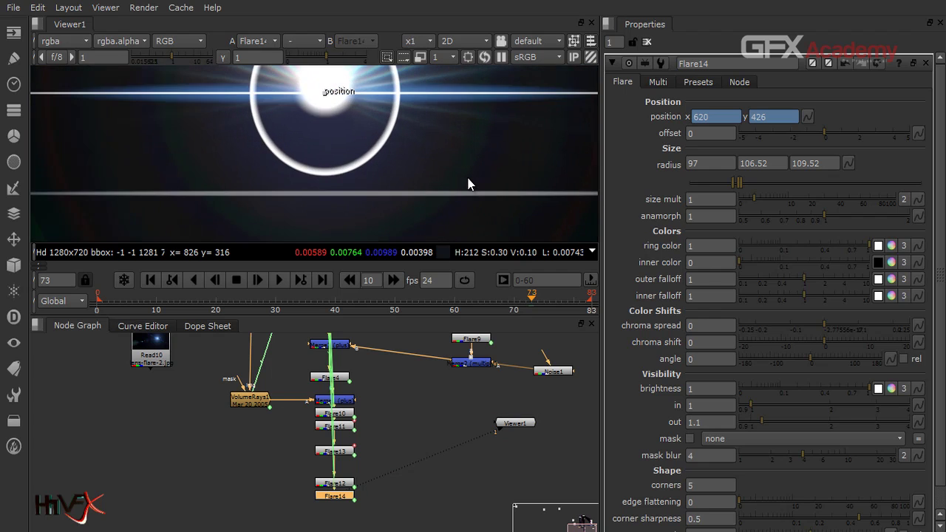
mouse_move(755, 200)
left_mouse_down()
mouse_move(769, 198)
mouse_move(759, 202)
left_mouse_up()
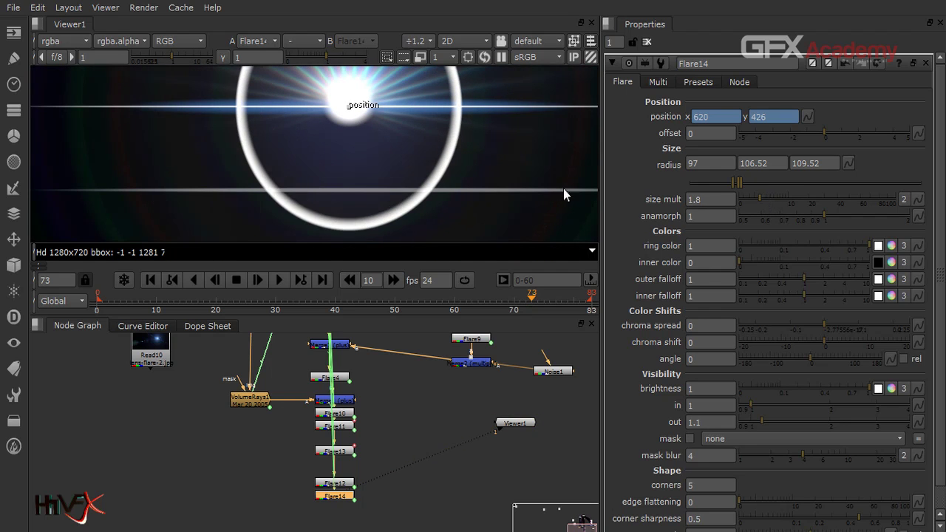
scroll(552, 183, "down", 3)
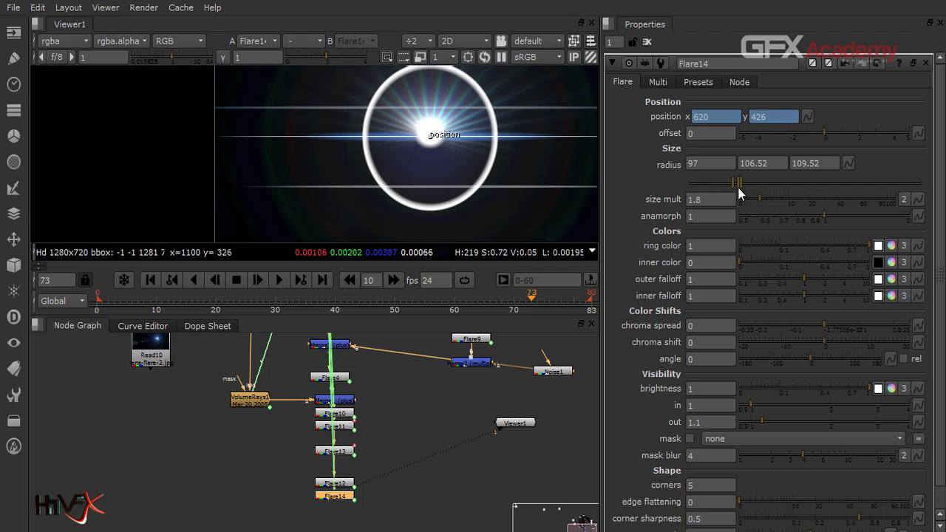
left_click_drag(734, 186, 737, 189)
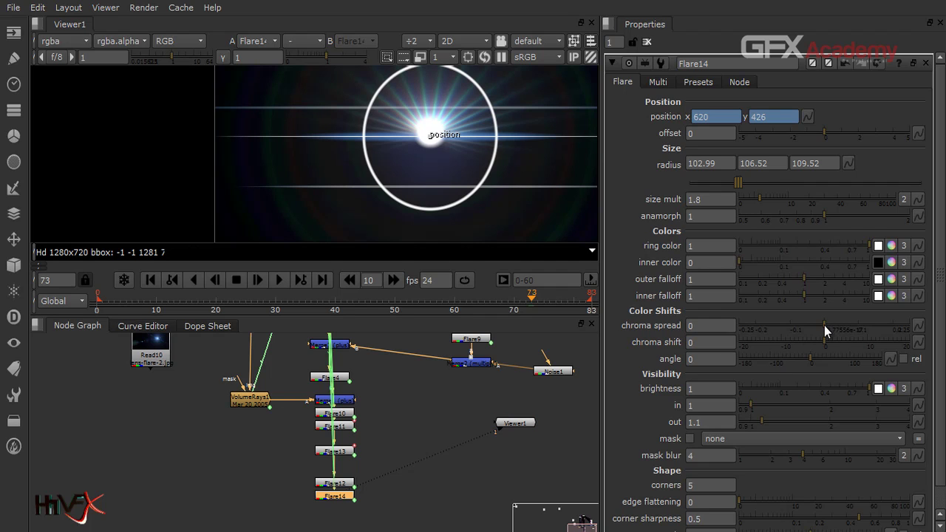
- Give Flare14's ring rainbow edges with chroma spread 0.02, chroma shift -2.4 and angle -112
left_click_drag(823, 325, 830, 326)
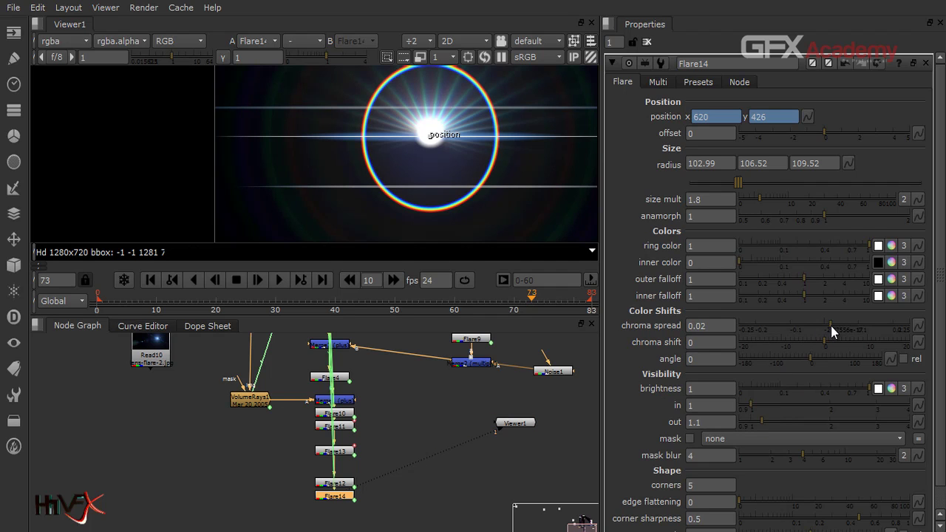
scroll(403, 232, "down", 2)
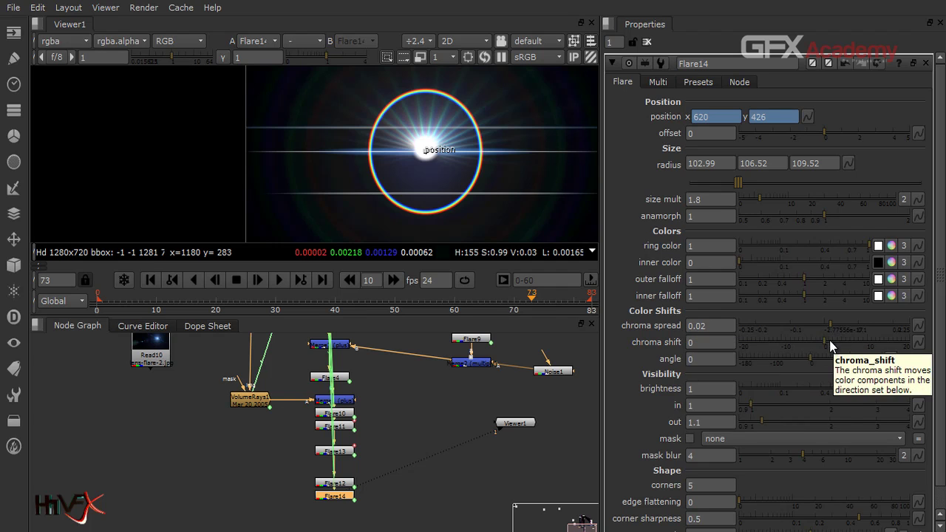
left_click_drag(822, 342, 766, 359)
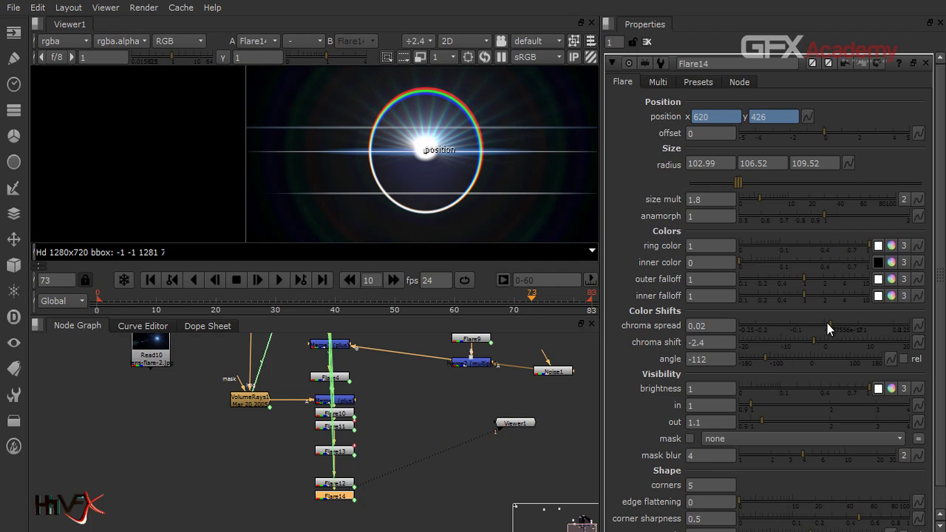
left_click_drag(829, 322, 813, 341)
- Set Flare14's brightness to 0.185, its anamorph to 1.13 and its radius to 82.03, 109.52 and 109.52
left_click_drag(868, 388, 794, 391)
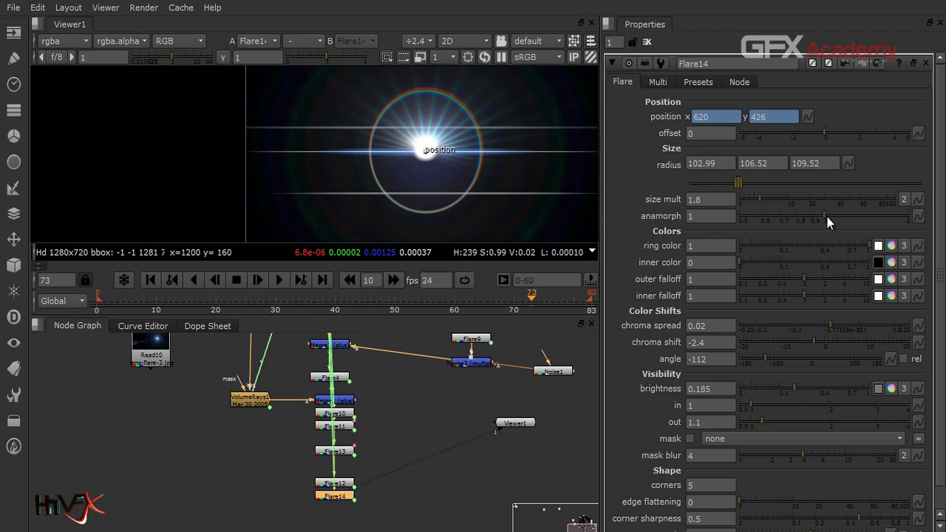
left_click_drag(827, 216, 839, 217)
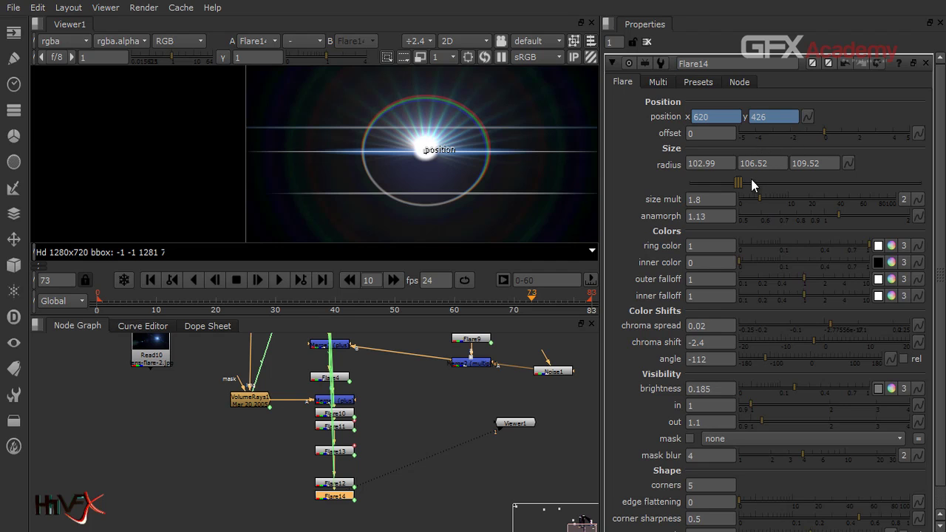
mouse_move(742, 188)
left_mouse_down()
mouse_move(760, 192)
mouse_move(713, 190)
mouse_move(726, 193)
left_mouse_up()
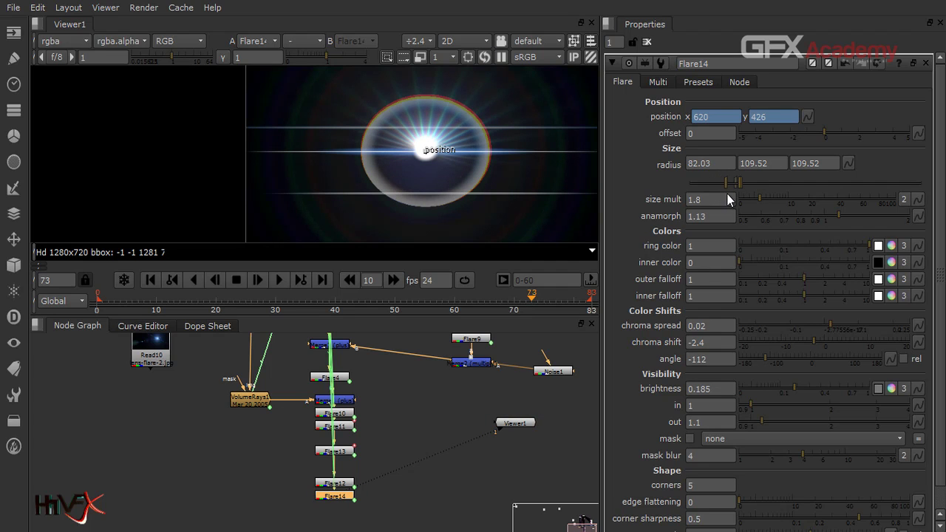
- Tint Flare14's brightness a dark purple with red about 0.0232, green 0.0145 and blue 0.058
left_click(890, 389)
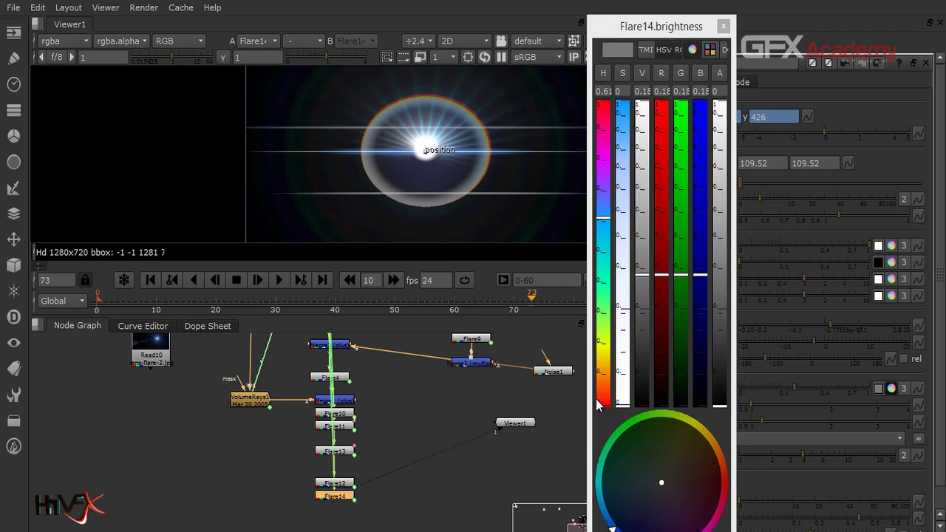
left_click(623, 135)
mouse_move(623, 135)
left_mouse_down()
mouse_move(624, 161)
mouse_move(623, 140)
left_mouse_up()
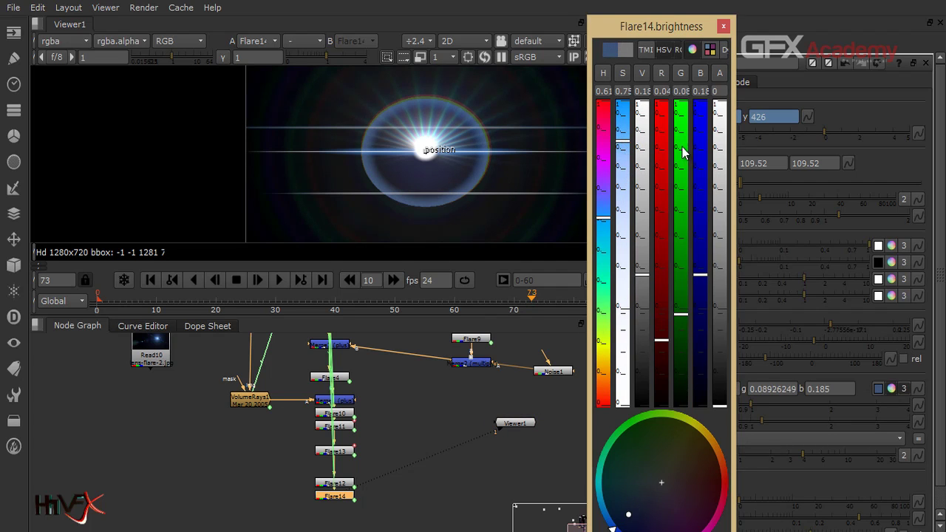
left_click(599, 147)
left_click_drag(604, 147, 608, 190)
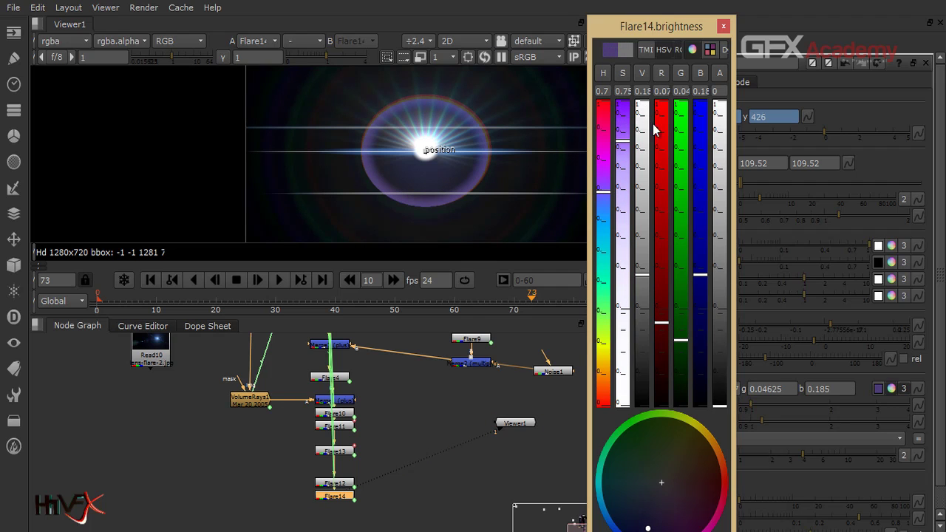
left_click_drag(644, 278, 654, 332)
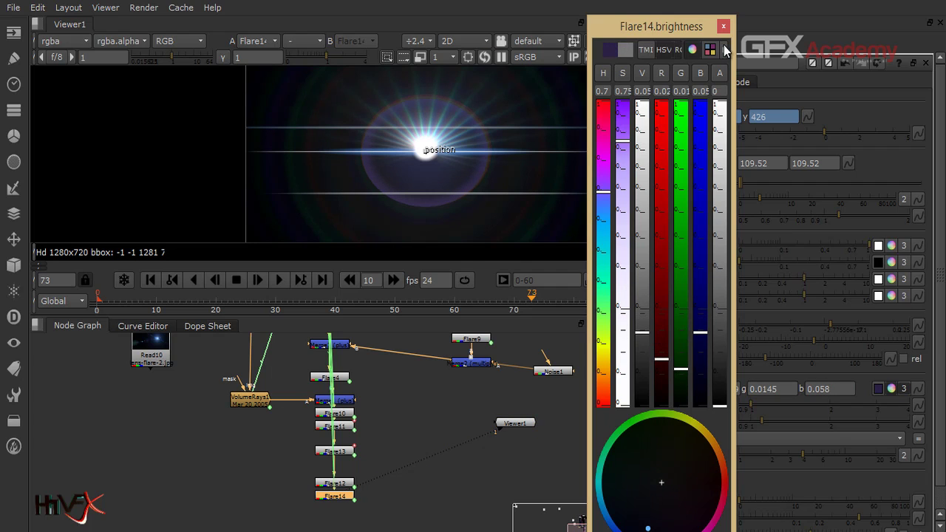
left_click_drag(706, 31, 813, 39)
left_click(851, 29)
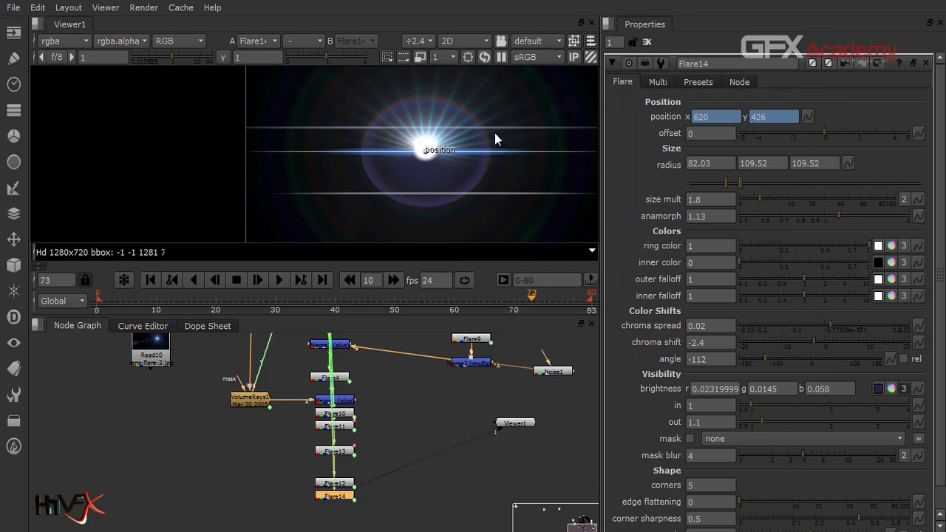
- Examine the purple ring and its colored edges around the flare's bright core
scroll(456, 157, "down", 1)
scroll(456, 158, "up", 2)
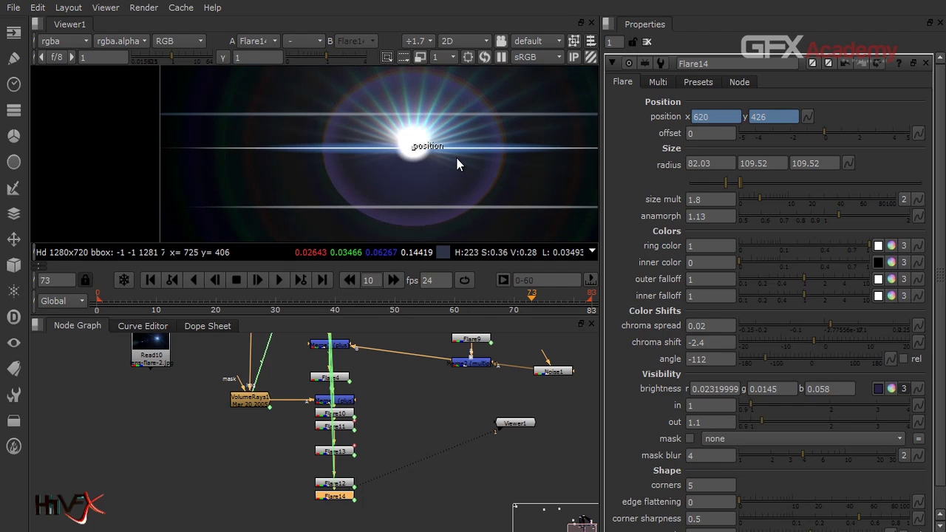
scroll(456, 157, "up", 2)
scroll(456, 157, "up", 1)
scroll(455, 157, "down", 1)
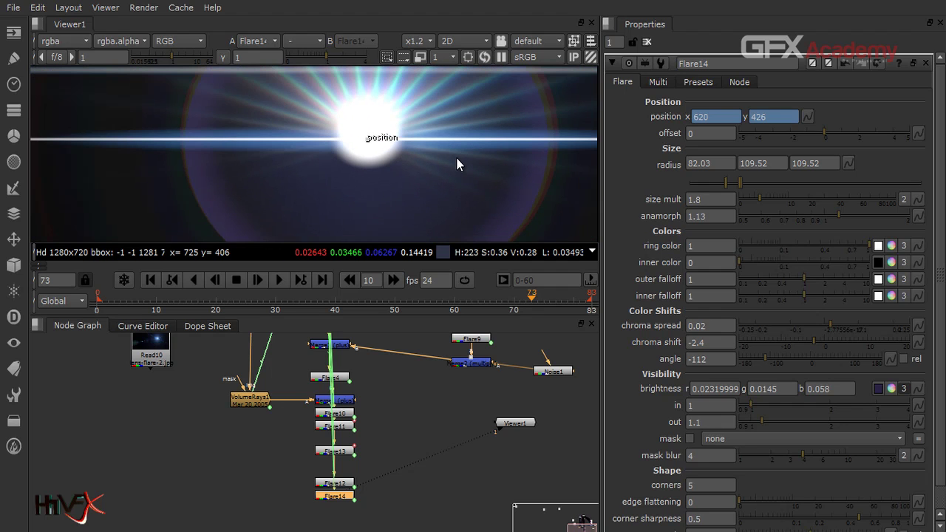
scroll(550, 158, "down", 2)
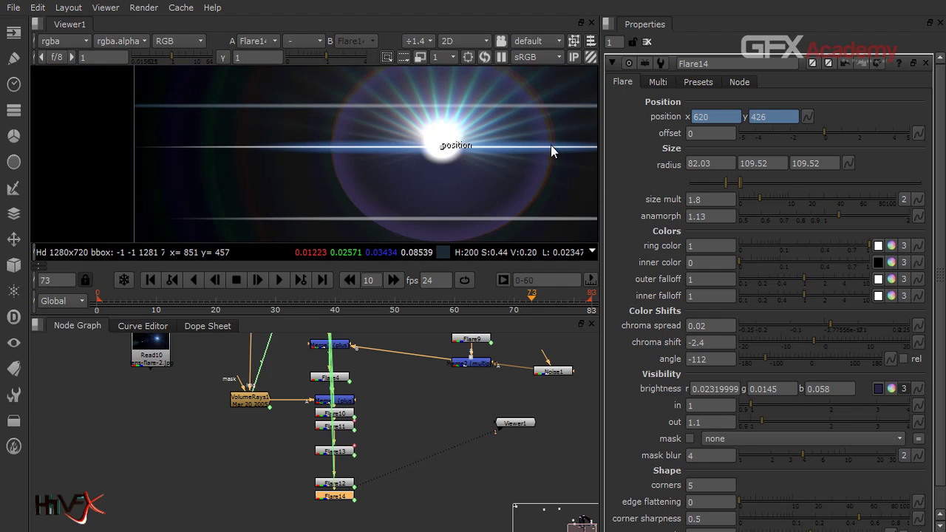
scroll(465, 174, "up", 5)
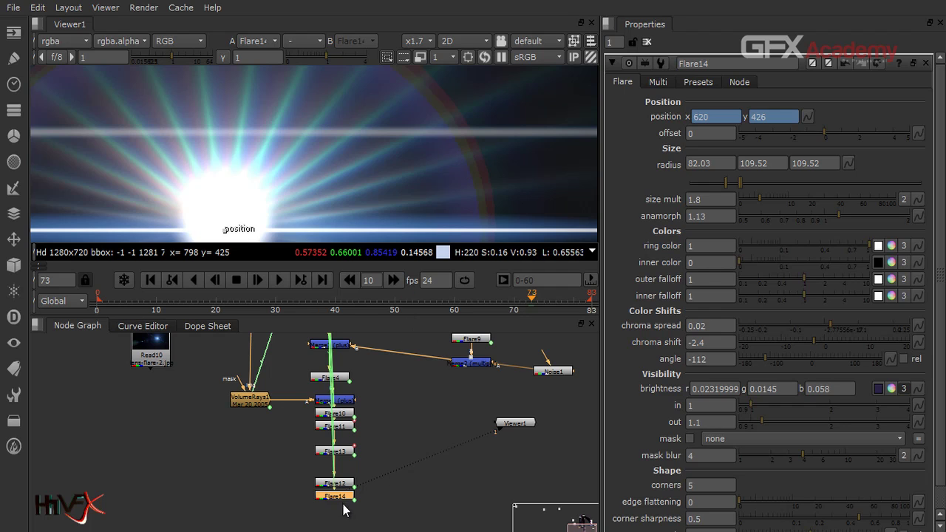
- Detach Flare14 from the chain below Flare12 and set its chroma spread to 0.005
left_click_drag(348, 498, 434, 517)
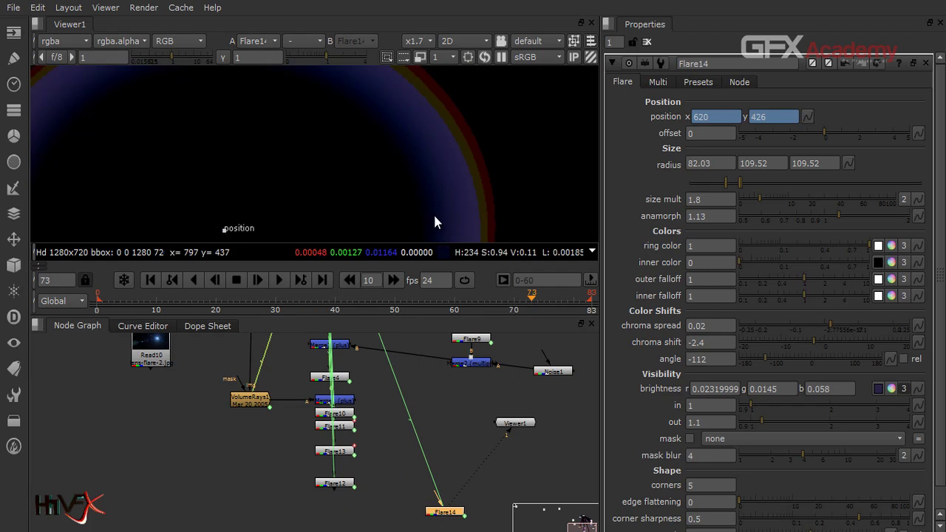
scroll(433, 212, "down", 3)
middle_click_drag(398, 198, 432, 154)
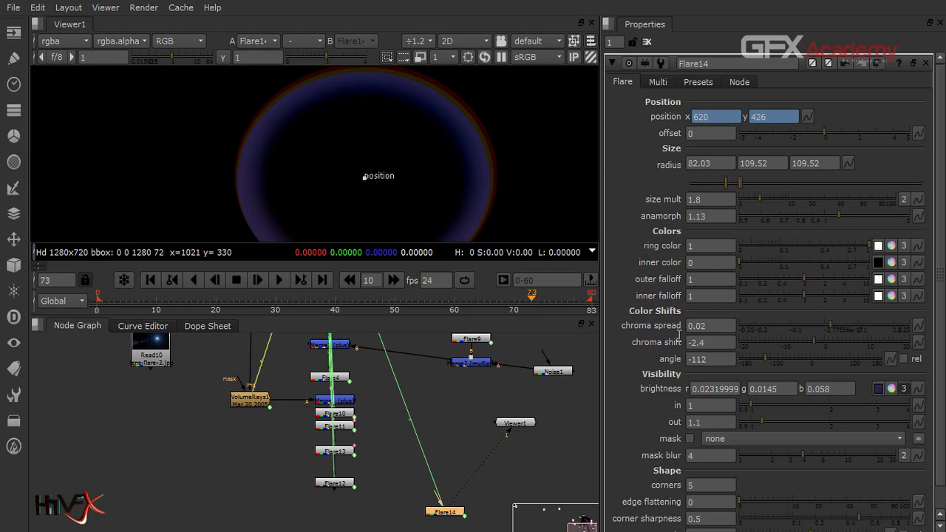
left_click_drag(831, 325, 826, 327)
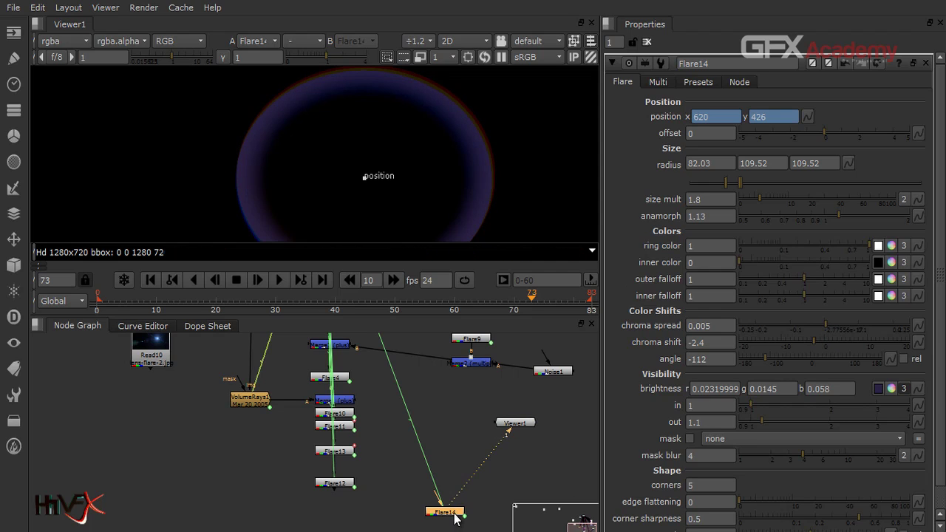
- Move the detached Flare14 closer to the Viewer node and add a Blur node after it
left_click_drag(456, 520, 466, 467)
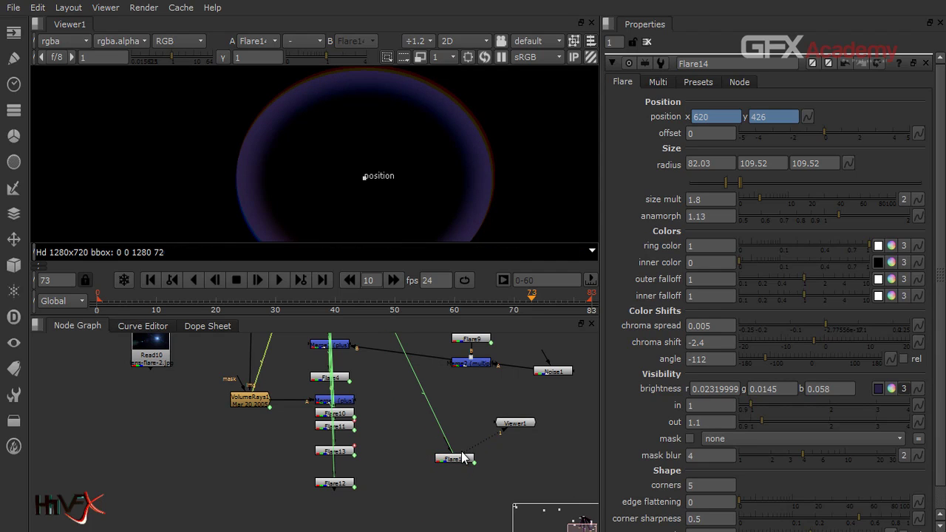
key("Tab")
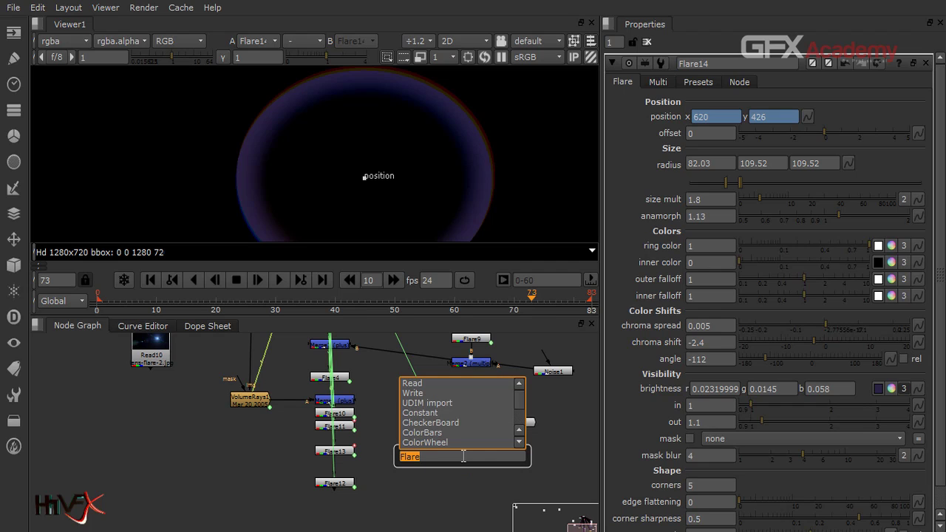
type("blu")
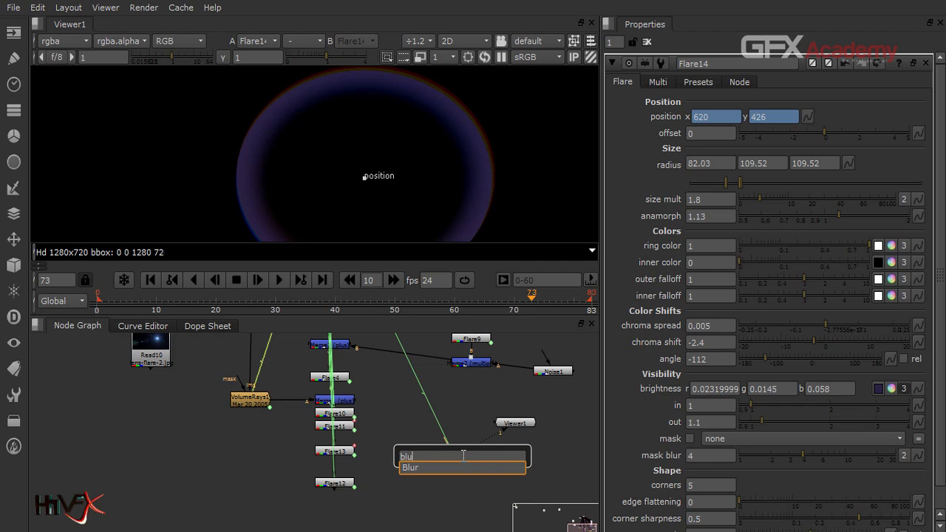
key("Return")
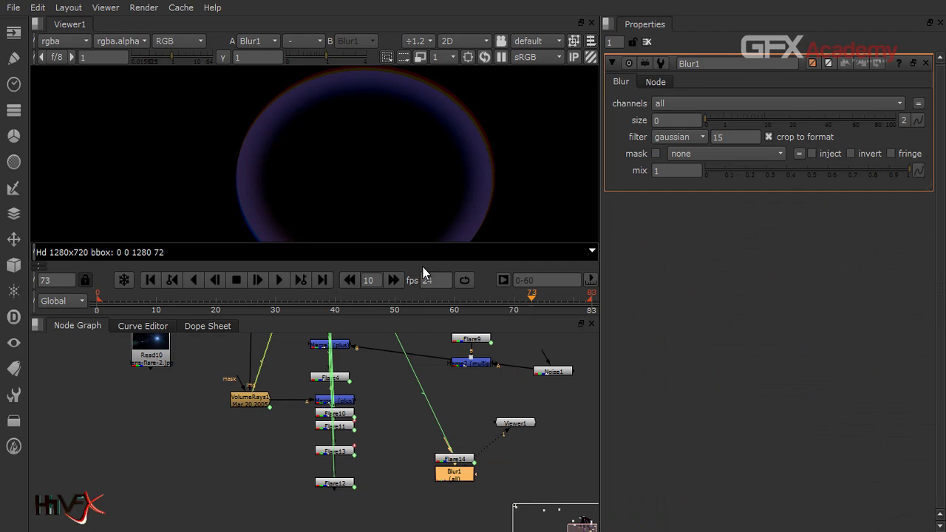
- Soften the ring by setting the Blur node's size to 11
scroll(483, 183, "up", 3)
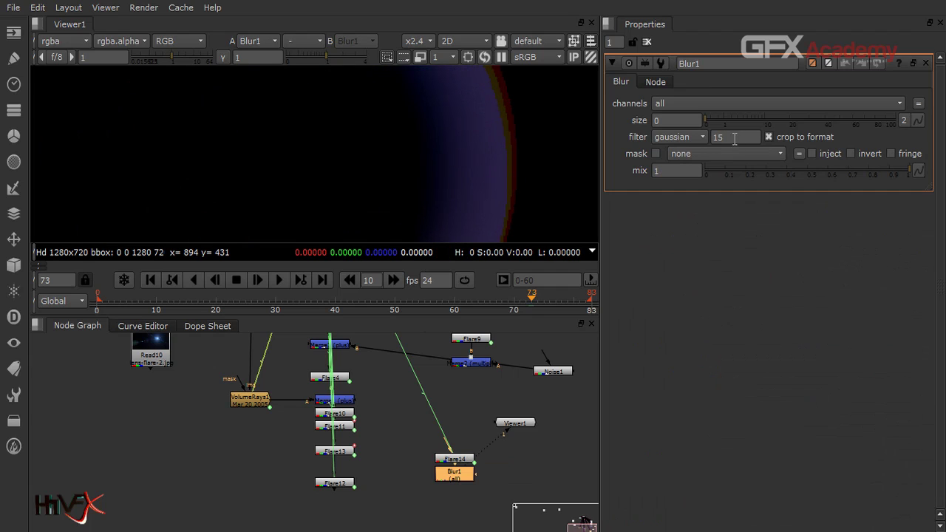
left_click_drag(707, 118, 758, 127)
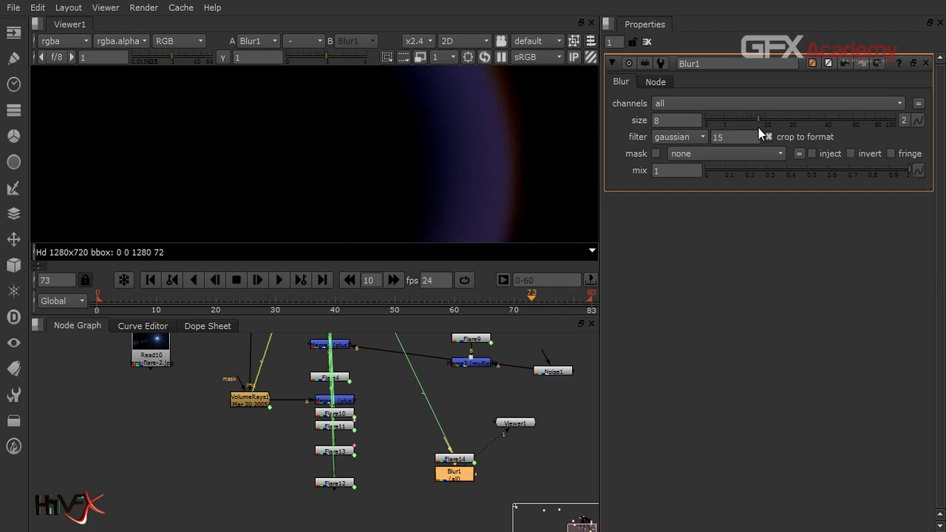
scroll(489, 176, "down", 4)
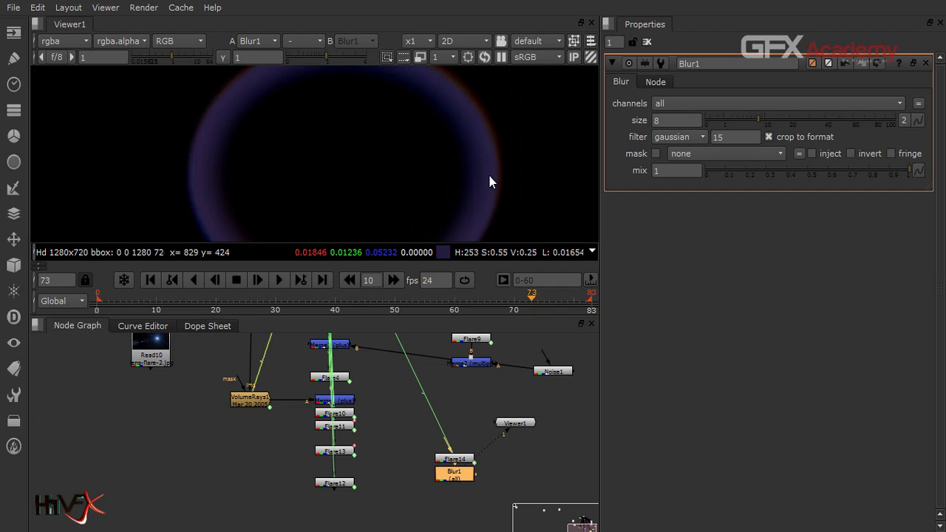
left_click(780, 121)
left_click_drag(775, 120, 767, 120)
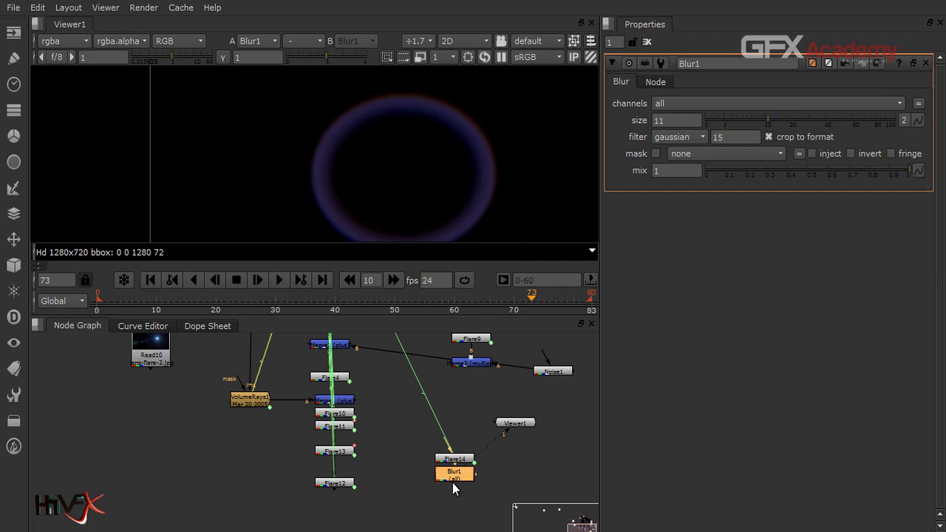
- Merge the blurred ring into the main chain between Flare13 and Flare12, and show Flare12's output in the viewer
key("m")
left_click_drag(509, 477, 335, 502)
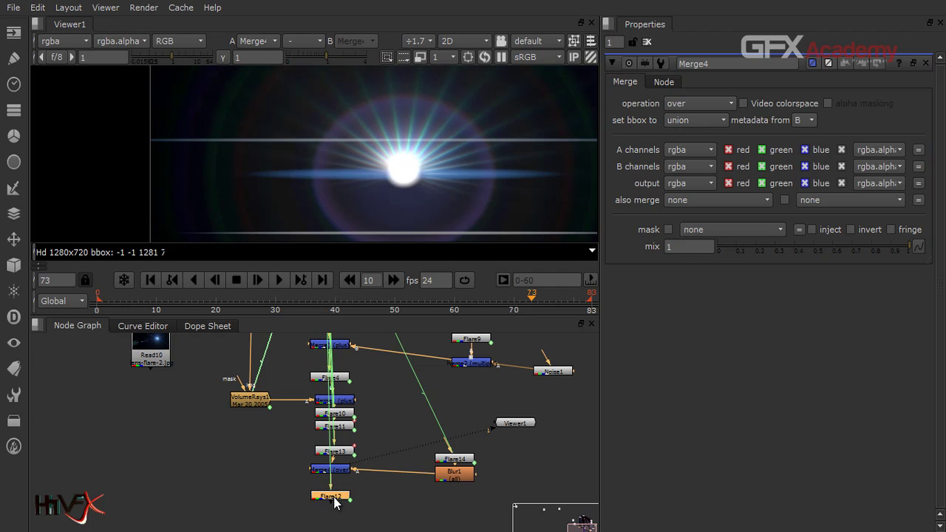
key("1")
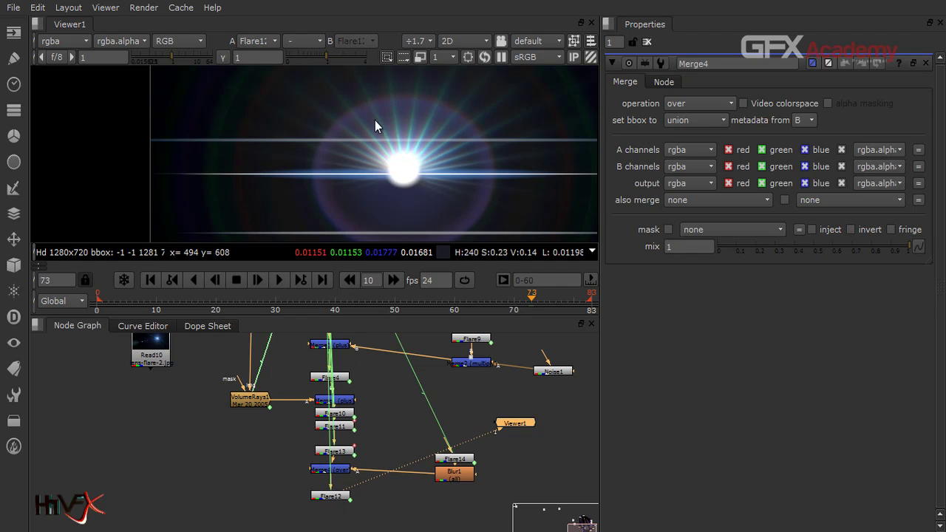
scroll(437, 175, "up", 3)
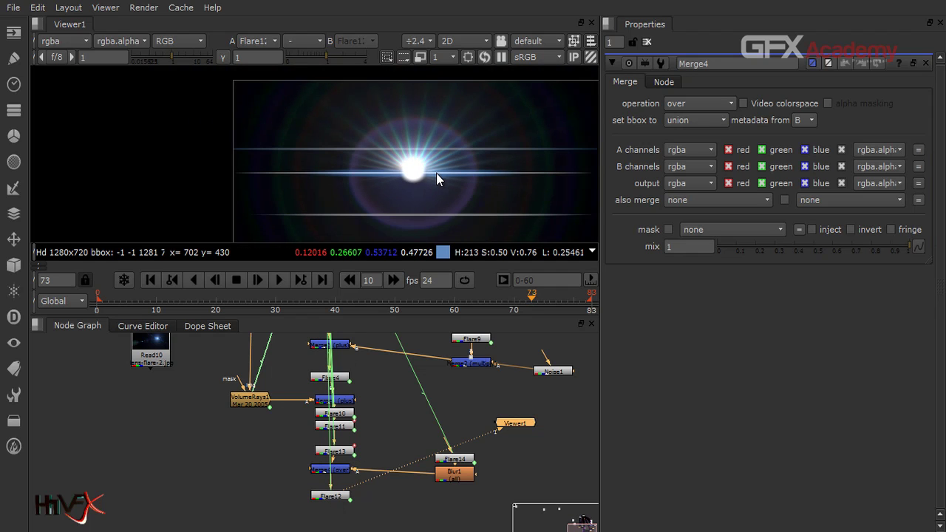
scroll(436, 173, "down", 3)
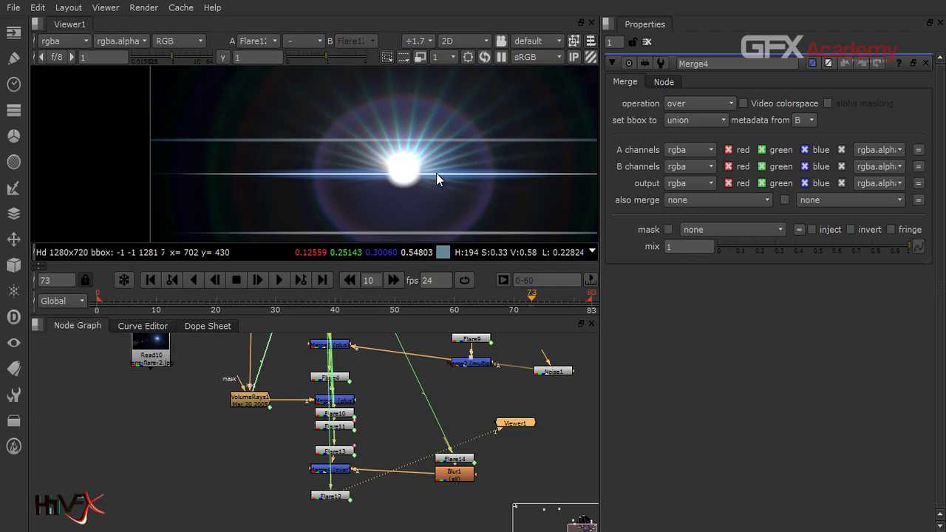
- Set Flare12's first radius to 47.91, its third radius to 176.89 and its inner color to 0.96
left_click(331, 496)
double_click(336, 497)
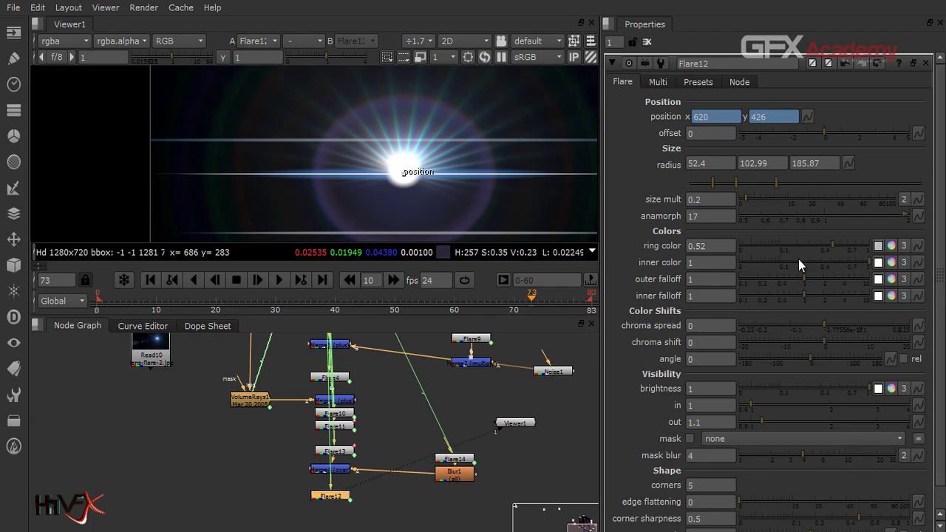
left_click_drag(873, 264, 851, 263)
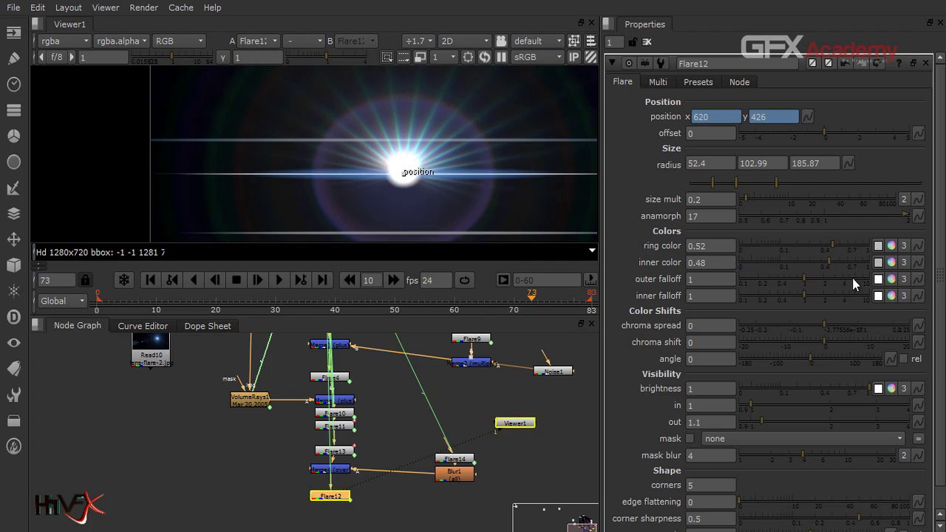
mouse_move(849, 190)
left_mouse_down()
mouse_move(865, 191)
mouse_move(778, 207)
left_mouse_up()
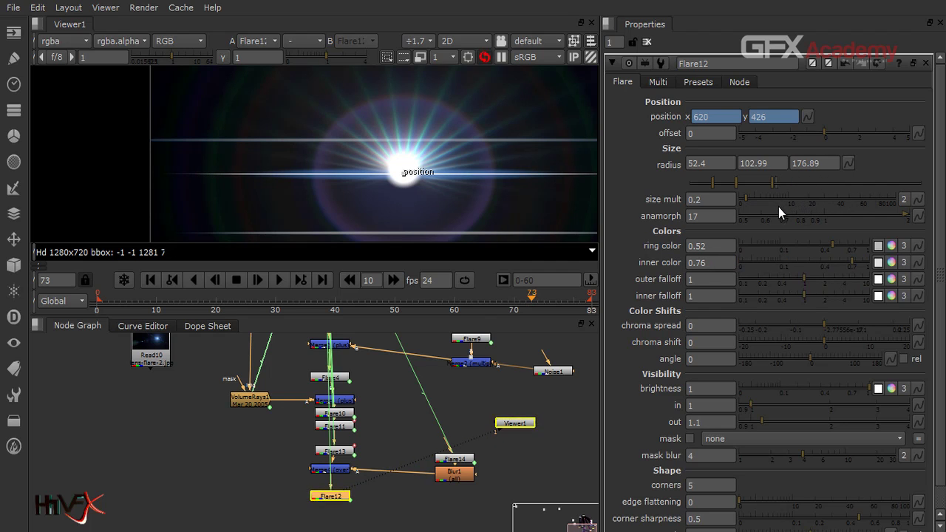
mouse_move(712, 183)
left_mouse_down()
mouse_move(694, 185)
mouse_move(711, 185)
left_mouse_up()
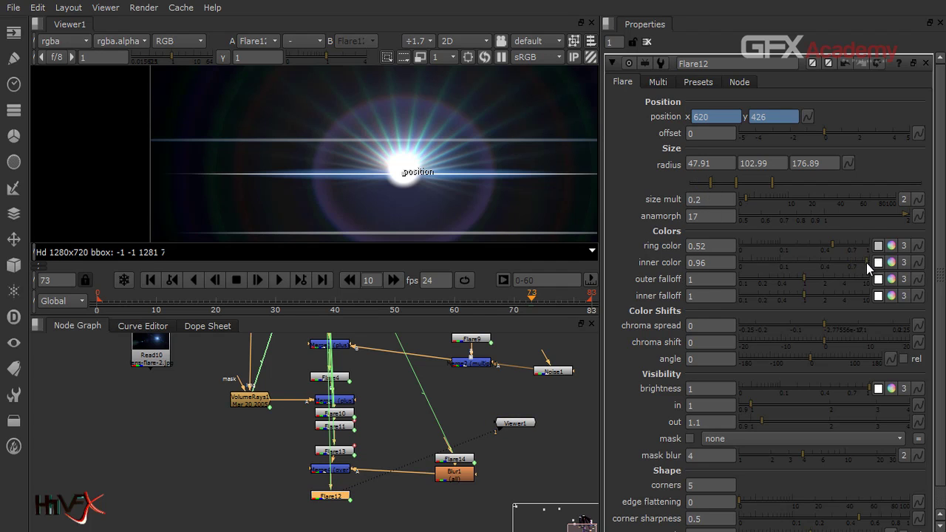
- Tint Flare12's inner color light blue, with about 0.19 red, 0.48 green and 0.96 blue
left_click(891, 263)
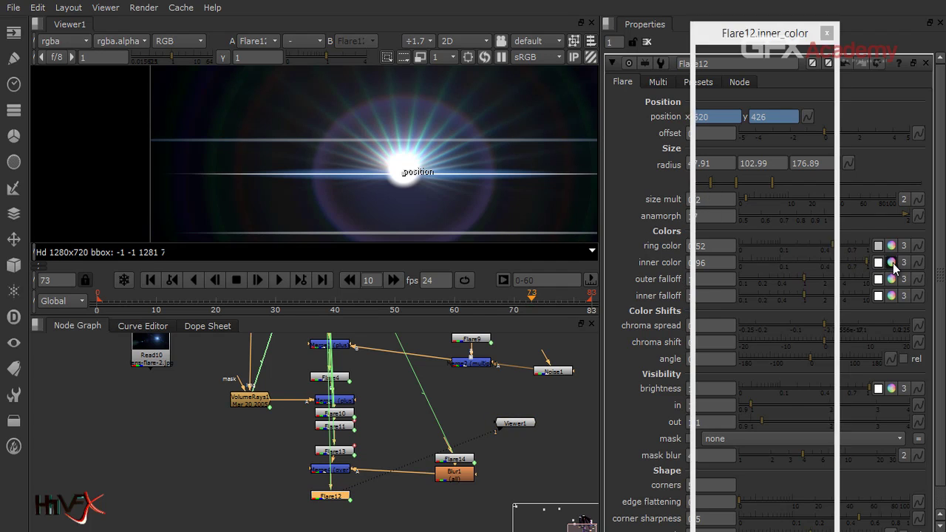
mouse_move(735, 530)
left_mouse_down()
mouse_move(738, 515)
mouse_move(727, 520)
left_mouse_up()
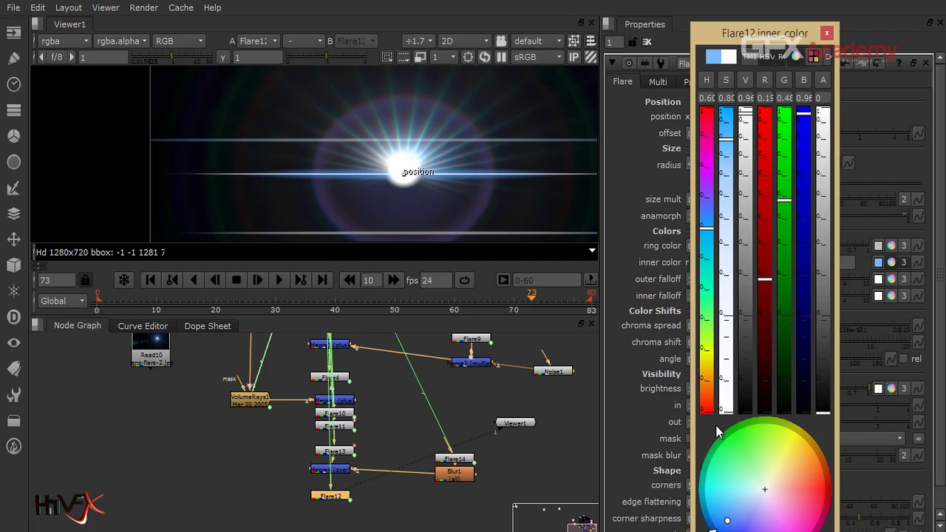
left_click(826, 33)
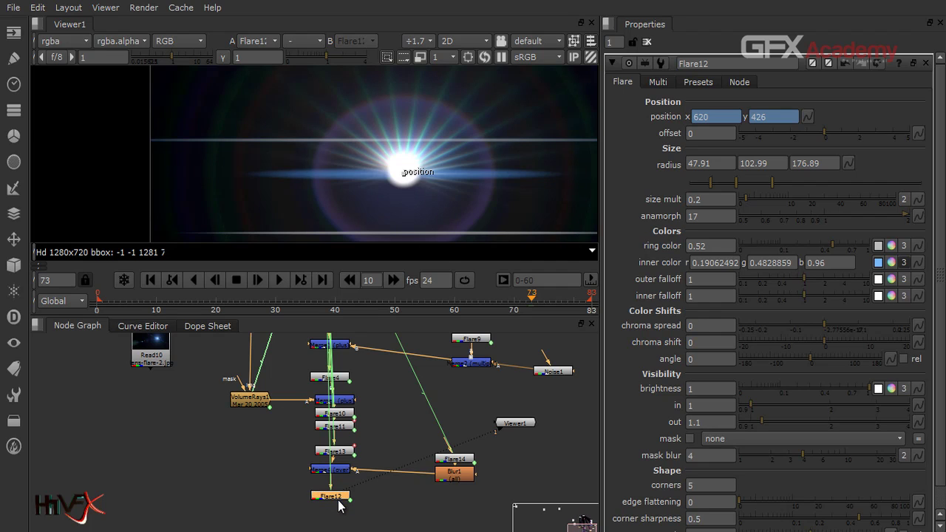
- Tint Flare12's brightness blue, with about 0.28 red, 0.46 green and 1 blue
left_click(892, 389)
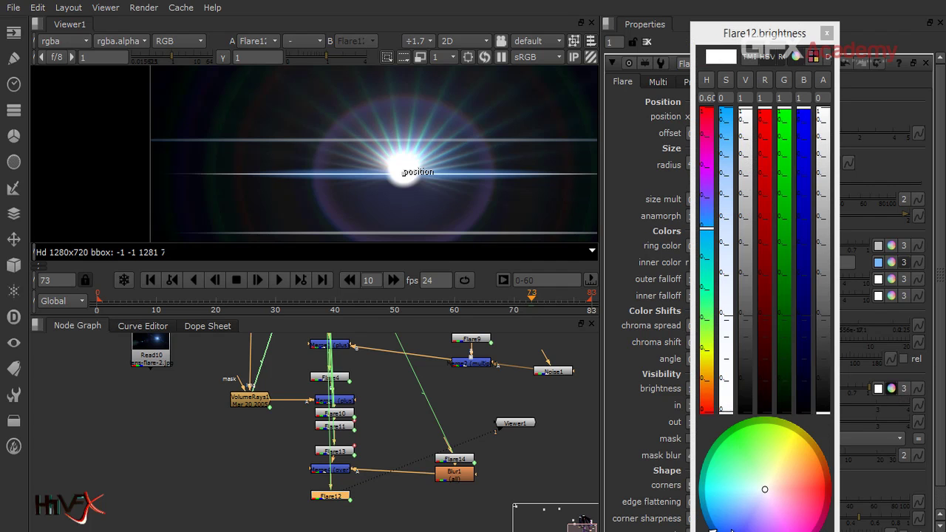
left_click_drag(712, 529, 735, 523)
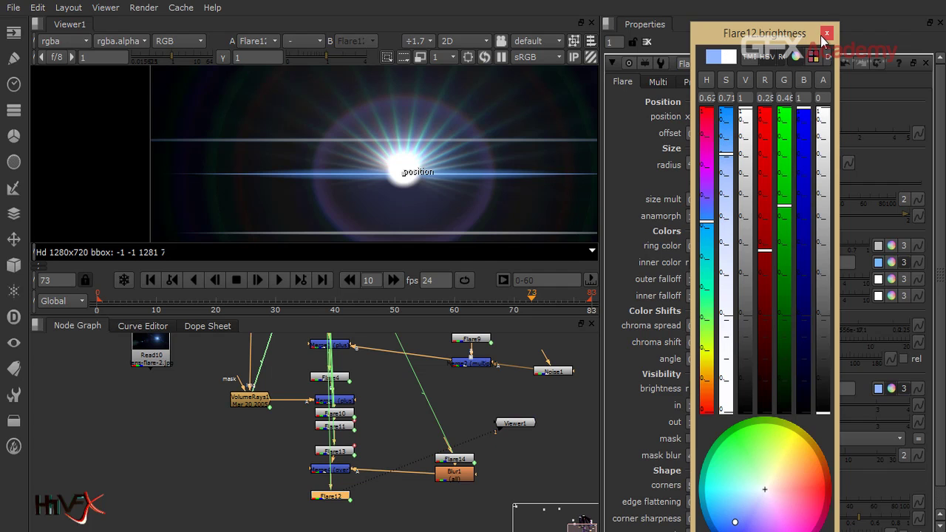
left_click(826, 32)
scroll(543, 116, "down", 4)
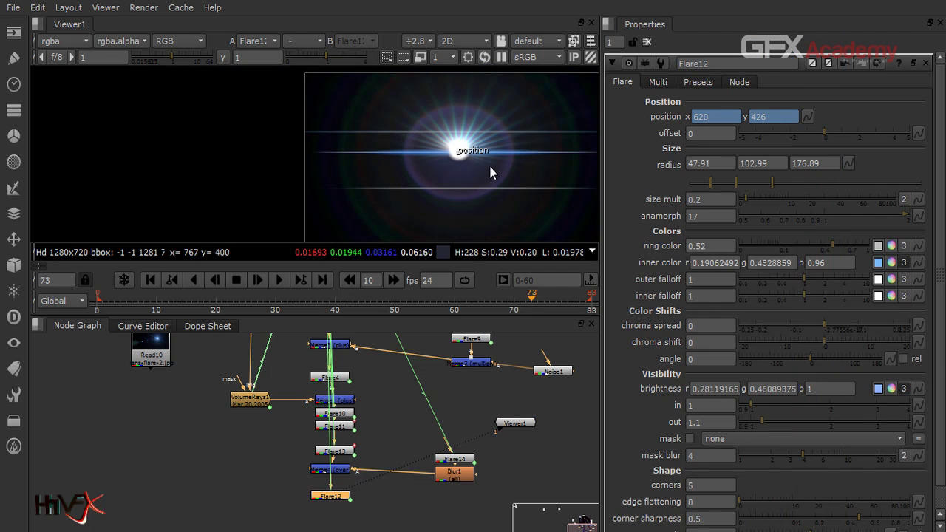